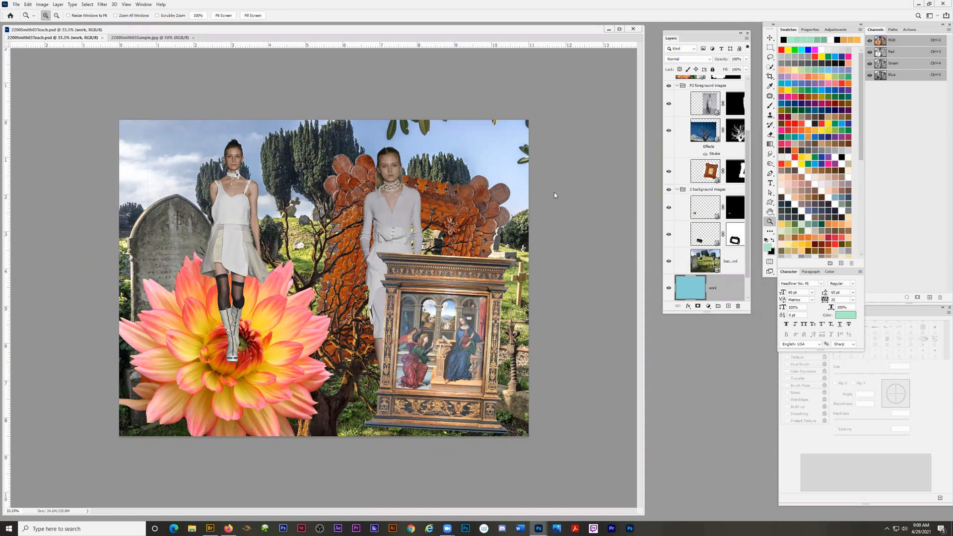
Enlarge the layer list to show the whole stack, hiding the work layer and selecting the topmost model2 layer
drag(697, 35, 684, 39)
drag(738, 315, 740, 498)
click(656, 366)
click(679, 94)
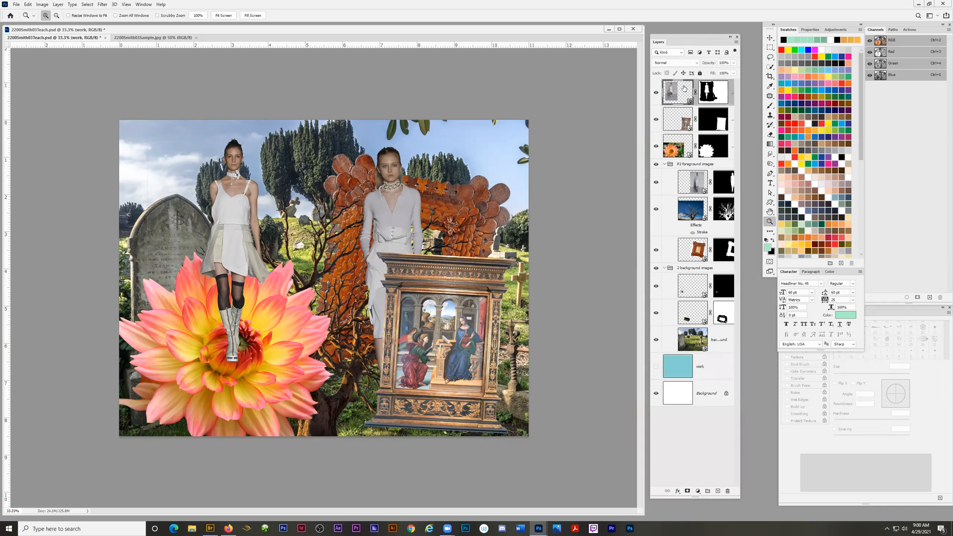
drag(680, 38, 681, 33)
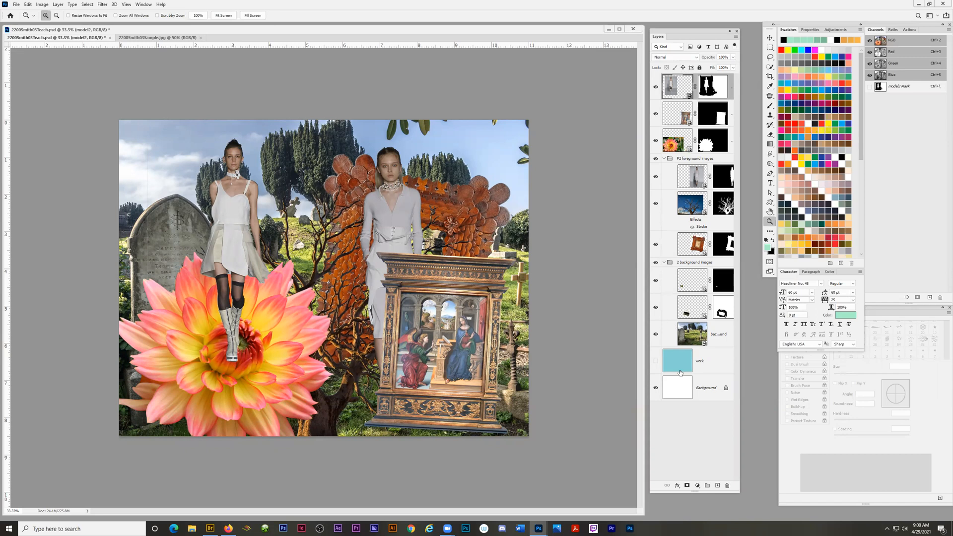
Add a Color Balance adjustment layer above the model2 layer and widen the document window
click(697, 486)
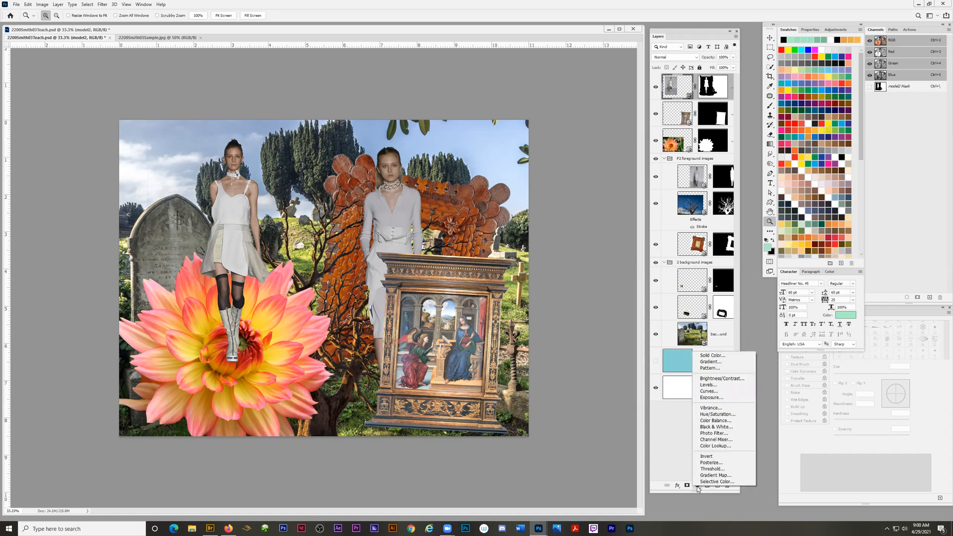
key(Escape)
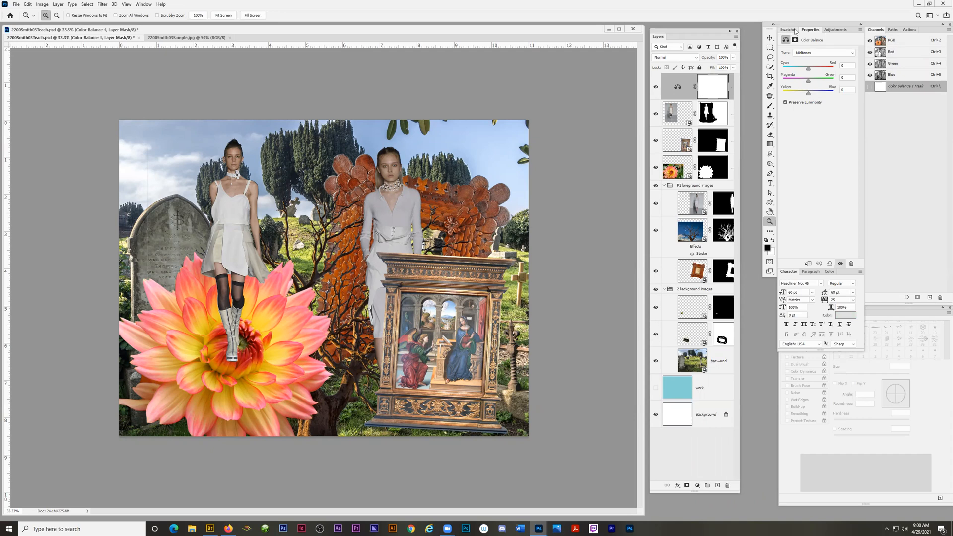
drag(711, 30, 725, 25)
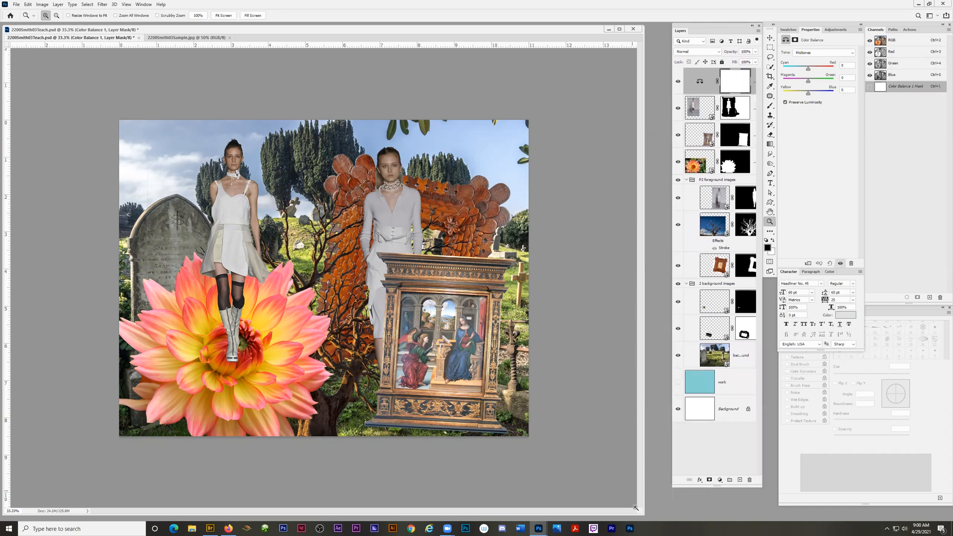
drag(643, 515, 670, 513)
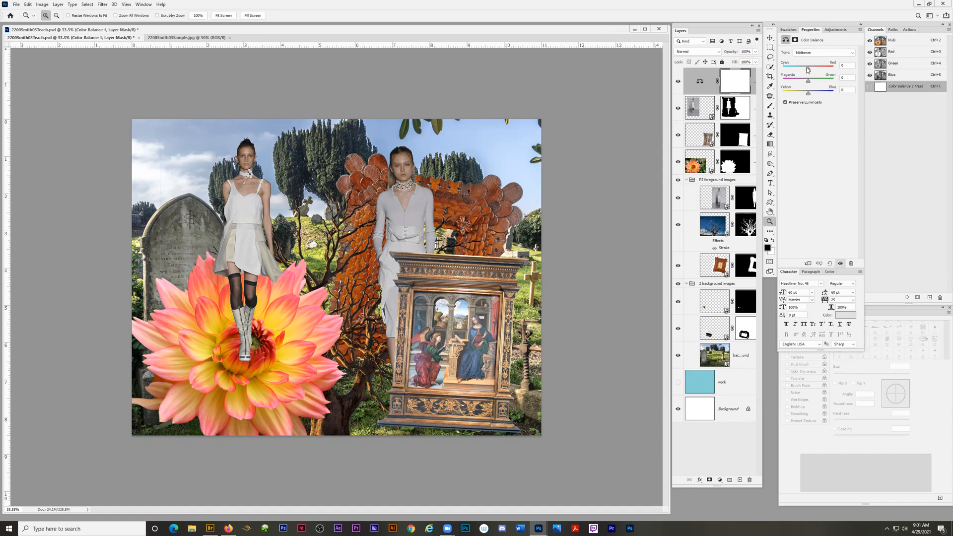
Set the midtones to +70 cyan–red, -19 magenta–green and -4 yellow–blue, and compare the image with and without the adjustment
click(861, 31)
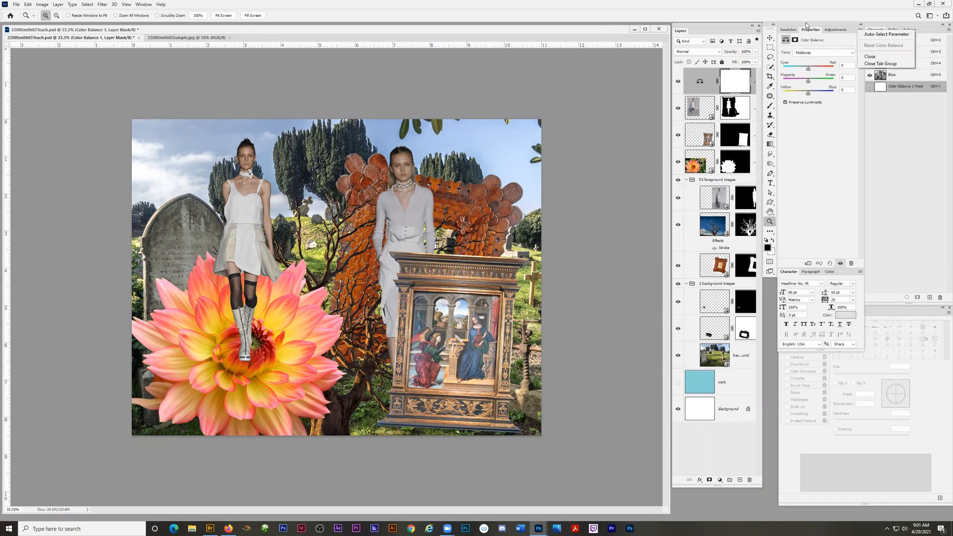
click(810, 64)
drag(811, 71, 823, 71)
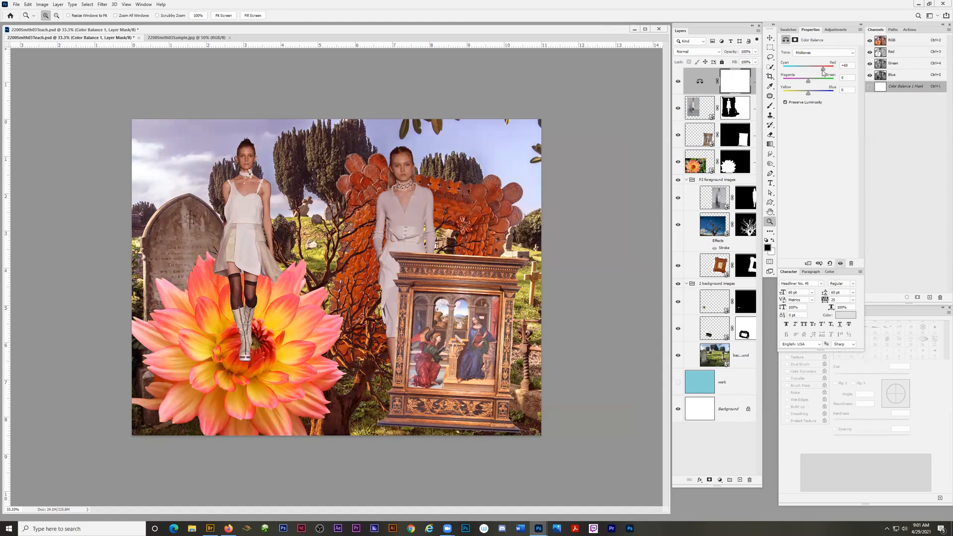
drag(807, 82, 805, 95)
drag(824, 70, 826, 70)
click(678, 84)
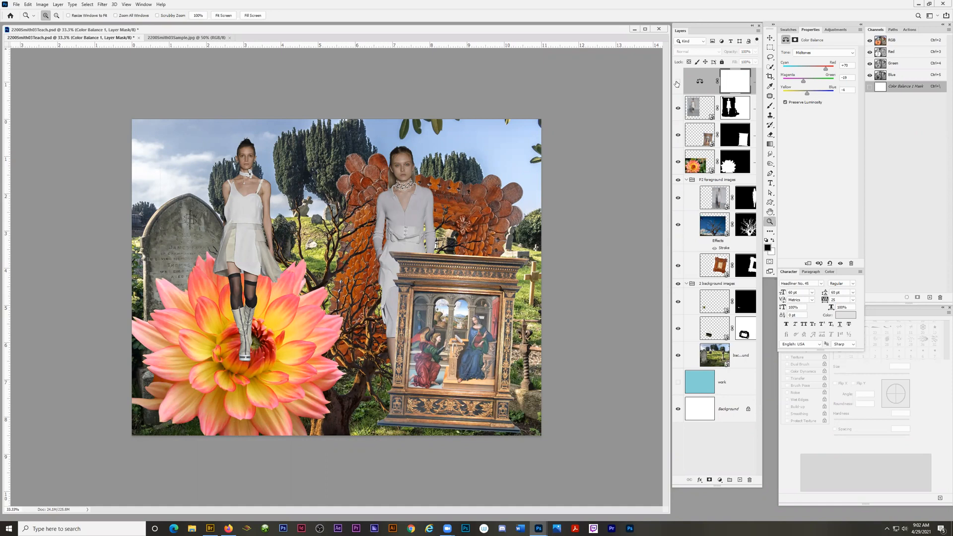
click(678, 83)
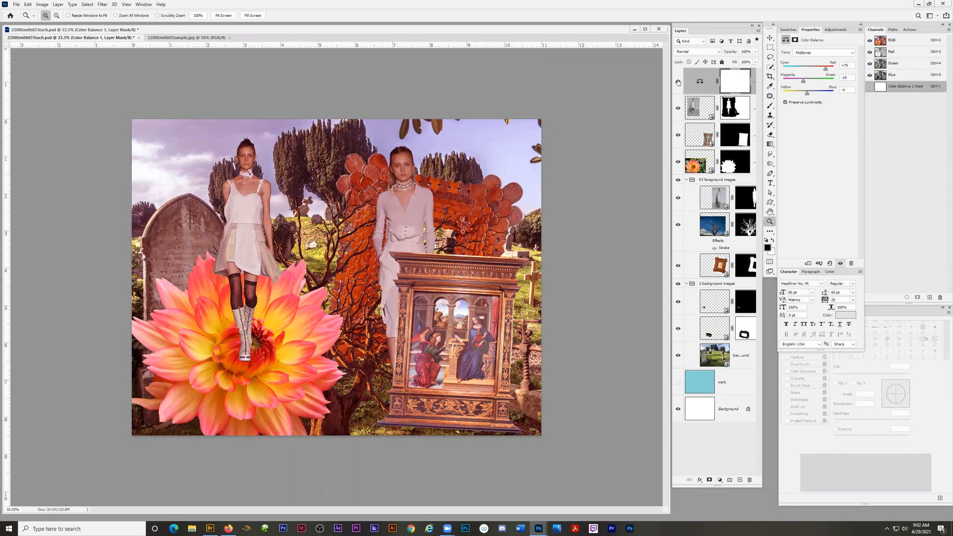
Tone down the Color Balance midtones to +14 cyan–red and -21 magenta–green, and compare with the adjustment hidden
drag(826, 69, 812, 69)
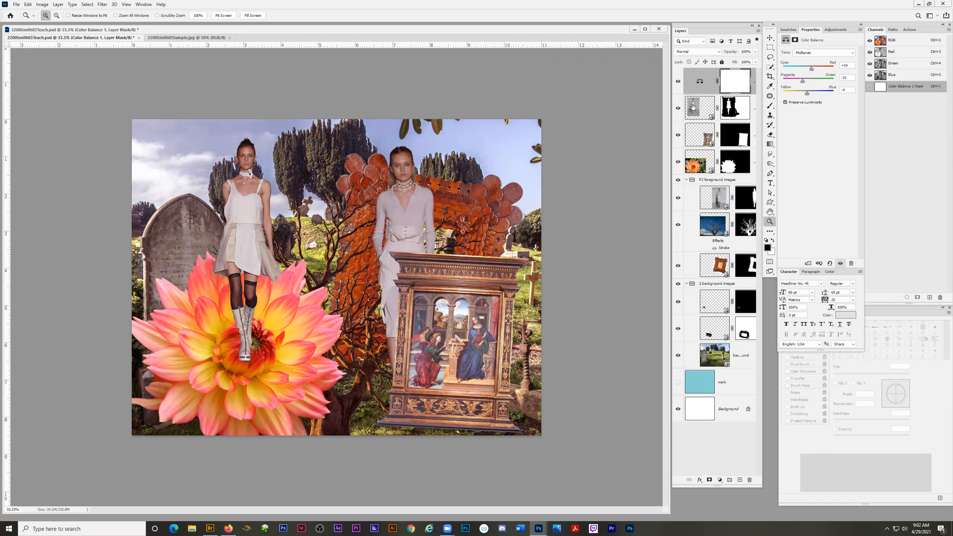
click(678, 83)
click(677, 83)
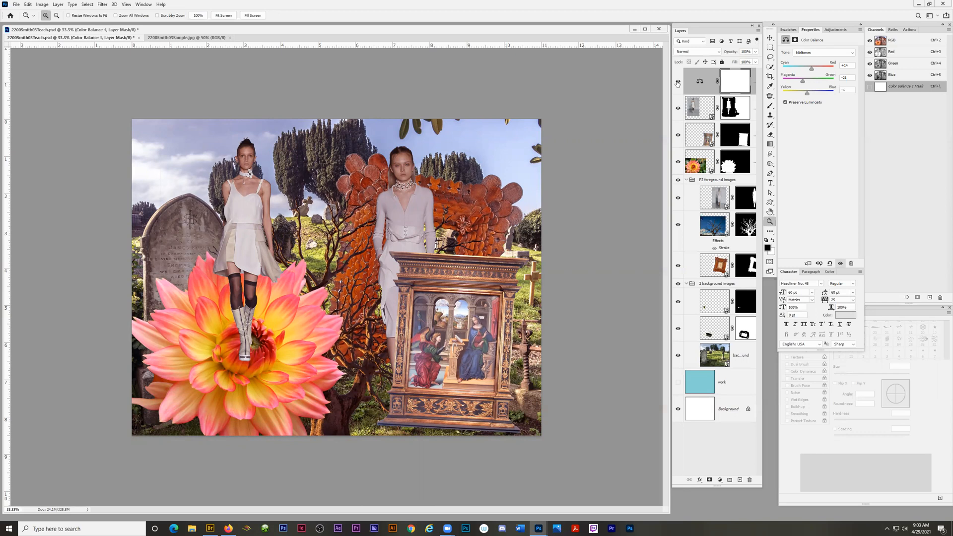
Move the Color Balance layer just above the orange frame in the foreground group and return it to the top of the stack
drag(702, 85, 692, 254)
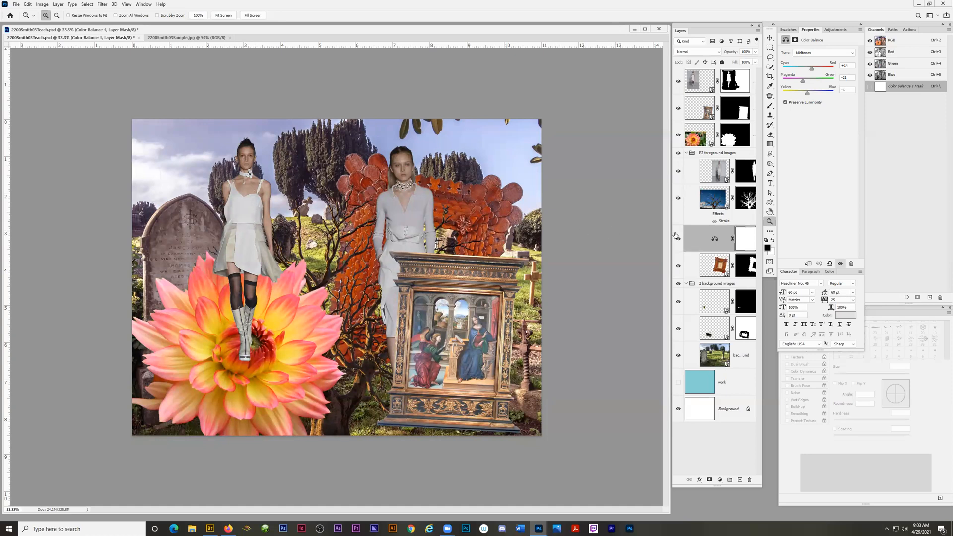
drag(700, 242, 703, 74)
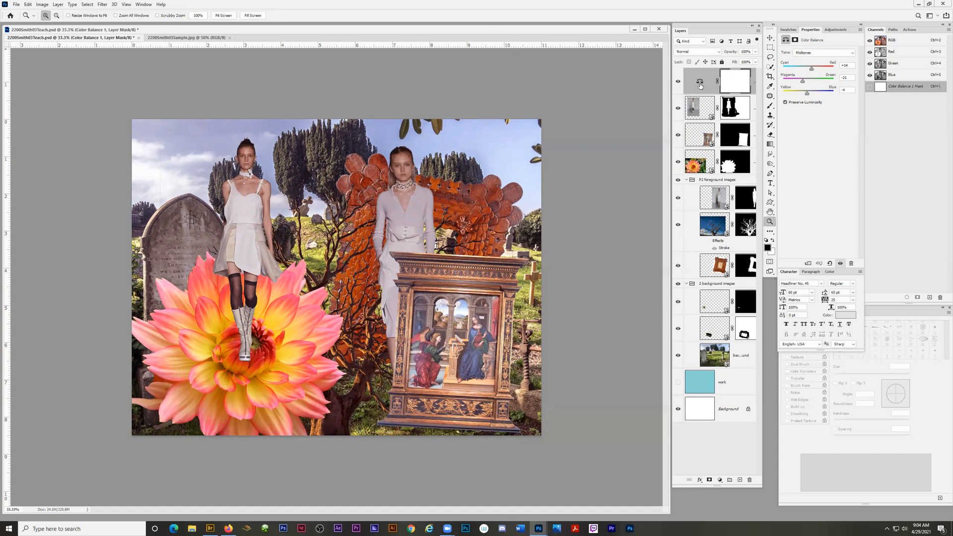
Clip the Color Balance adjustment to the model2 layer and compare its effect on the model standing on the flower
click(758, 31)
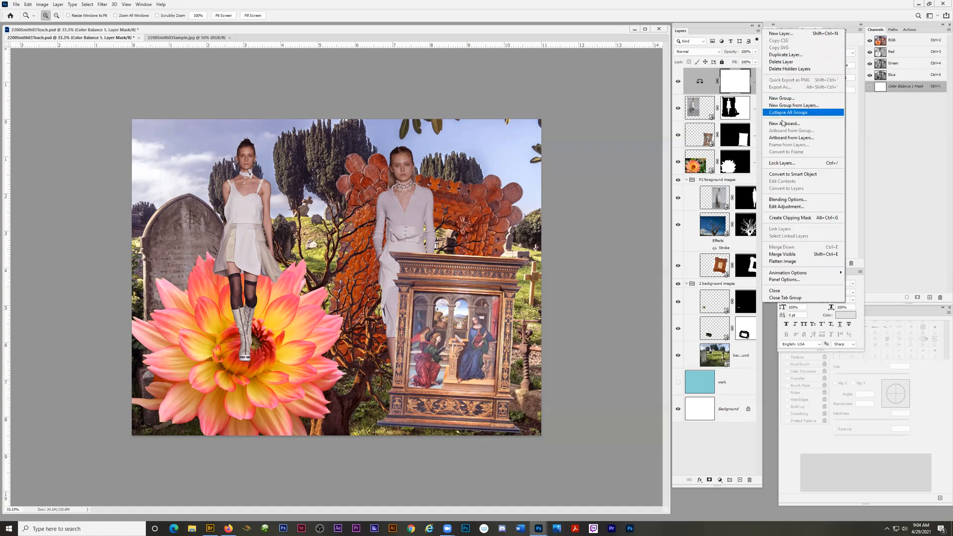
click(810, 220)
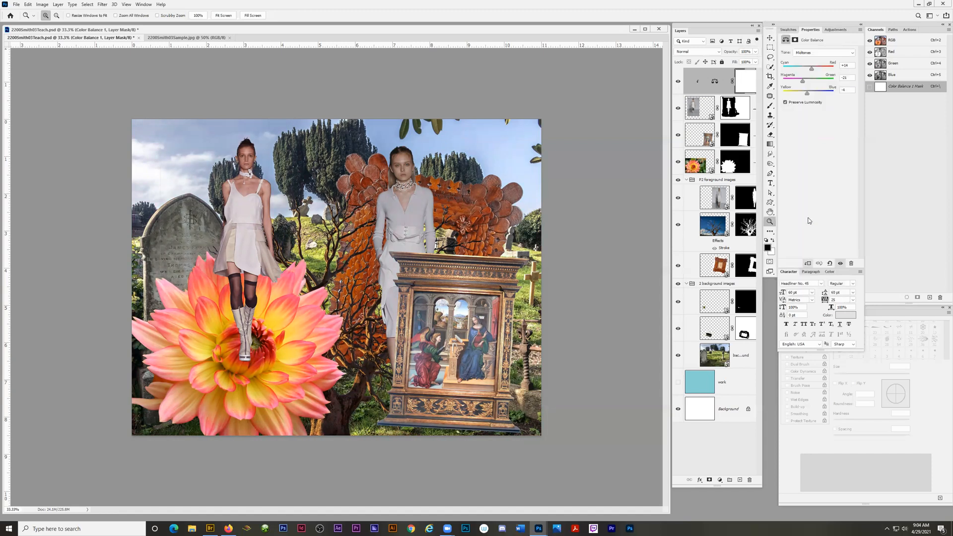
click(679, 82)
click(678, 82)
click(214, 191)
click(215, 191)
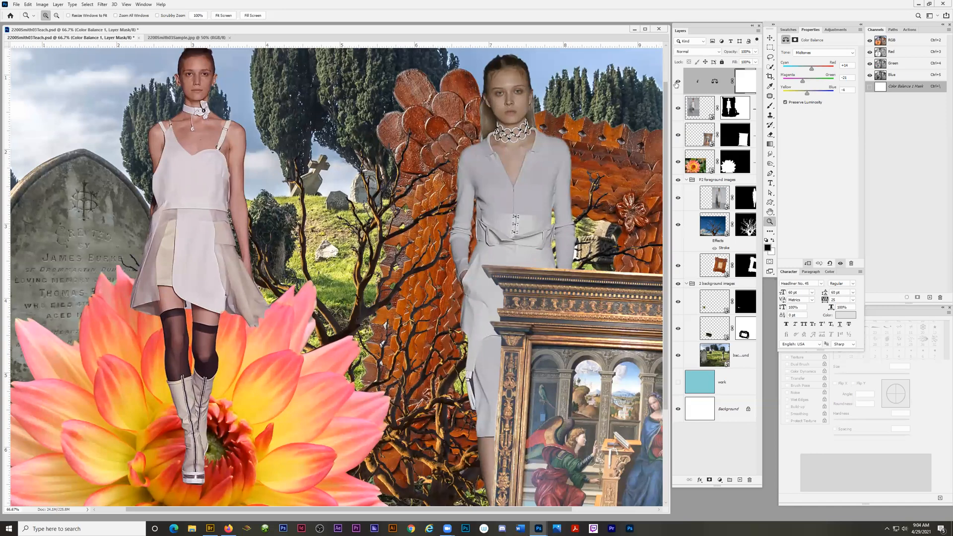
click(678, 82)
click(679, 82)
Select the model2 layer and inspect the model from head to boots
click(698, 109)
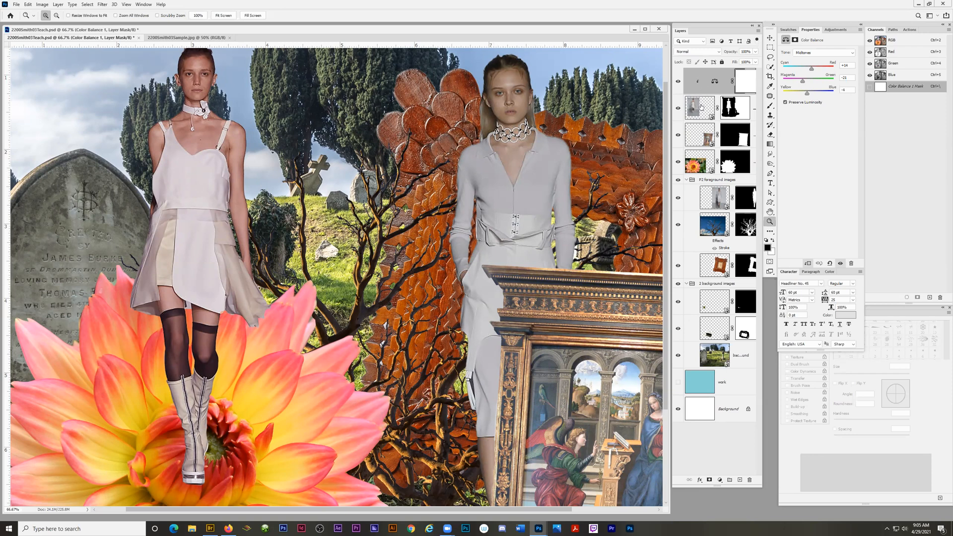
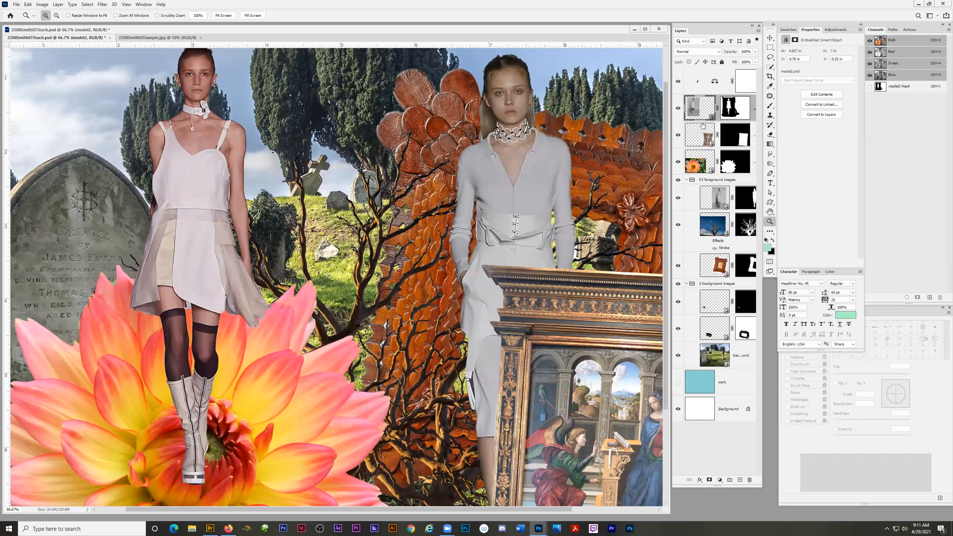
scroll(272, 214, up, 2)
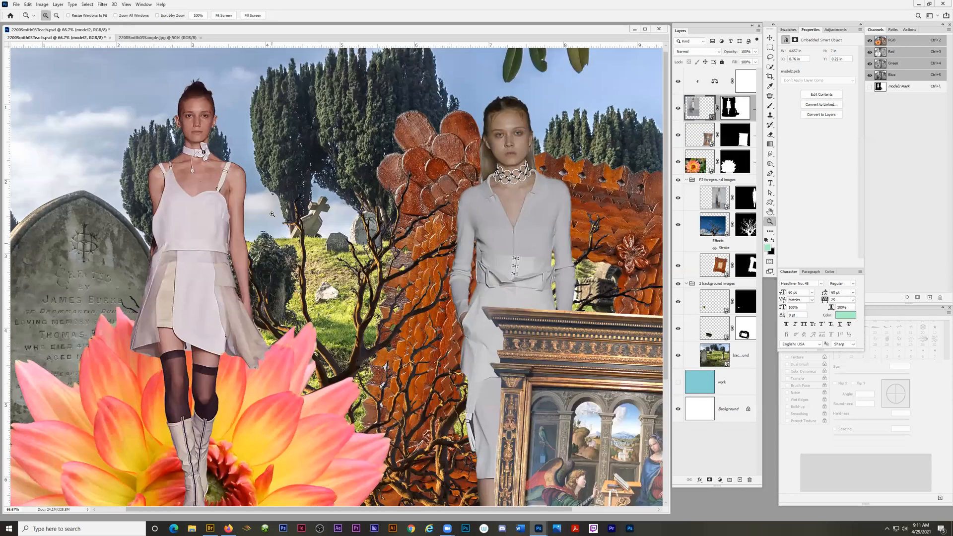
scroll(272, 214, up, 1)
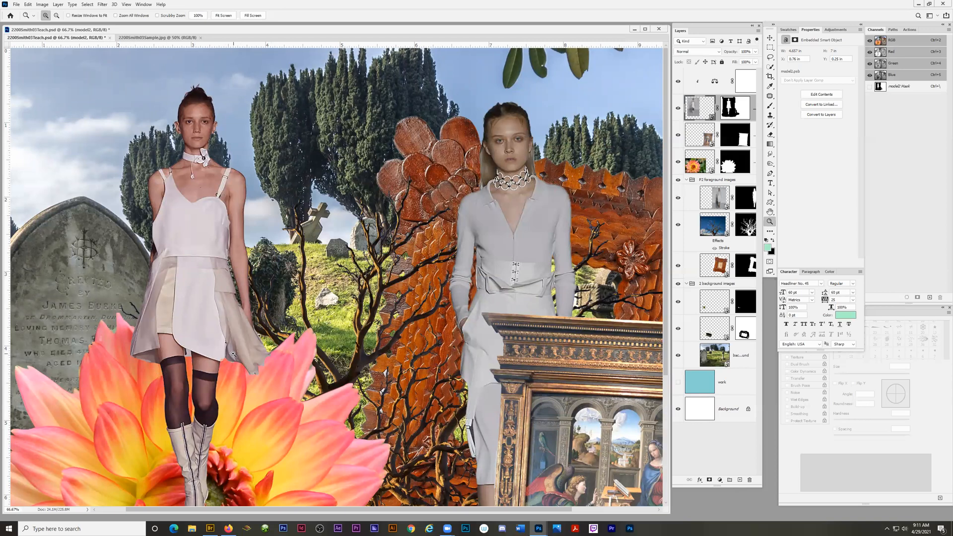
scroll(233, 354, down, 5)
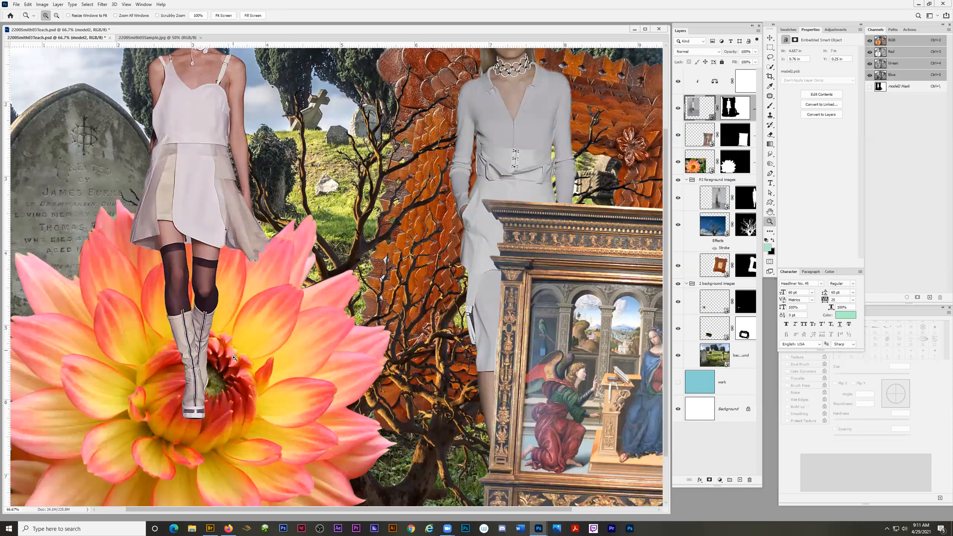
Switch to Firefox and run a Google image search for "pattern" in a new tab
click(228, 528)
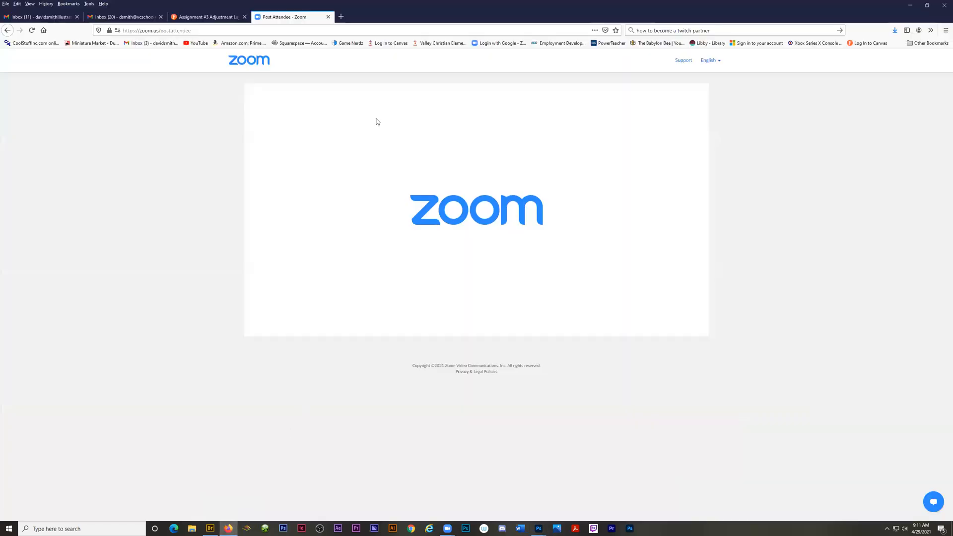
click(341, 17)
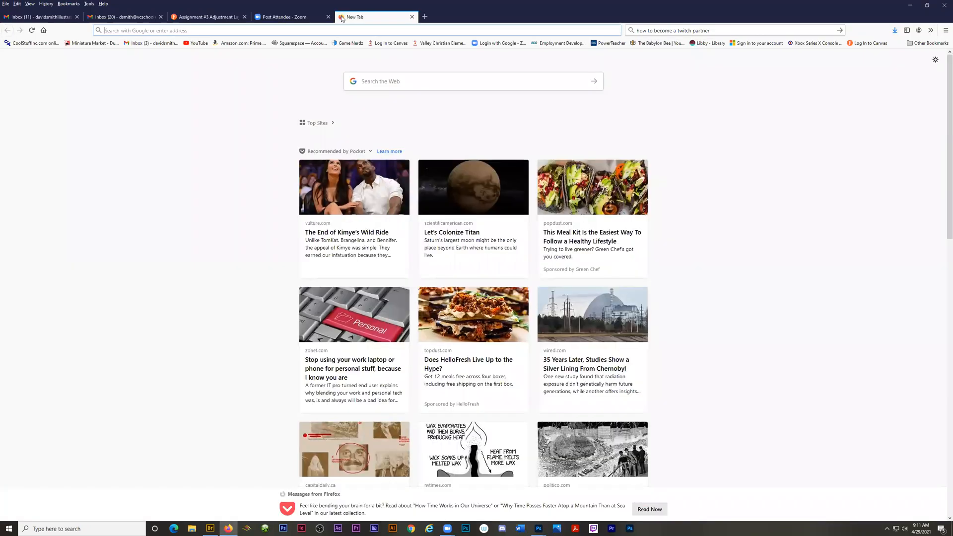
click(718, 31)
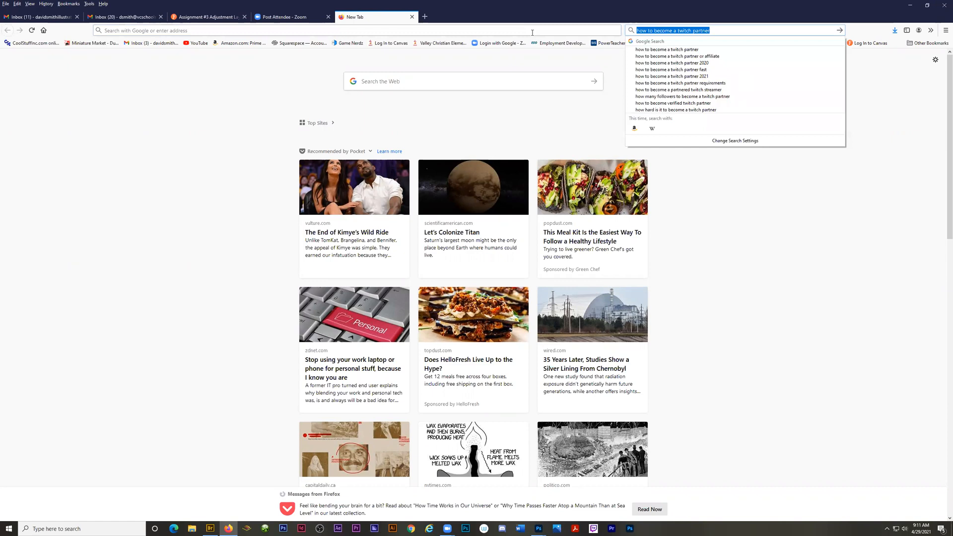
text(pattern)
key(Return)
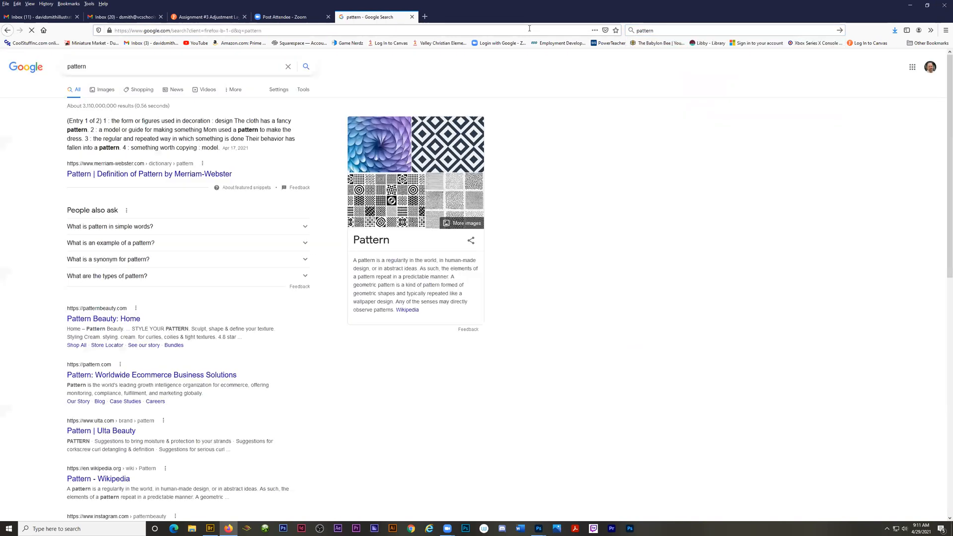
click(103, 90)
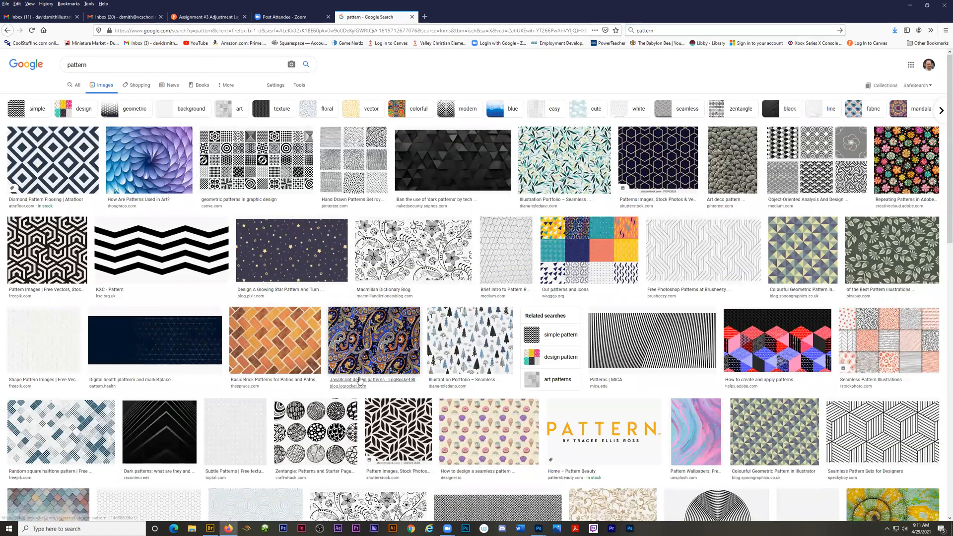
Browse the pattern images and open the preview of the pink and blue marbled Unsplash wallpaper
scroll(361, 380, down, 2)
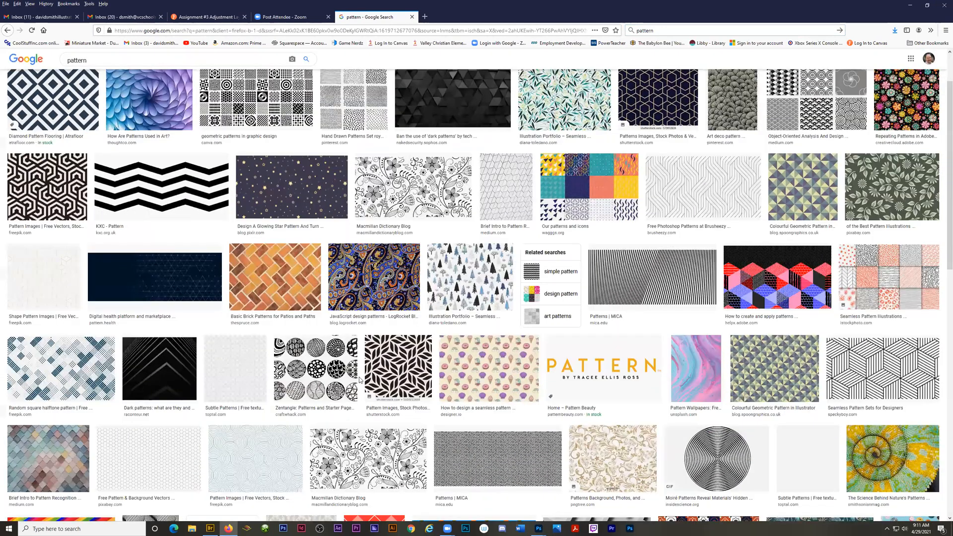
scroll(361, 380, down, 4)
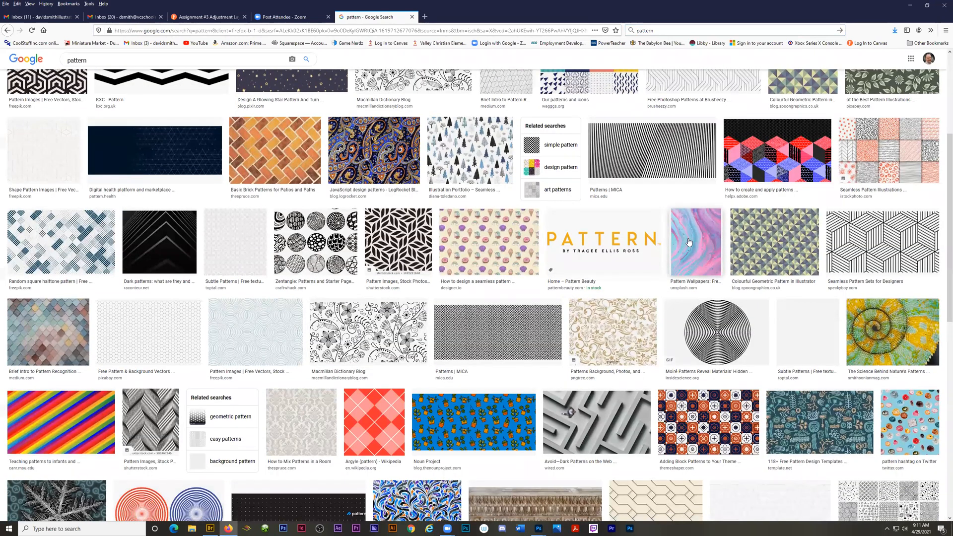
click(684, 250)
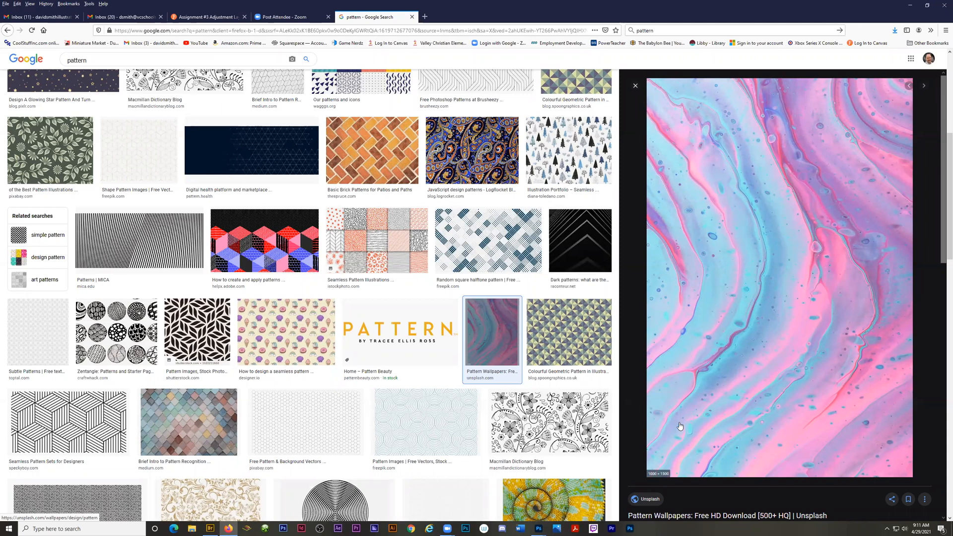
right_click(749, 246)
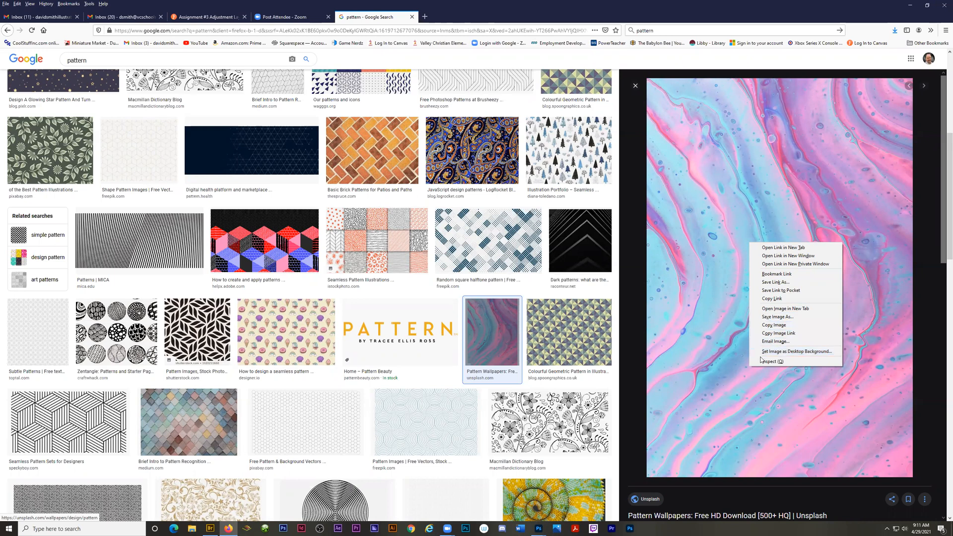
click(705, 305)
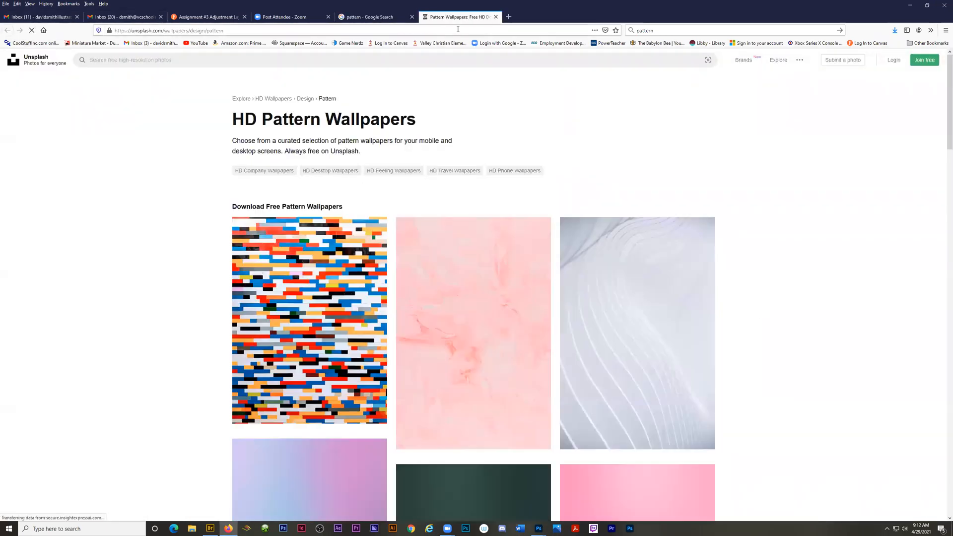
key(ctrl+w)
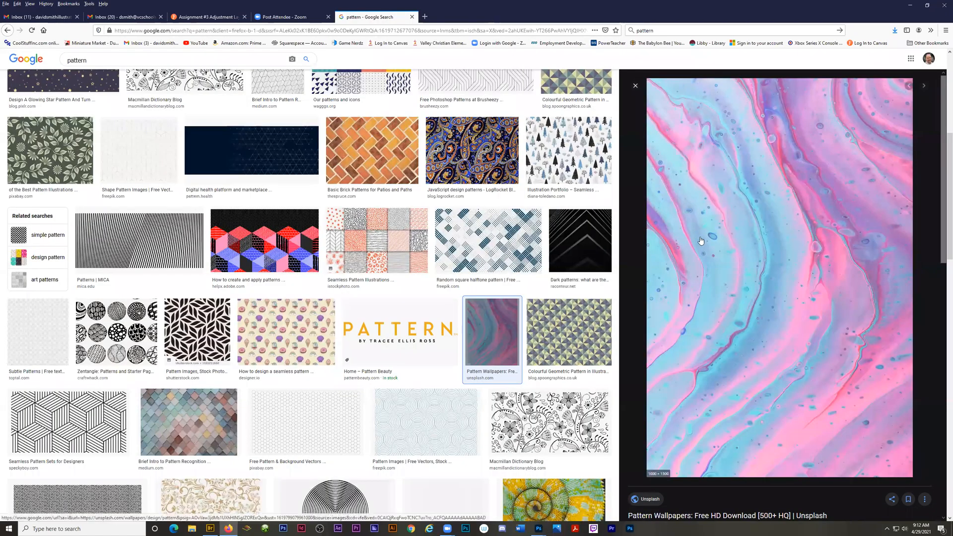
Copy the pink and blue marbled pattern image to the clipboard
right_click(723, 237)
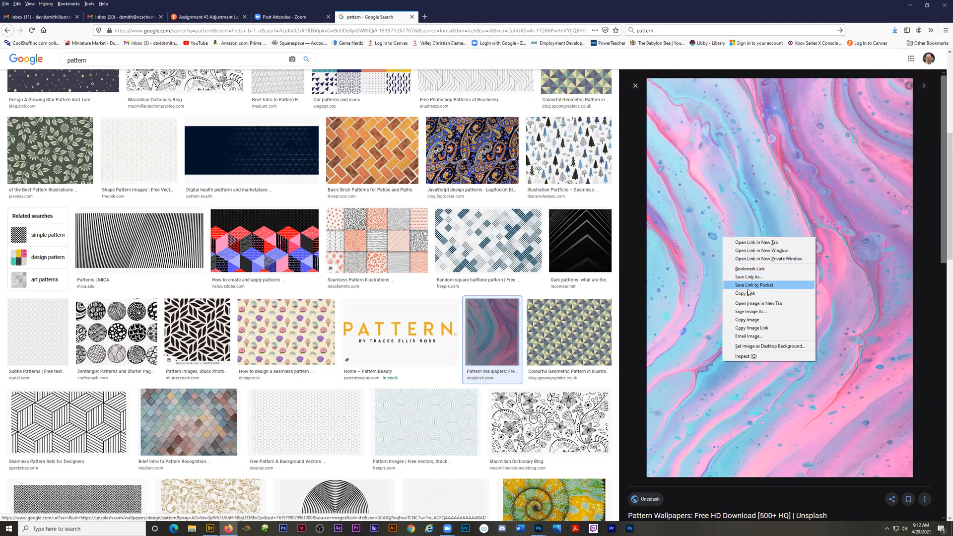
click(751, 323)
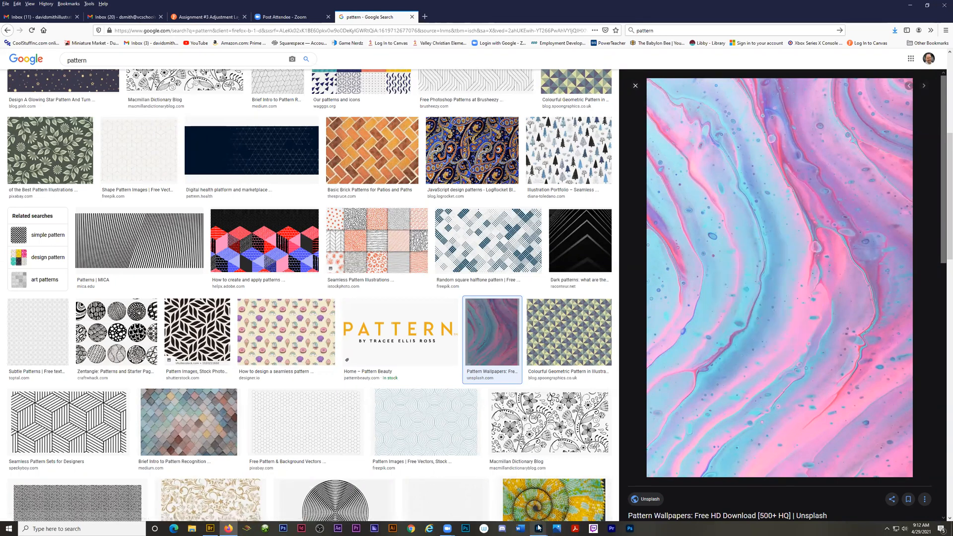
Switch to Photoshop and add a new layer at the top of the stack, above the Color Balance adjustment
click(568, 504)
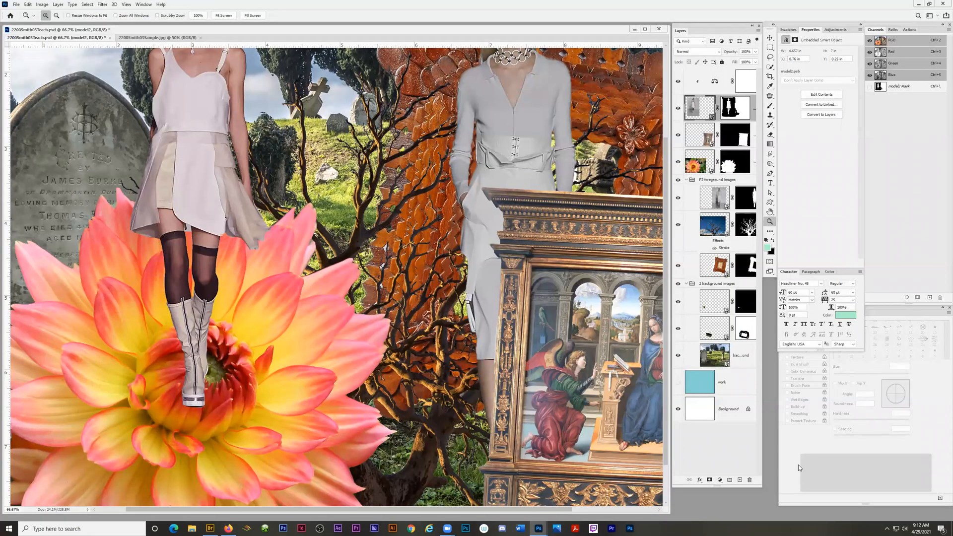
click(739, 480)
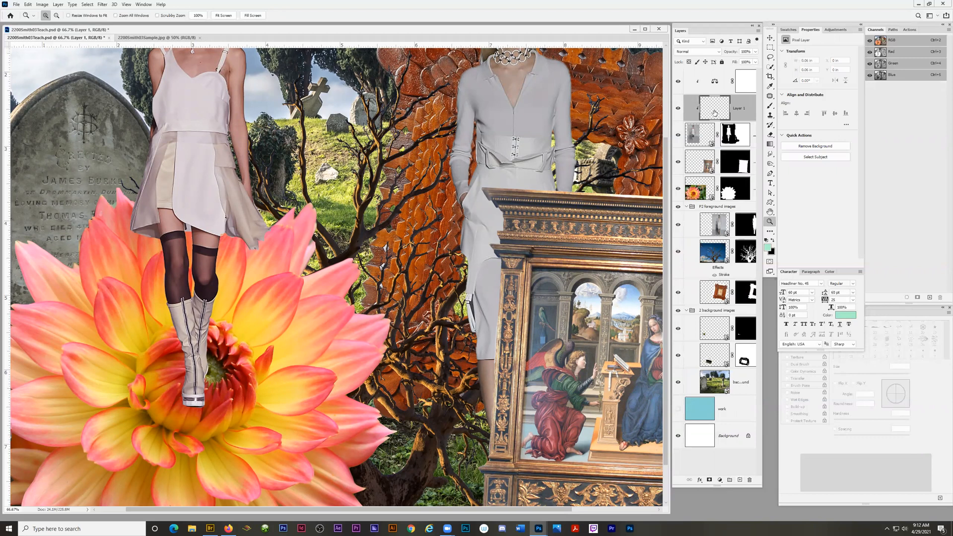
drag(719, 113, 722, 71)
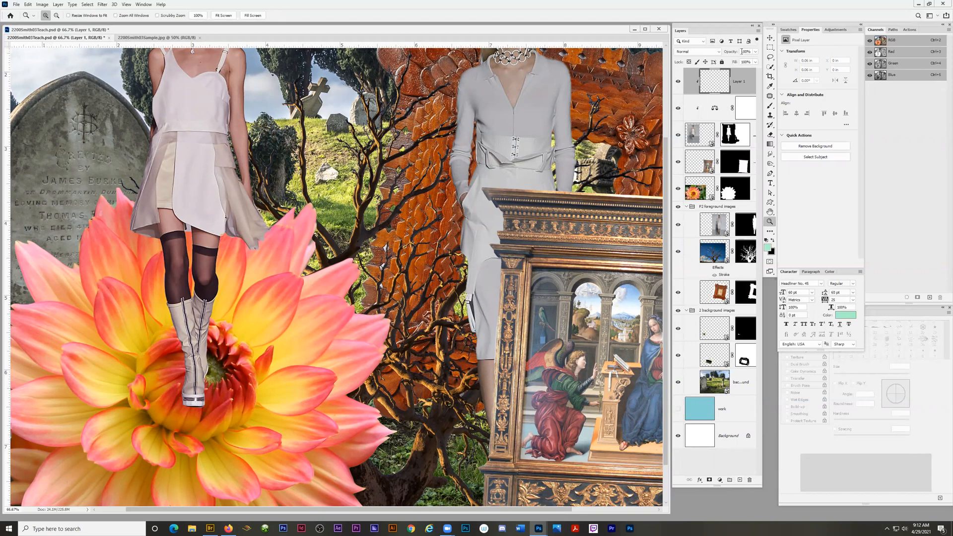
Release the new layer from its clipping mask and paste the pink and blue marbled pattern into it
click(758, 31)
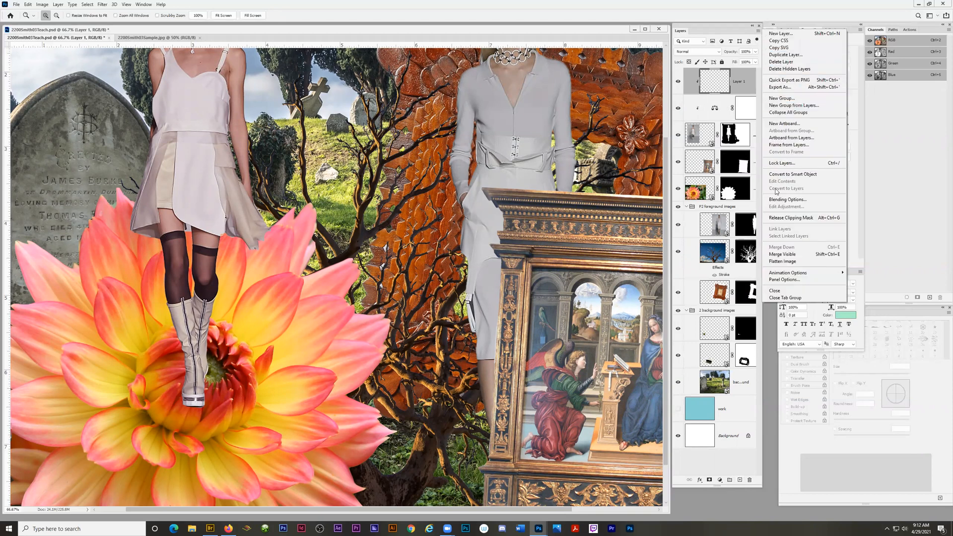
click(780, 219)
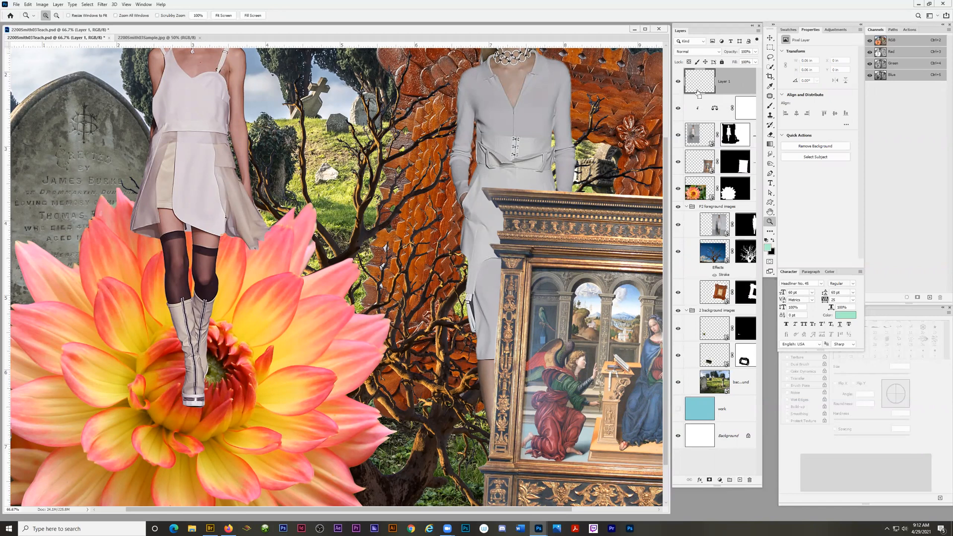
key(ctrl+v)
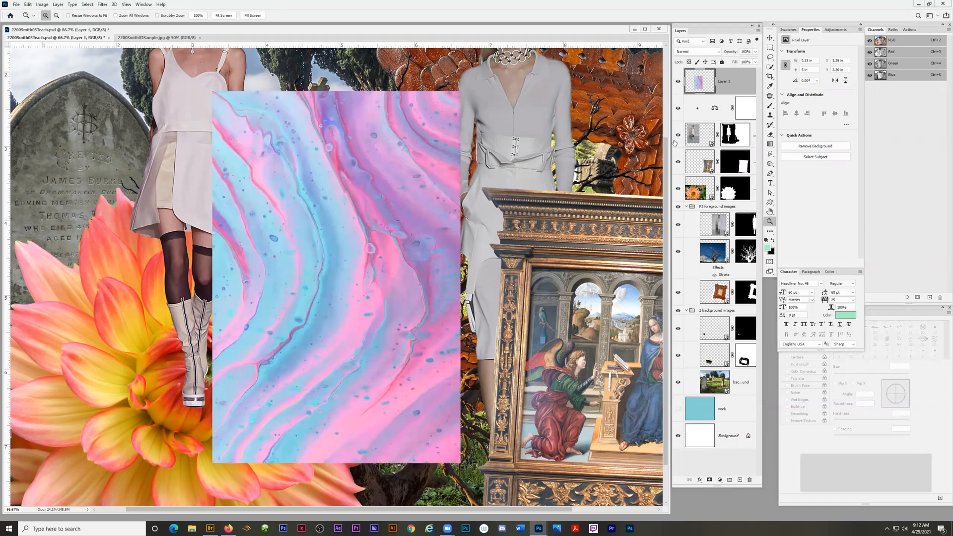
Move the pasted pattern over the model standing on the flower so it covers her from face to shins
click(769, 39)
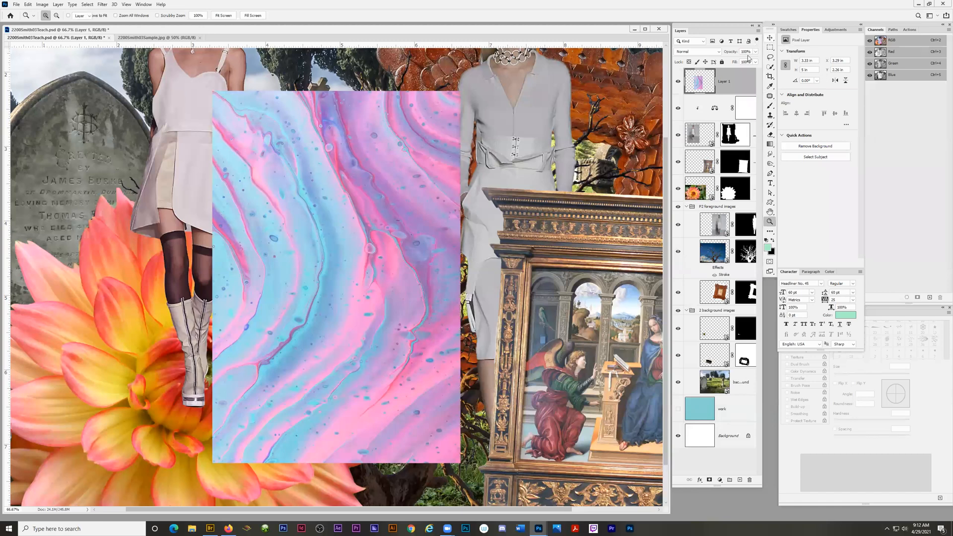
drag(315, 323, 193, 307)
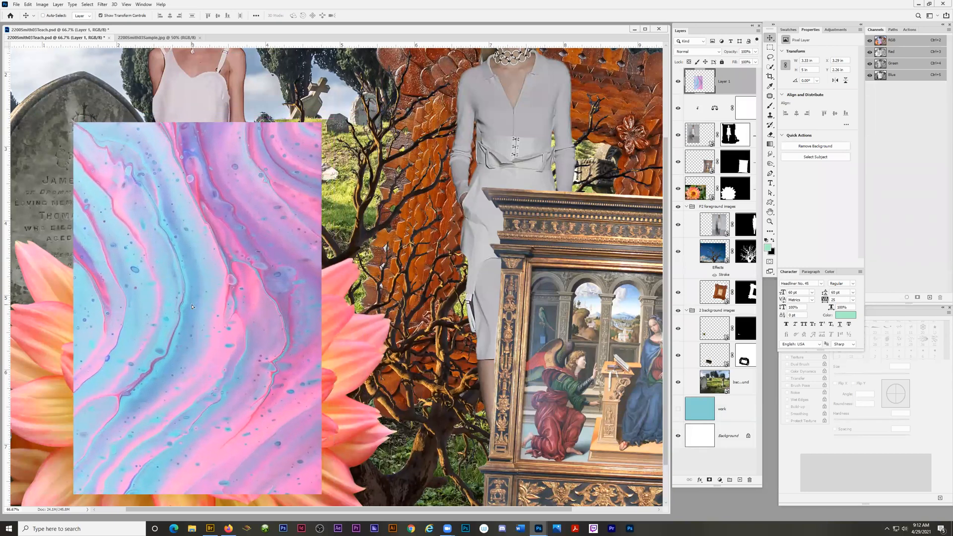
mouse_move(385, 298)
mouse_down()
mouse_move(578, 286)
mouse_move(370, 289)
mouse_up()
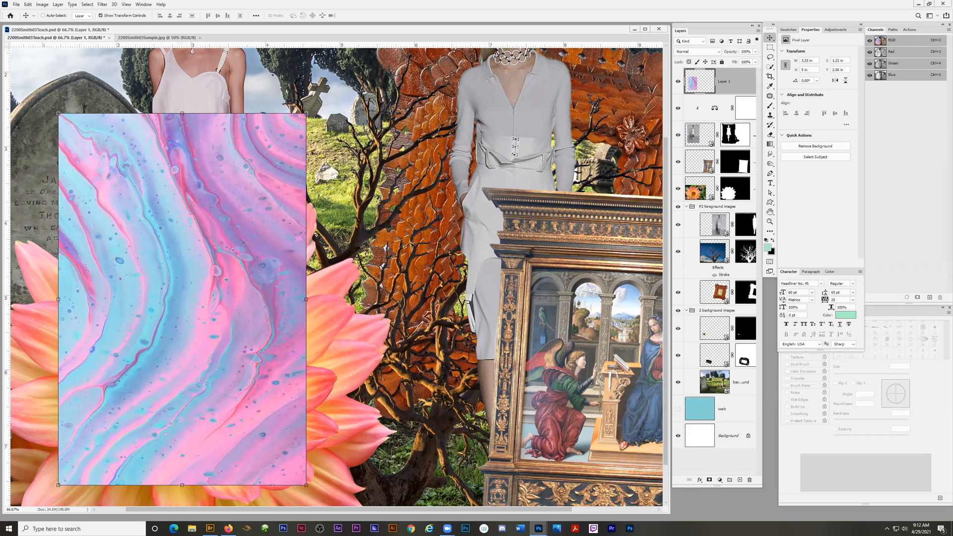
drag(227, 258, 143, 142)
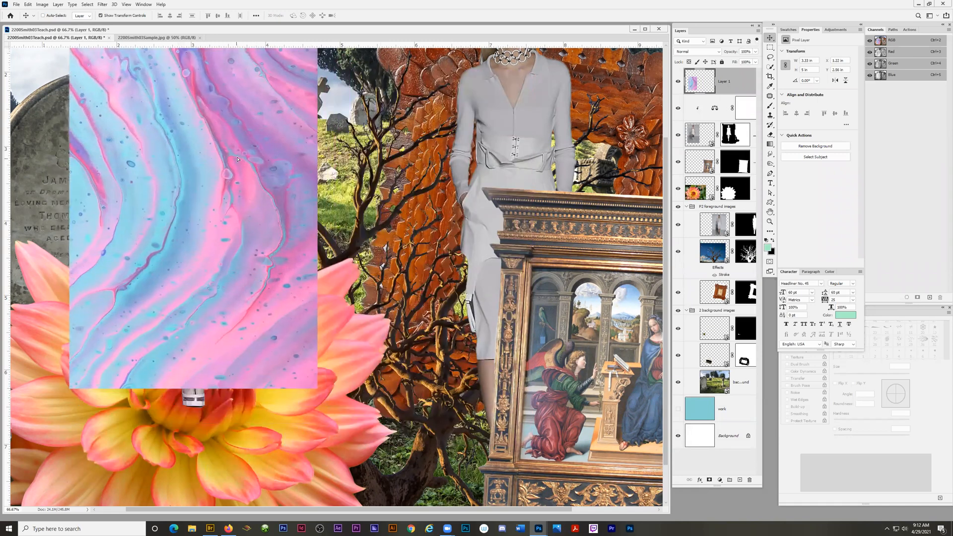
scroll(238, 249, up, 3)
drag(210, 308, 215, 267)
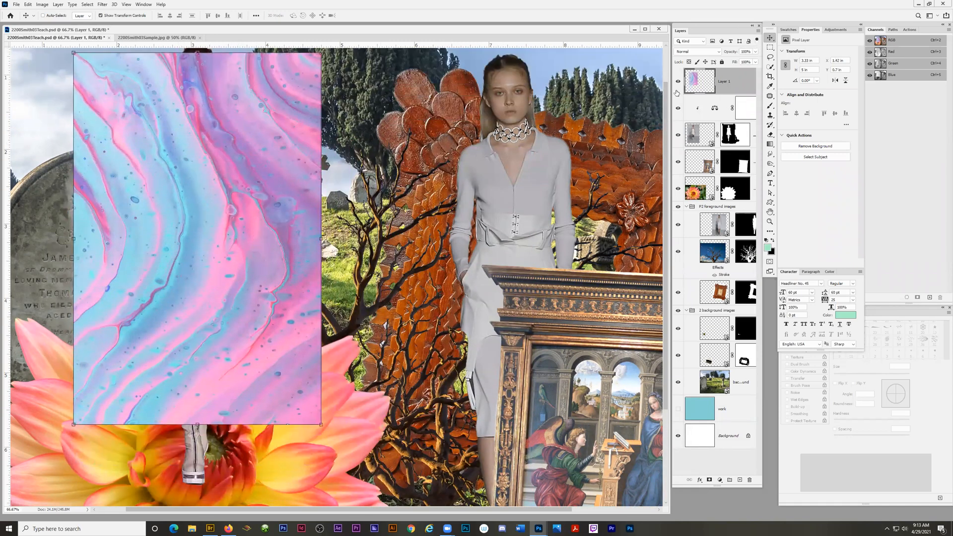
Create a clipping mask so the pattern layer shows only within the model2 figure
click(757, 32)
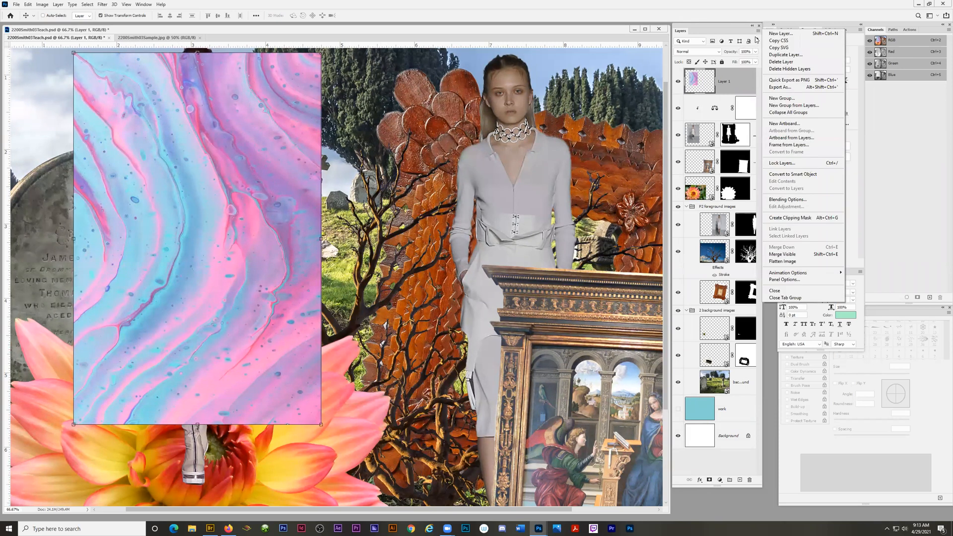
click(782, 218)
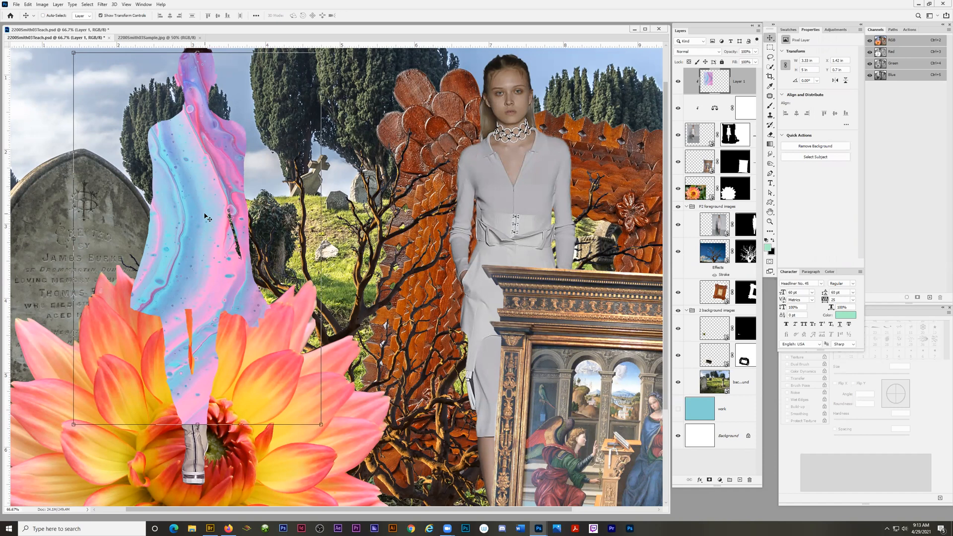
scroll(194, 250, up, 3)
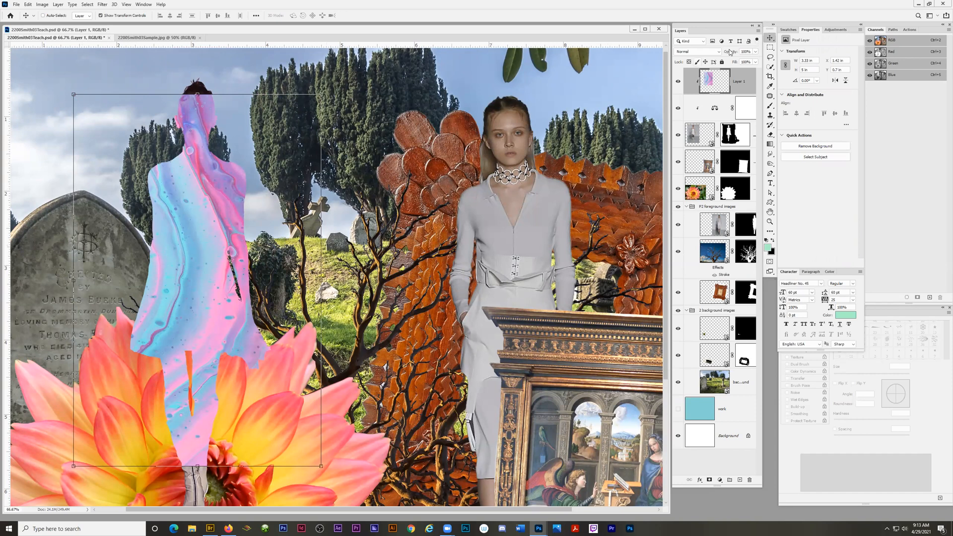
Reposition the Layers panel over the canvas and widen it so the full layer names are readable
drag(720, 26, 708, 28)
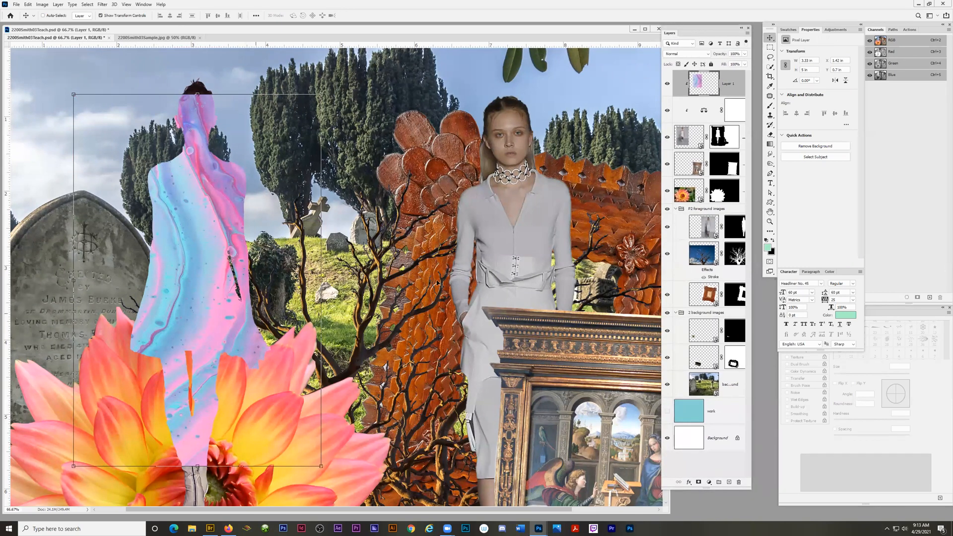
drag(707, 29, 617, 40)
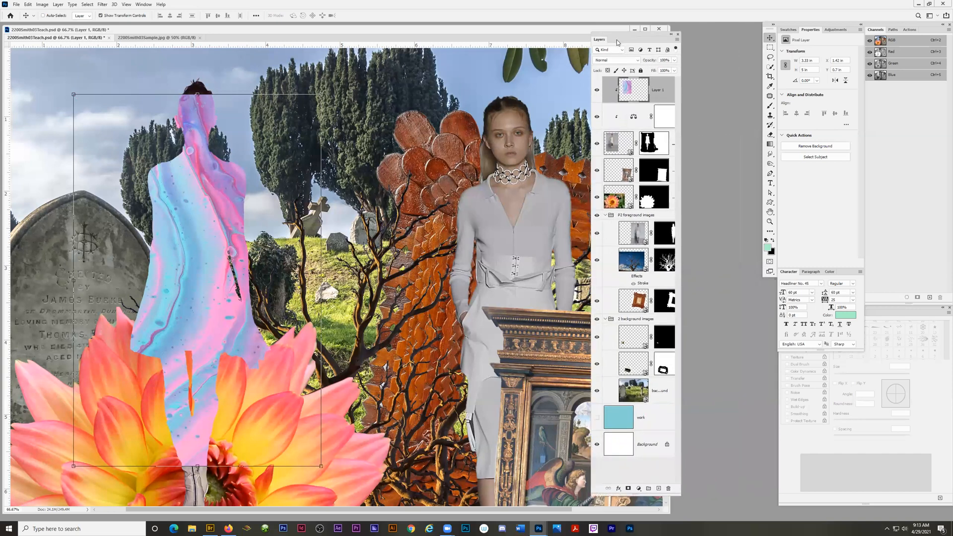
drag(660, 498, 717, 498)
drag(641, 41, 658, 43)
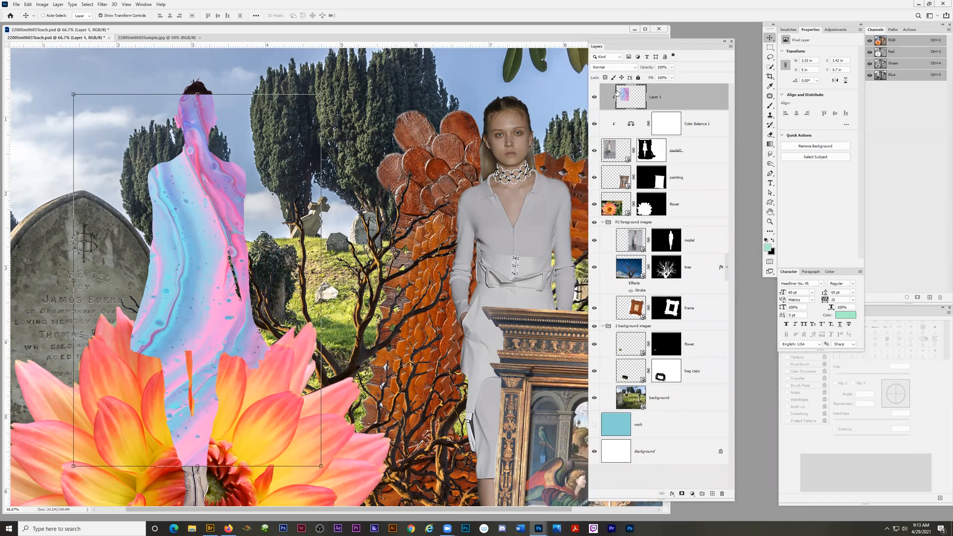
With the pattern layer lowered to 57% opacity, lasso the model's dress and choker and mask the layer to that selection
drag(671, 67, 655, 78)
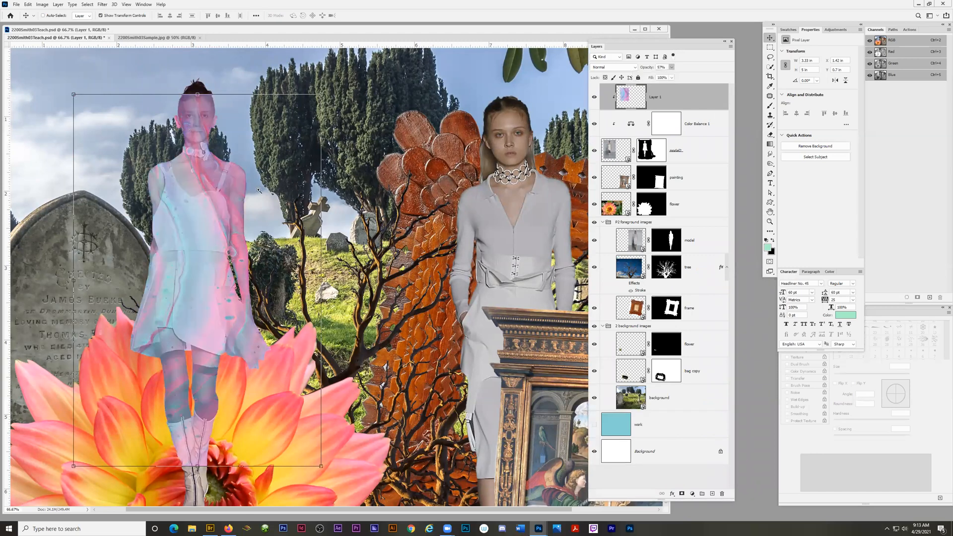
key(z)
click(259, 190)
click(769, 58)
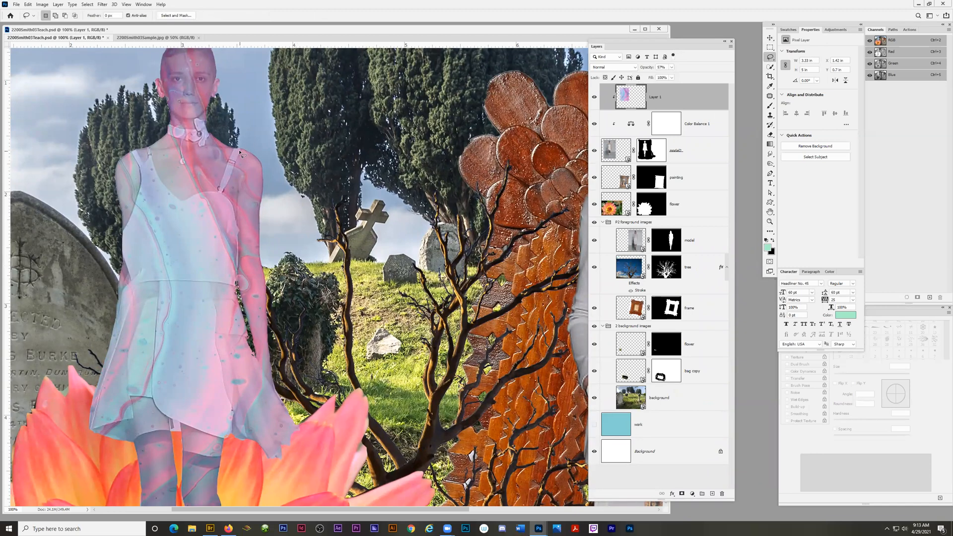
mouse_move(230, 160)
mouse_down()
mouse_move(220, 191)
mouse_move(182, 201)
mouse_move(162, 188)
mouse_move(148, 147)
mouse_move(121, 149)
mouse_move(133, 151)
mouse_move(143, 185)
mouse_move(121, 233)
mouse_move(115, 298)
mouse_move(93, 365)
mouse_move(100, 427)
mouse_move(82, 434)
mouse_move(100, 447)
mouse_move(137, 447)
mouse_move(132, 397)
mouse_move(152, 399)
mouse_move(176, 435)
mouse_move(206, 437)
mouse_move(257, 470)
mouse_move(300, 470)
mouse_move(307, 414)
mouse_move(281, 396)
mouse_move(240, 314)
mouse_move(240, 231)
mouse_move(228, 199)
mouse_move(238, 178)
mouse_move(226, 194)
mouse_move(237, 151)
mouse_up()
key(shift)
mouse_move(198, 123)
mouse_down()
mouse_move(199, 139)
mouse_move(183, 128)
mouse_move(169, 134)
mouse_move(203, 150)
mouse_move(222, 128)
mouse_move(214, 121)
mouse_up()
click(682, 493)
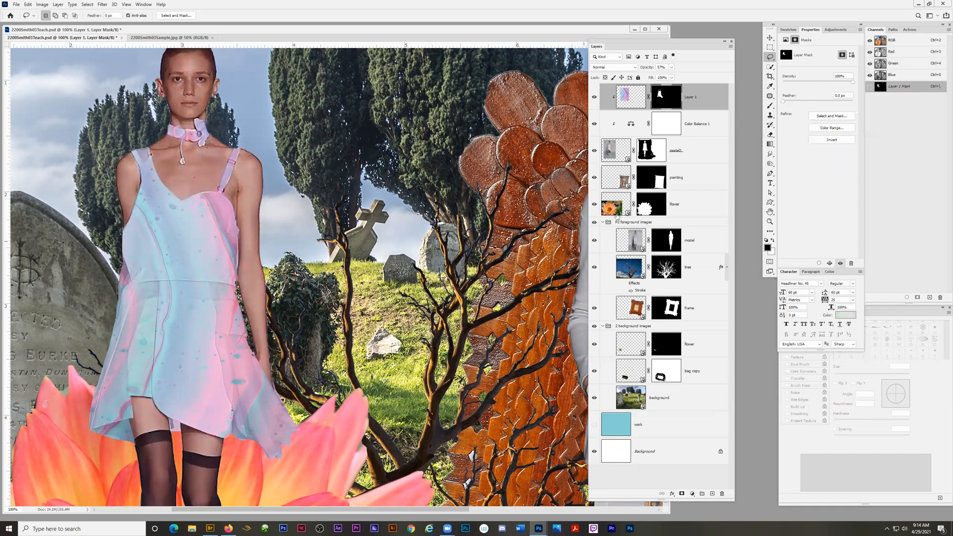
Restore the masked pattern layer's opacity to 100% and inspect the patterned dress in the whole collage and up close
click(673, 68)
drag(671, 77, 697, 77)
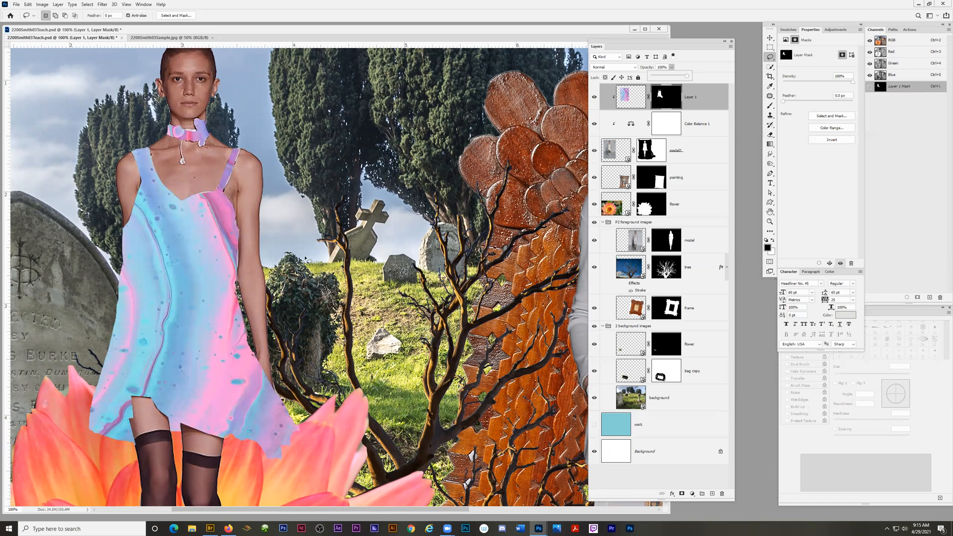
key(z)
alt+click(194, 286)
alt+click(195, 287)
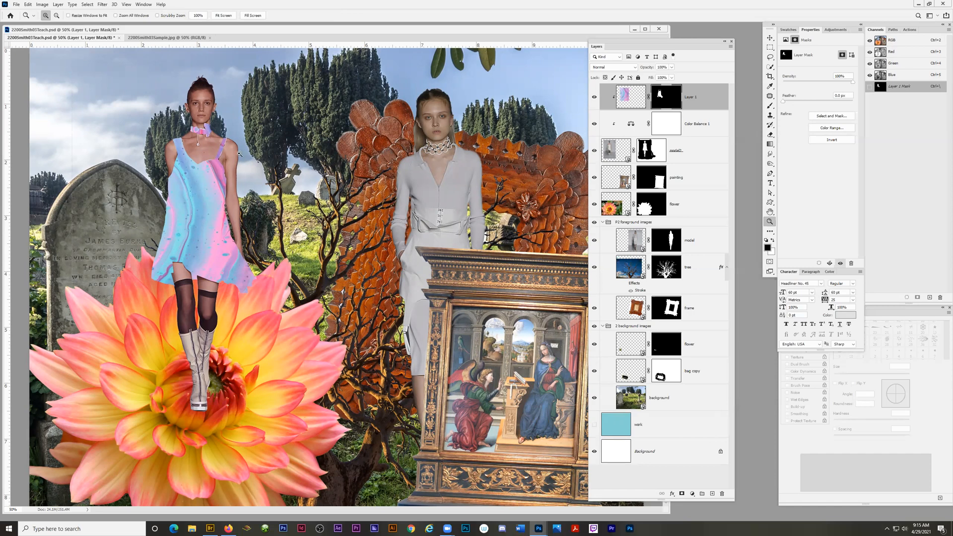
click(182, 186)
click(182, 187)
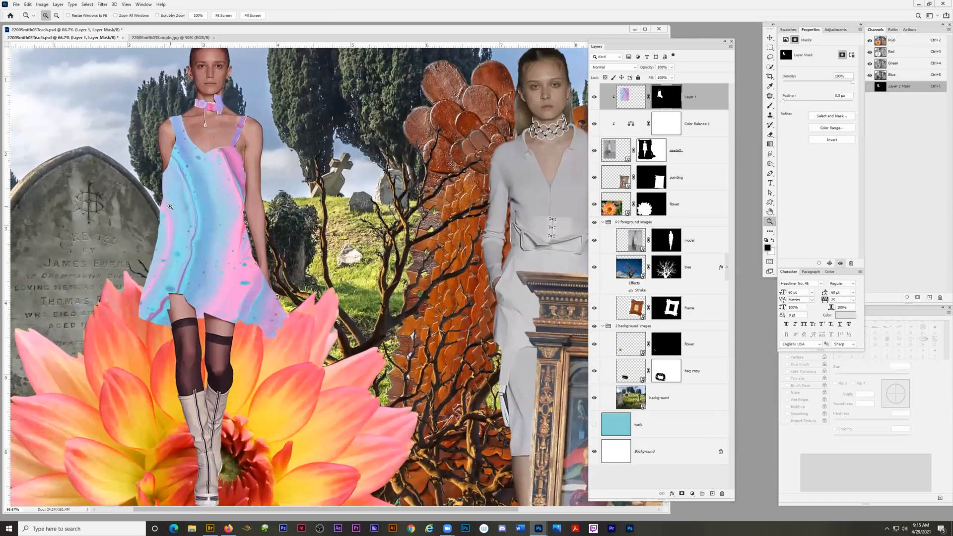
scroll(191, 202, up, 3)
Select the pattern layer's image, try a lower opacity on it and restore it to 100%
click(631, 97)
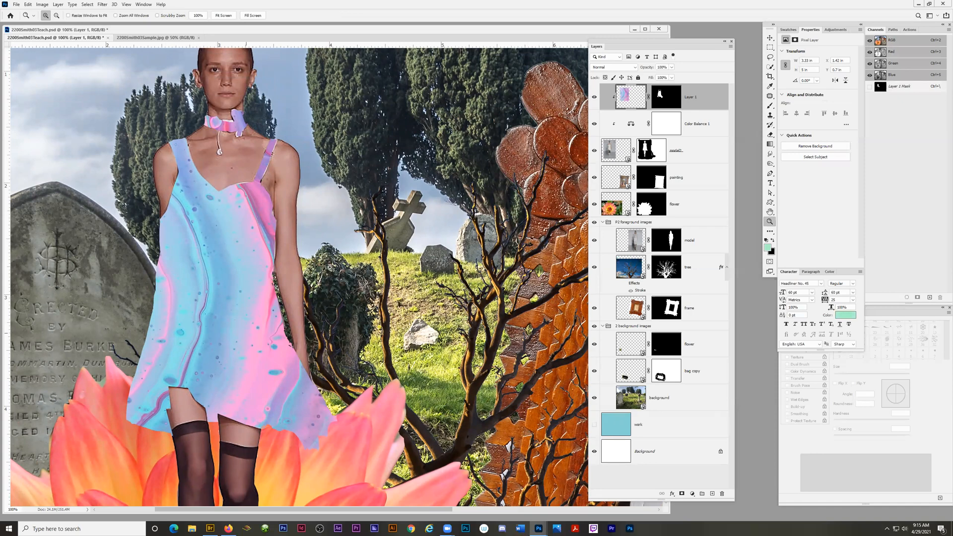
click(672, 68)
drag(668, 76, 658, 76)
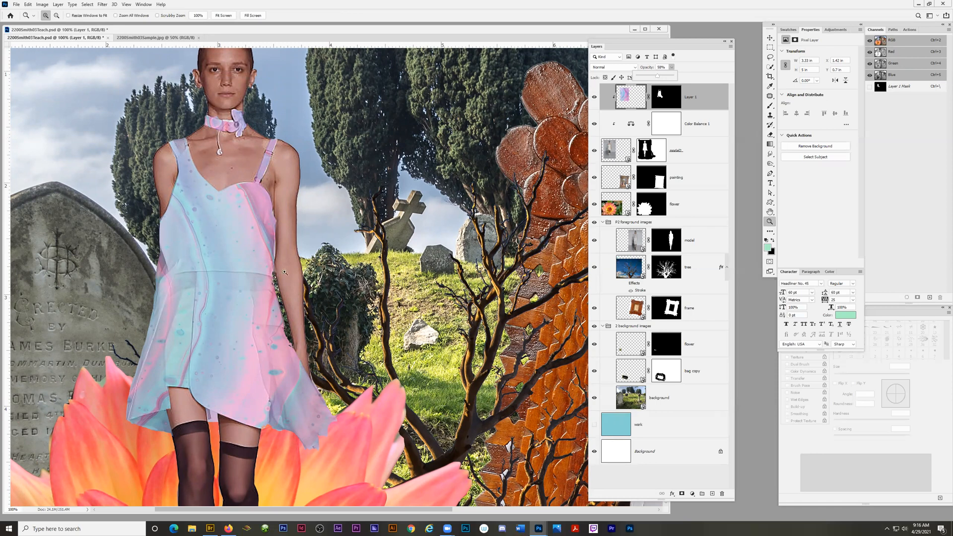
click(699, 66)
click(672, 67)
drag(673, 77, 695, 78)
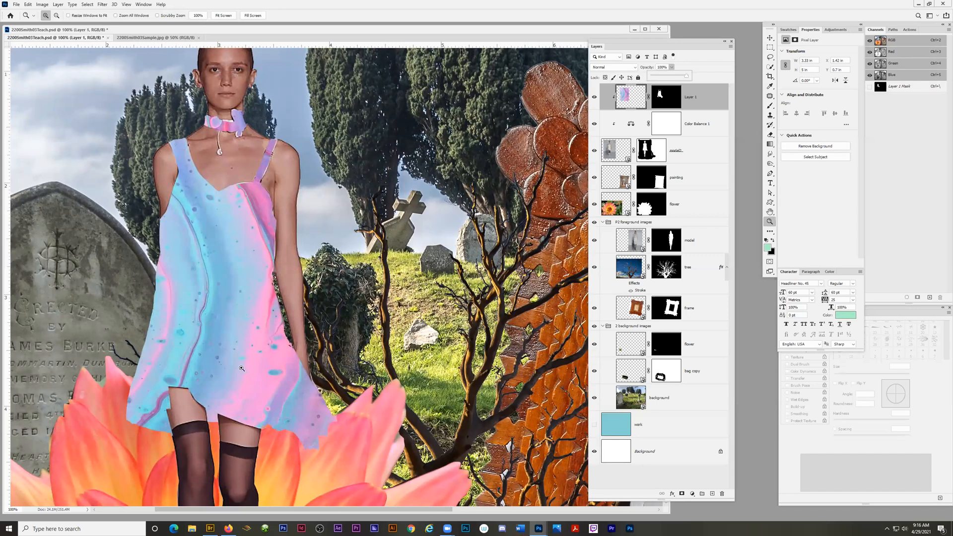
Set the pattern layer's blend mode to Overlay and toggle its visibility to compare the dress with and without it
click(635, 67)
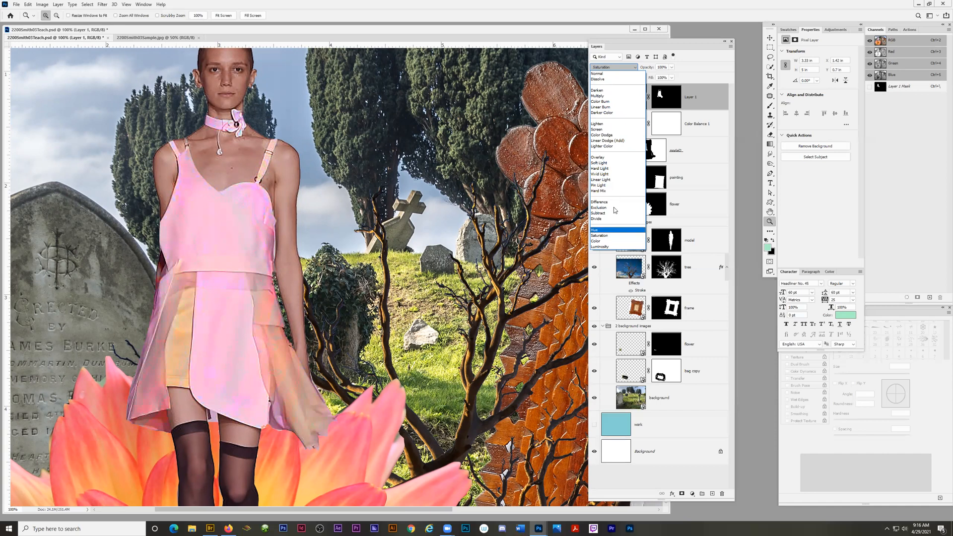
click(606, 159)
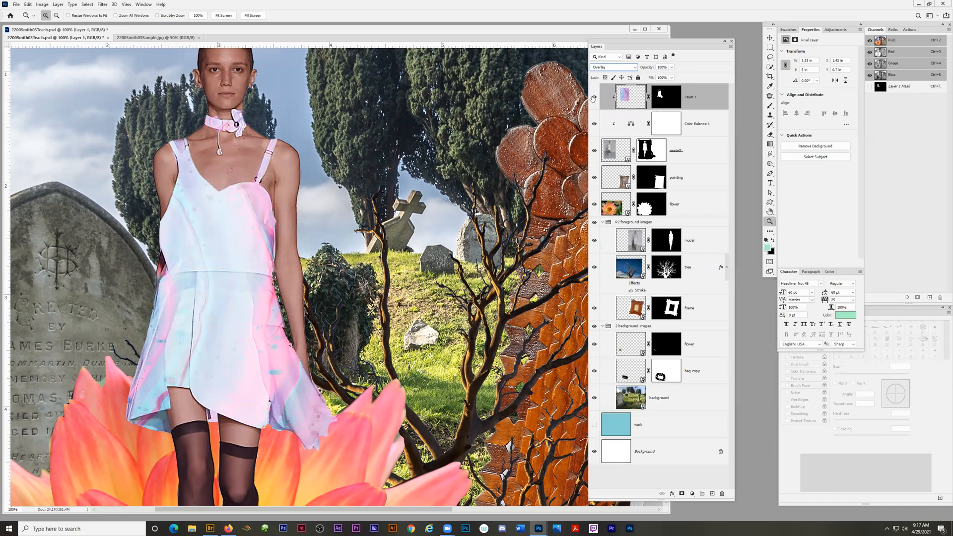
click(594, 99)
click(594, 99)
Paste another copy of the marbled pattern above the masked pattern layer and delete that copy
click(706, 129)
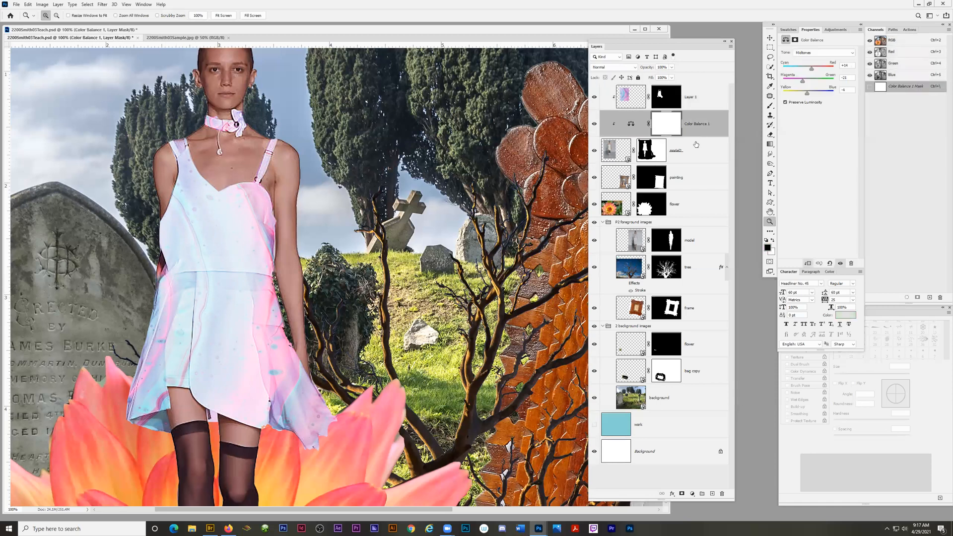
click(701, 99)
key(ctrl+v)
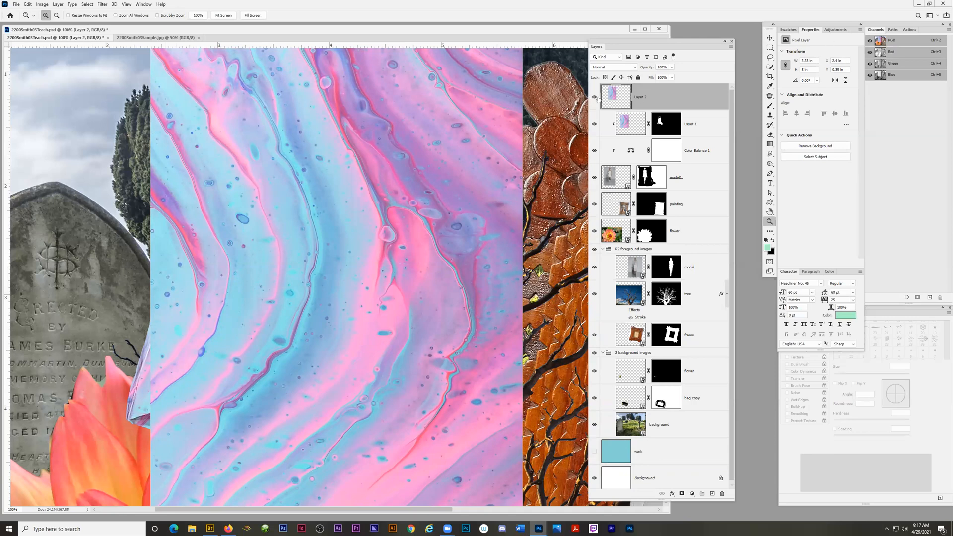
key(Delete)
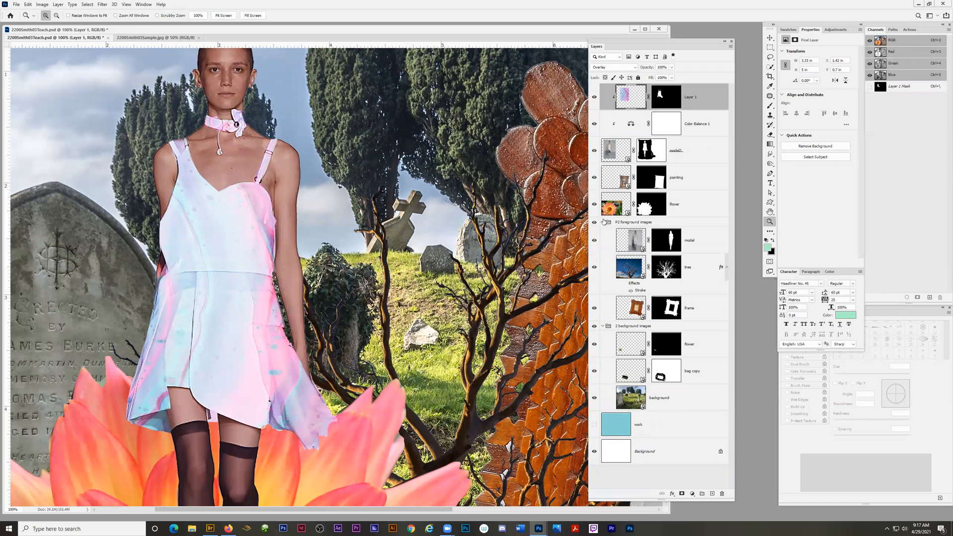
Hide the pattern and Color Balance layers and move the pattern layer below the background image, above the work layer
click(594, 97)
click(595, 123)
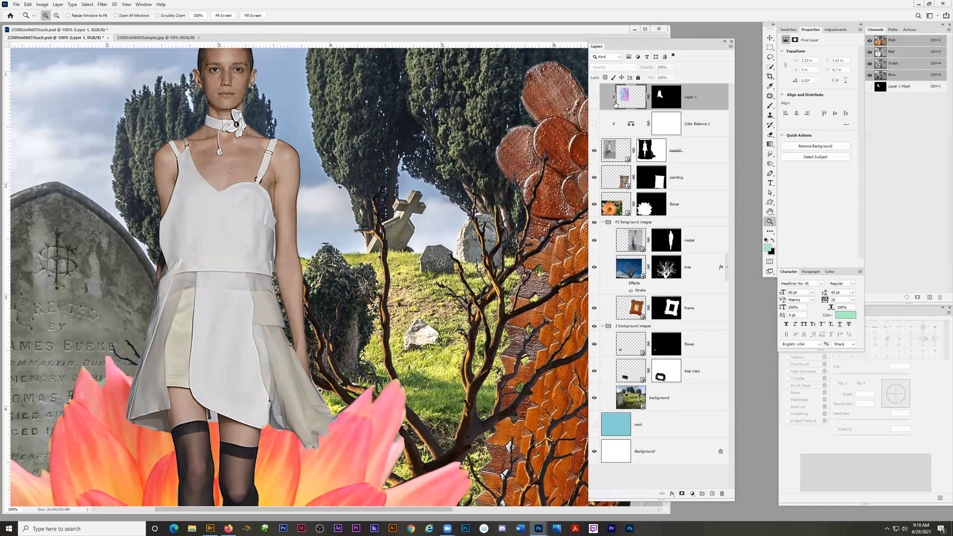
drag(628, 98, 694, 410)
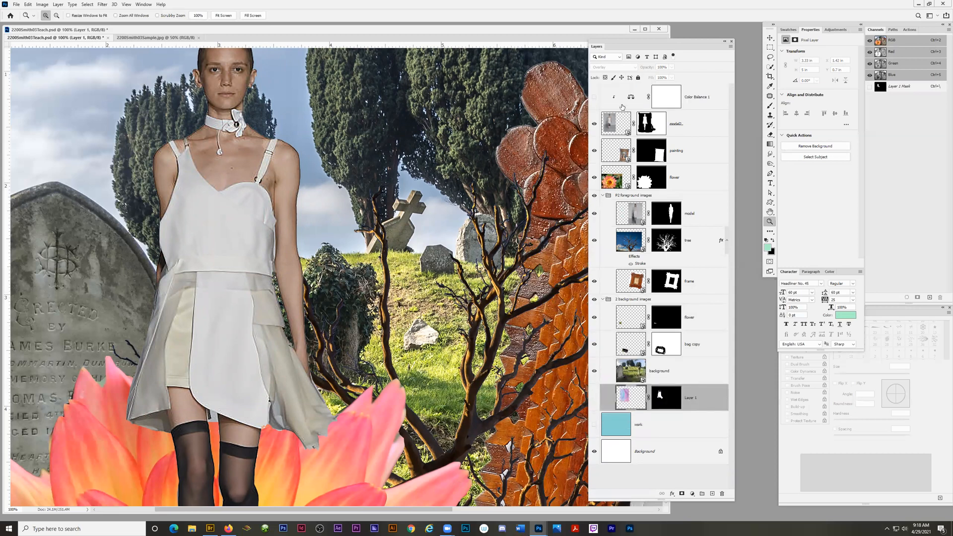
Show the Color Balance 1 adjustment again and select it
click(594, 98)
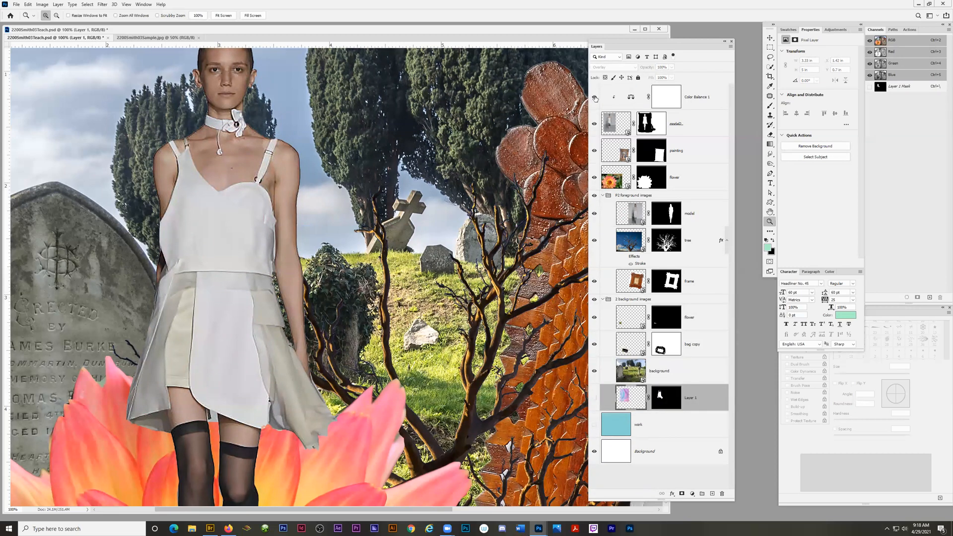
click(696, 98)
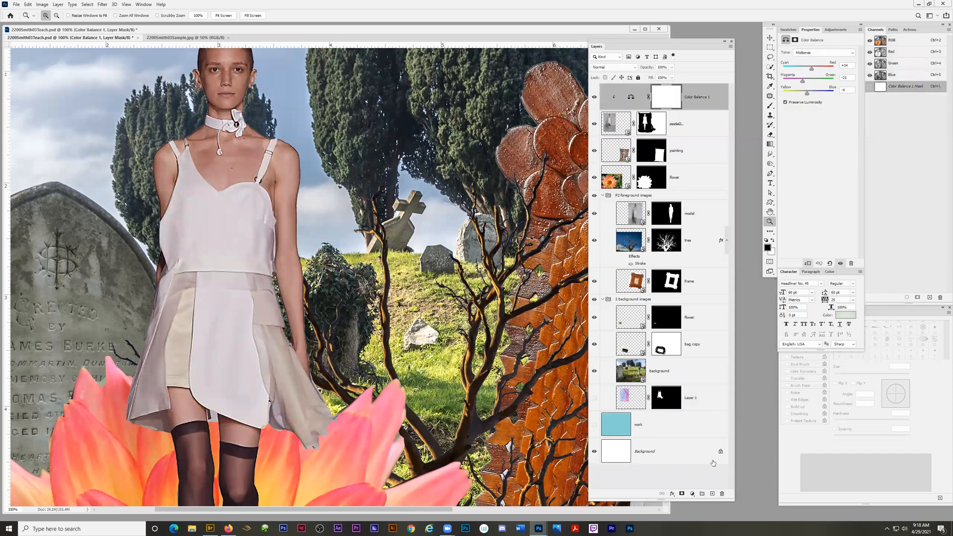
Add an unclipped Levels adjustment layer above Color Balance 1, keeping Normal mode and 100% opacity
drag(735, 500, 721, 200)
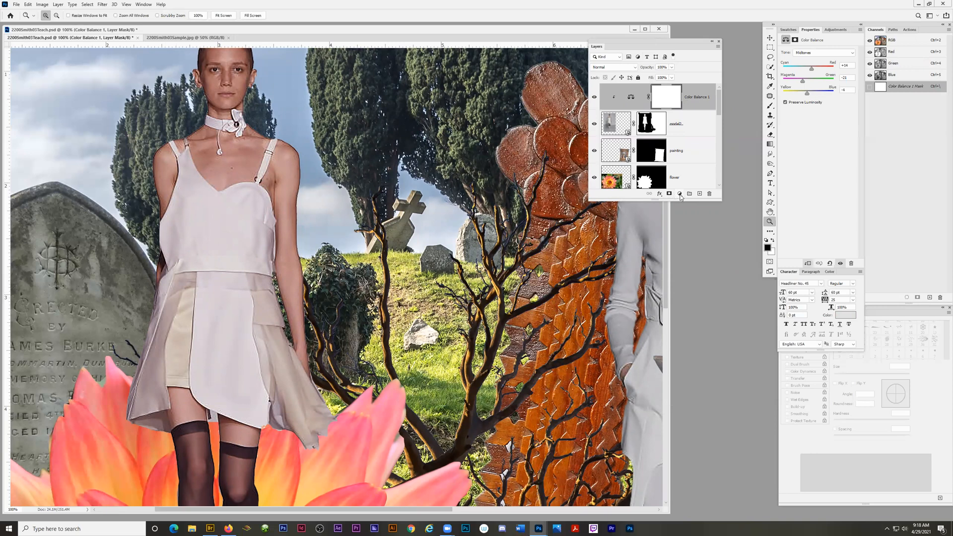
click(680, 193)
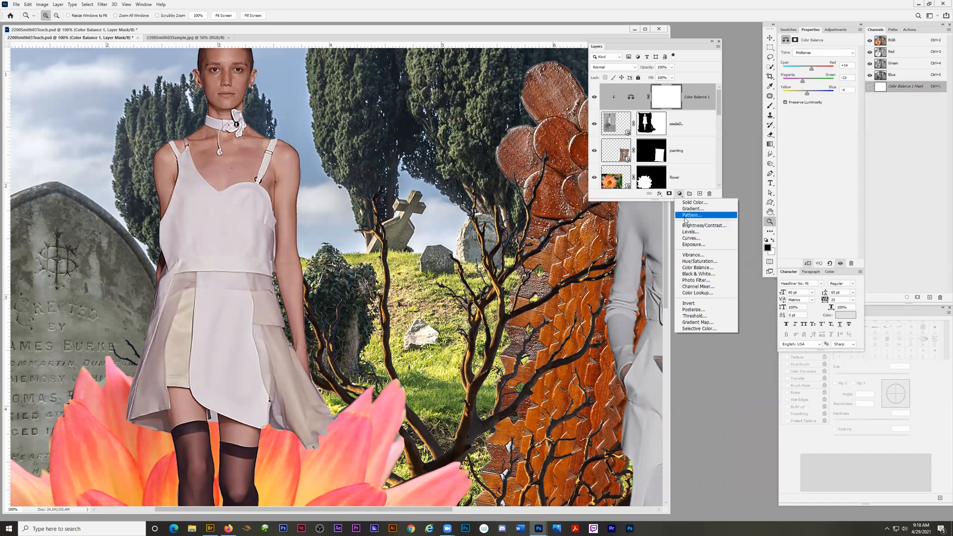
click(460, 28)
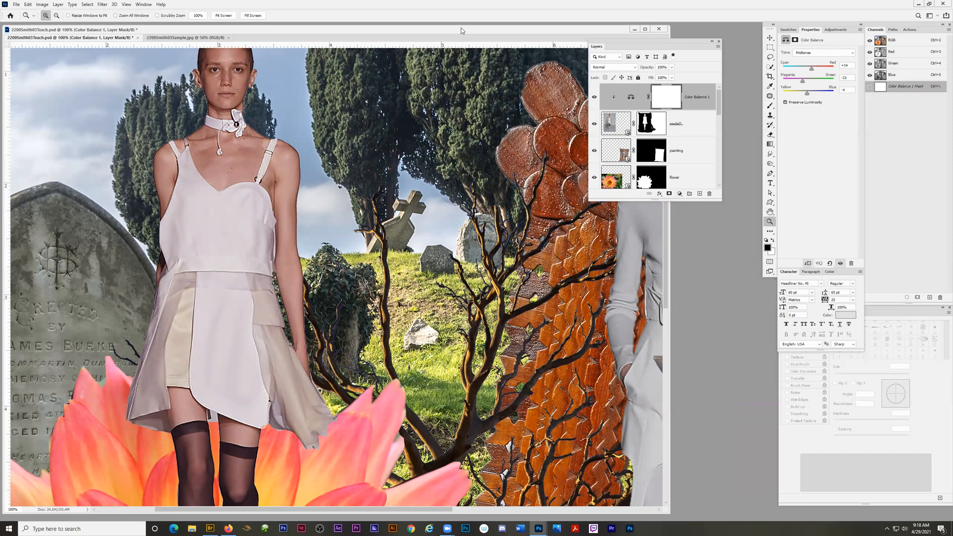
click(58, 4)
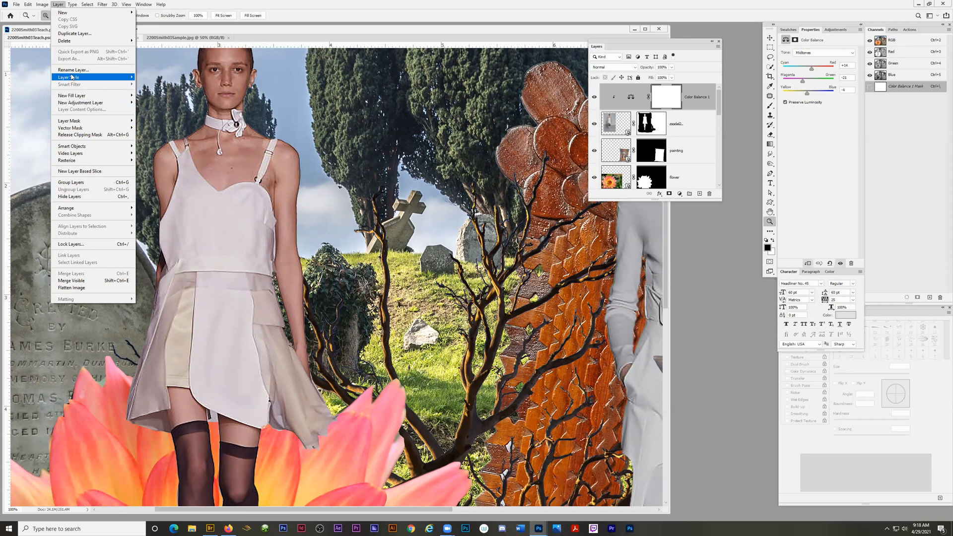
mouse_move(111, 104)
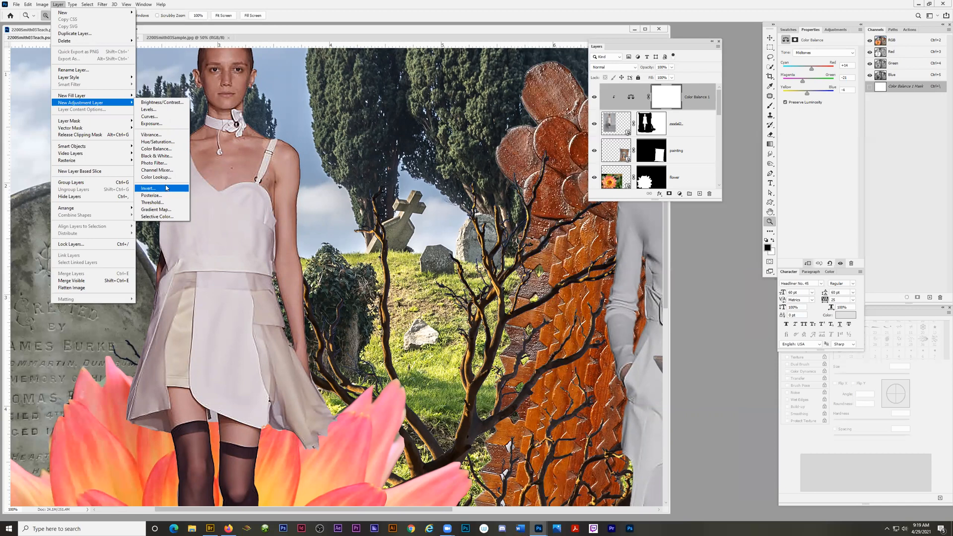
click(164, 114)
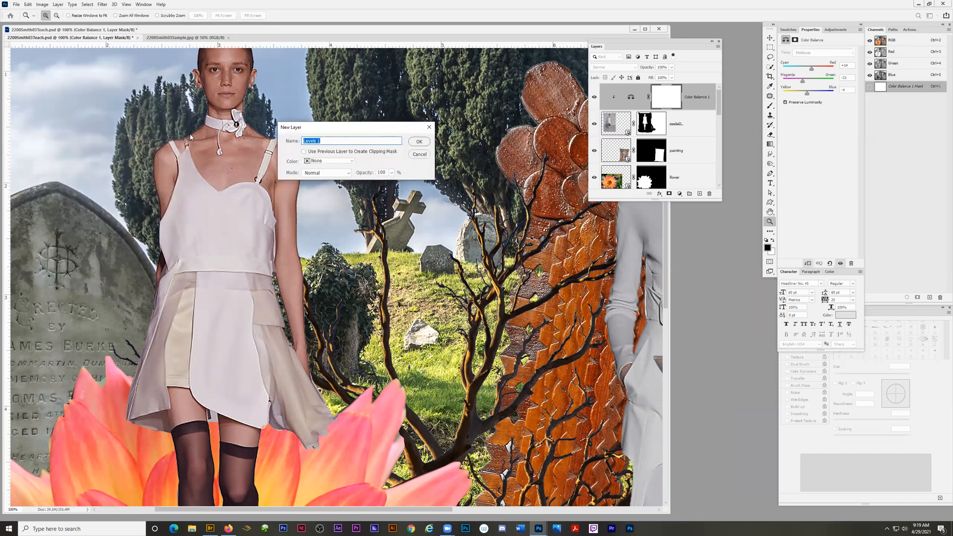
click(419, 142)
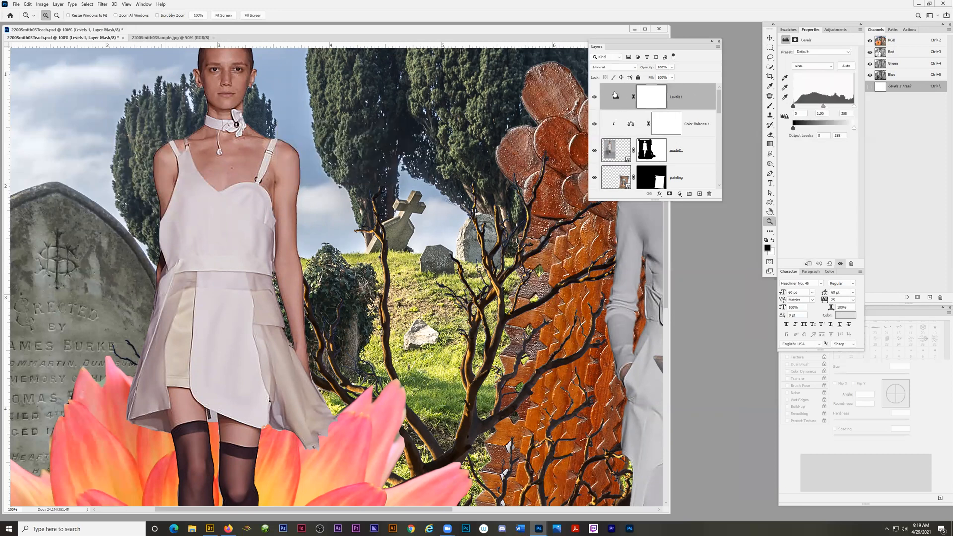
Resize and shift the Layers panel, and float a wider, shorter Properties panel beside it over the image
drag(703, 298, 698, 317)
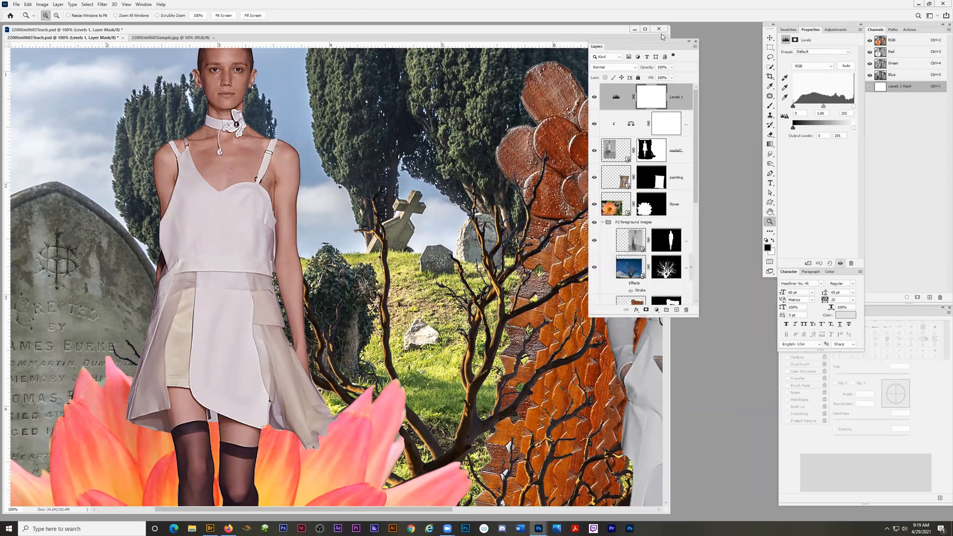
drag(647, 45, 667, 46)
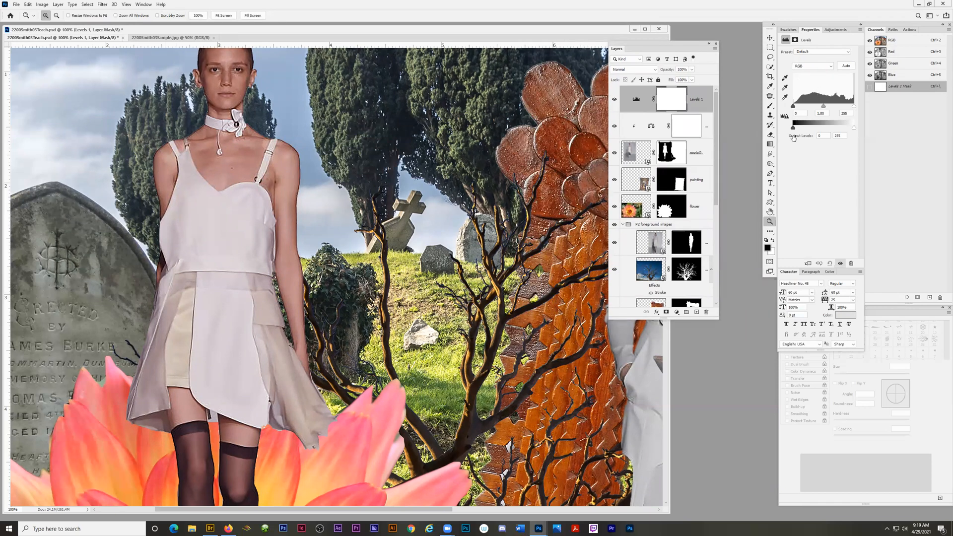
drag(815, 33, 522, 111)
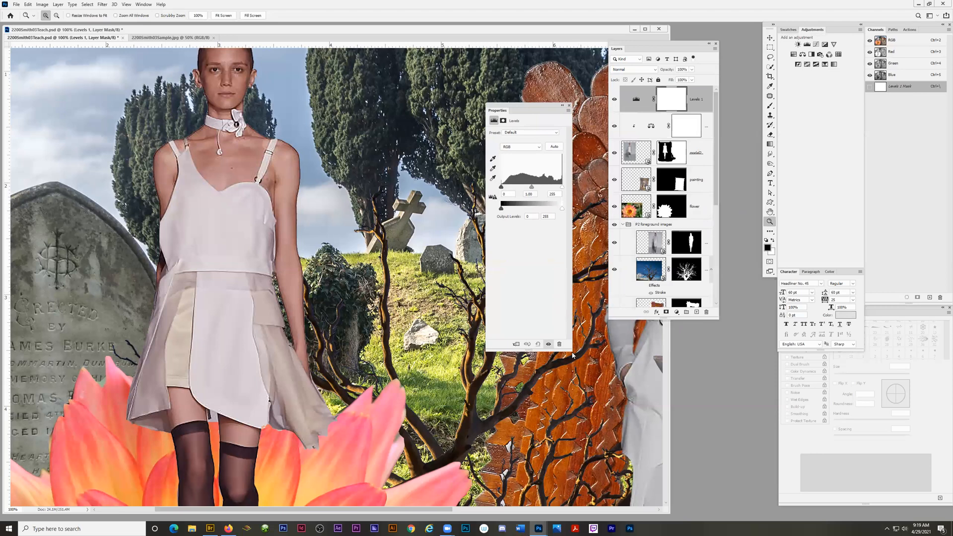
drag(573, 351, 585, 284)
drag(595, 286, 603, 289)
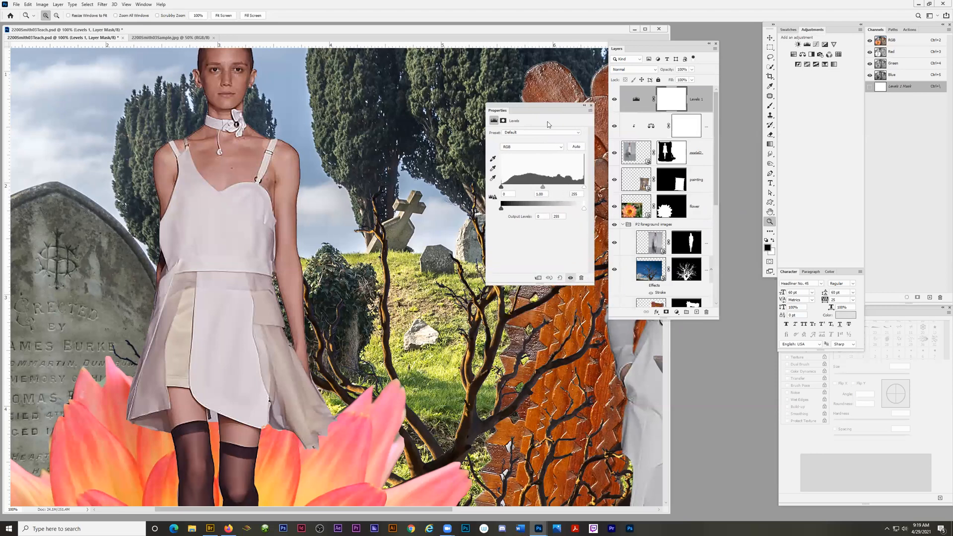
drag(542, 106, 478, 125)
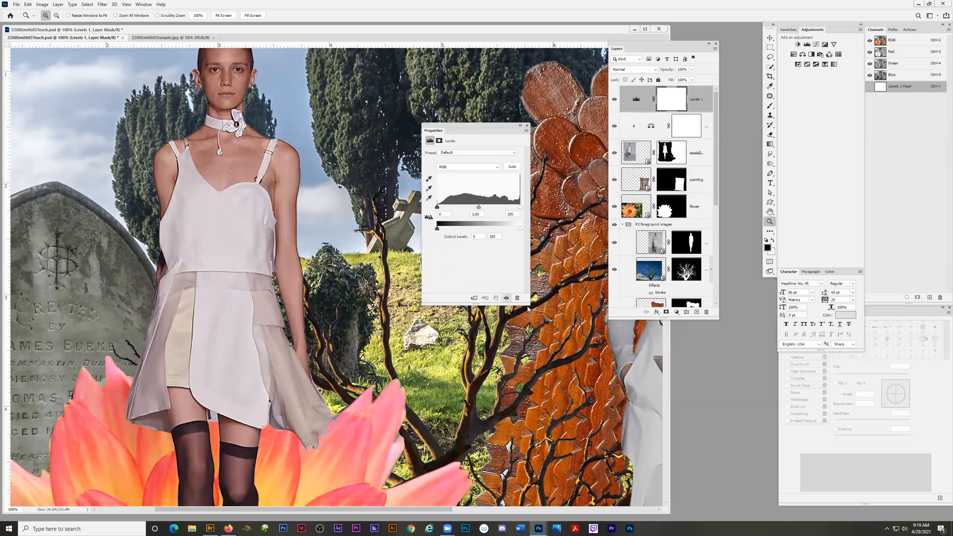
drag(528, 309, 567, 284)
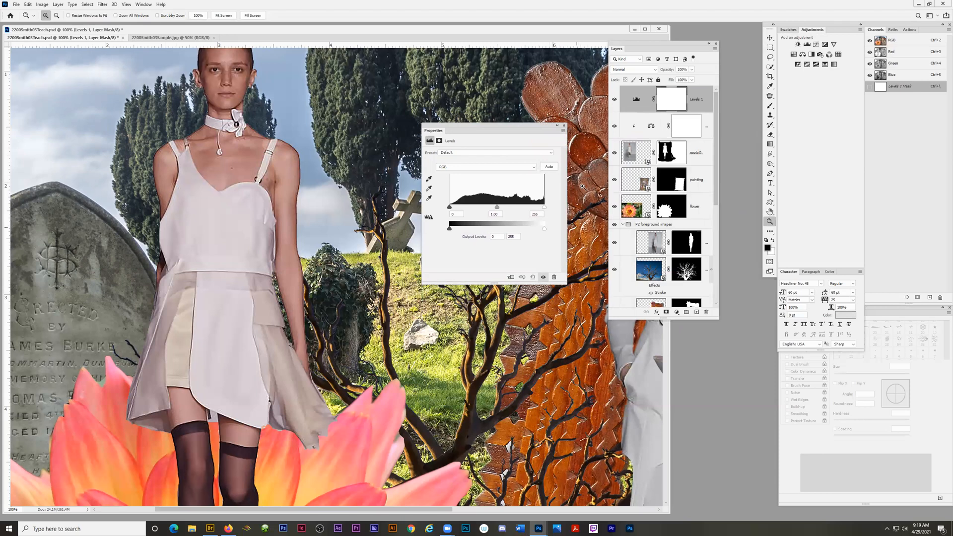
click(563, 130)
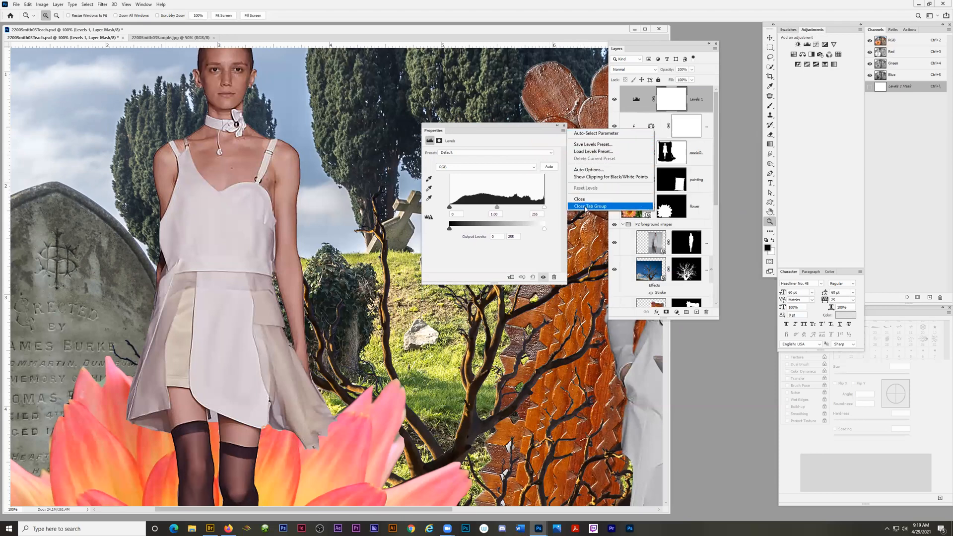
click(500, 125)
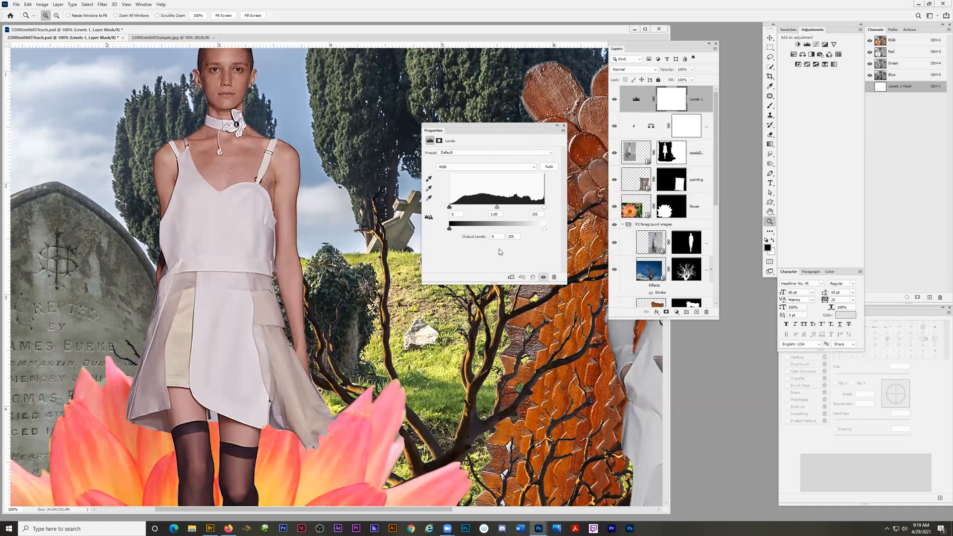
drag(503, 132, 524, 176)
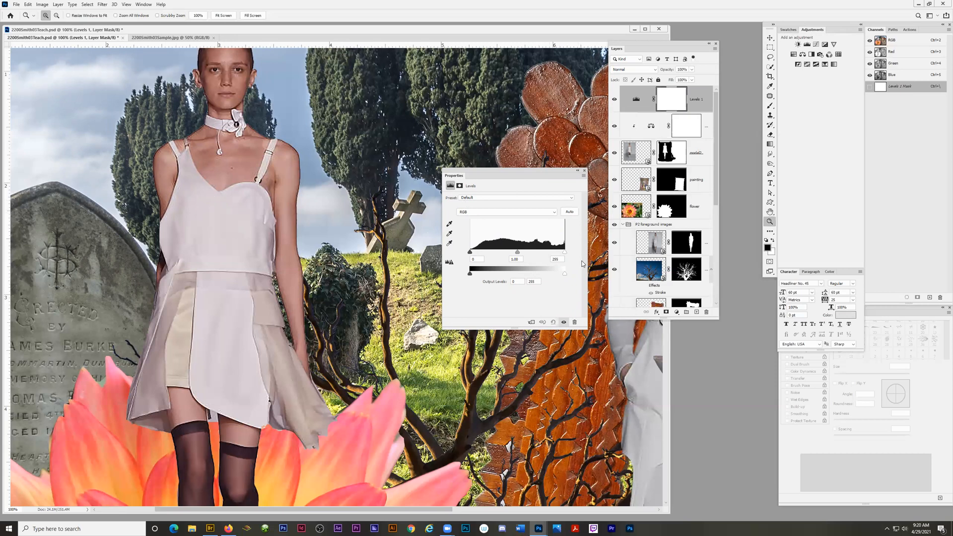
Try white input levels such as 163, 10 and 171 on the Levels adjustment, and restore the value to 255
drag(564, 256, 530, 249)
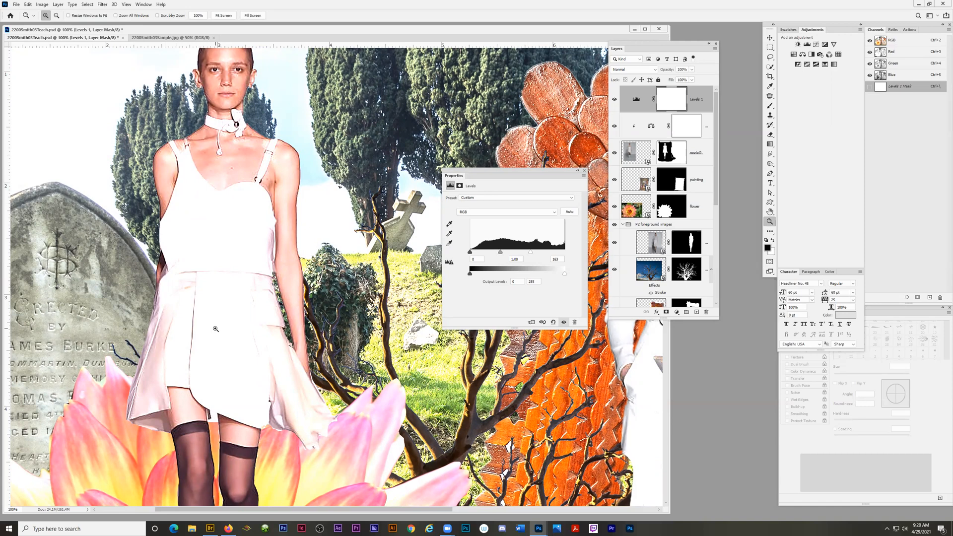
drag(530, 253, 587, 258)
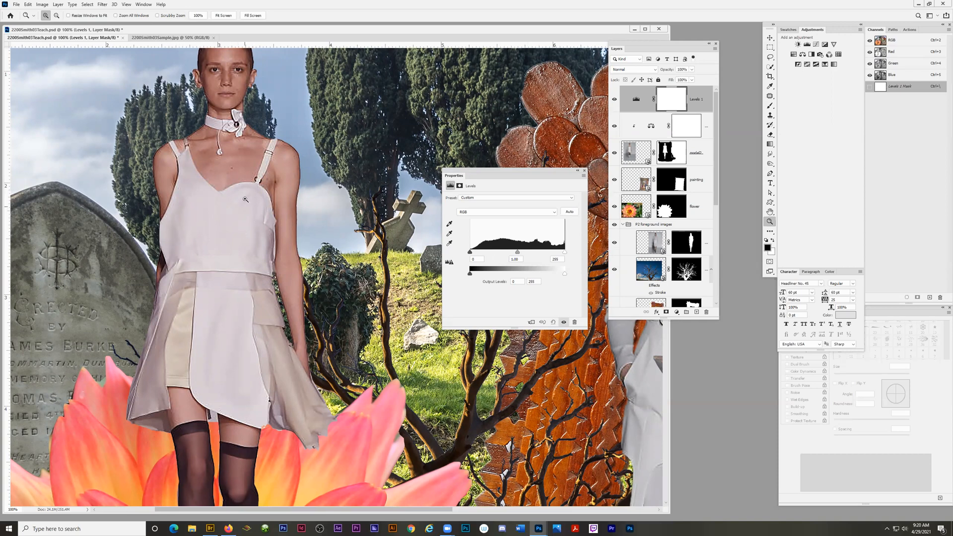
drag(565, 253, 536, 253)
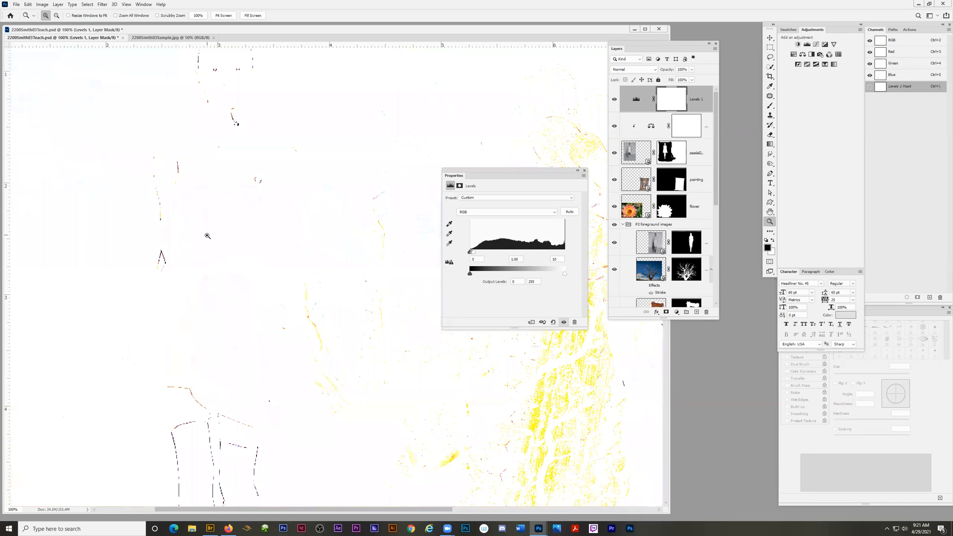
drag(472, 252, 535, 256)
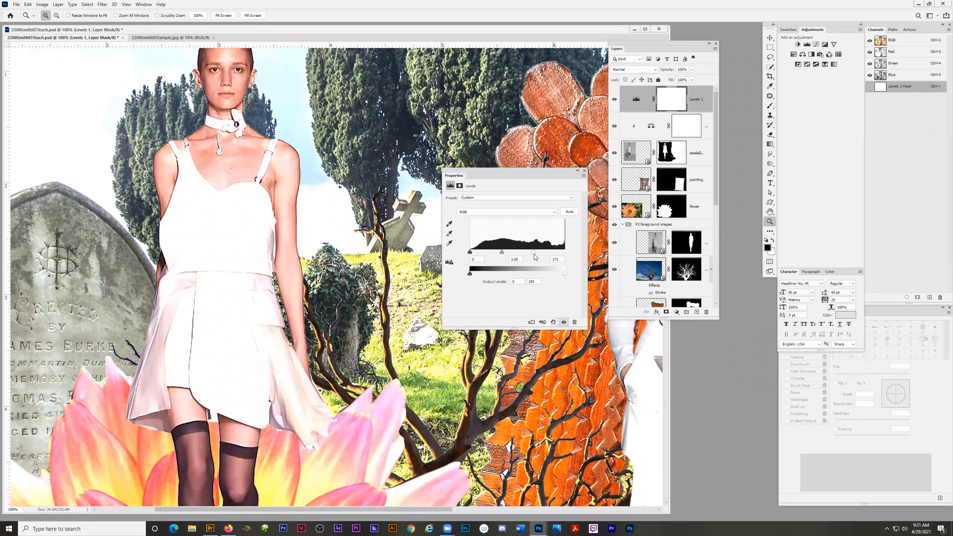
mouse_move(535, 256)
mouse_down()
mouse_move(572, 257)
mouse_move(548, 253)
mouse_up()
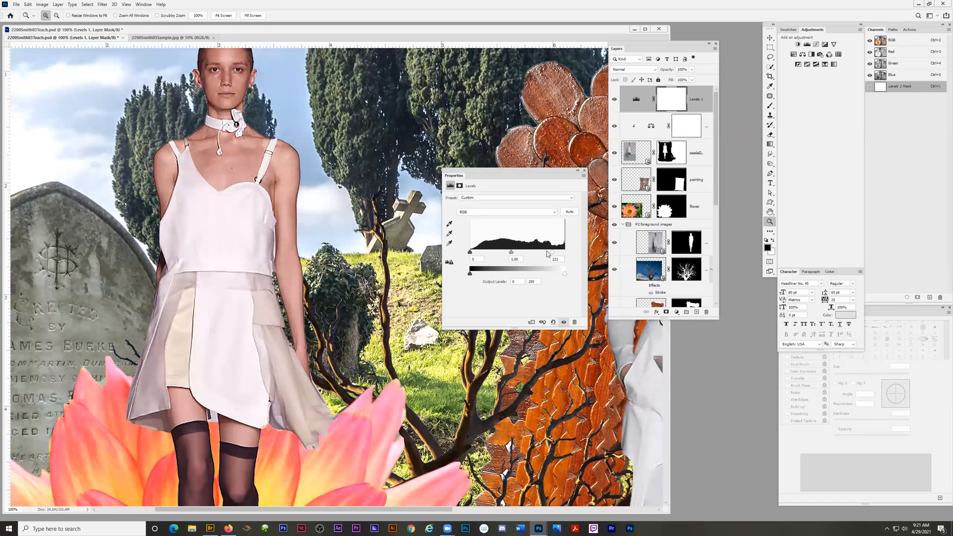
drag(552, 252, 565, 252)
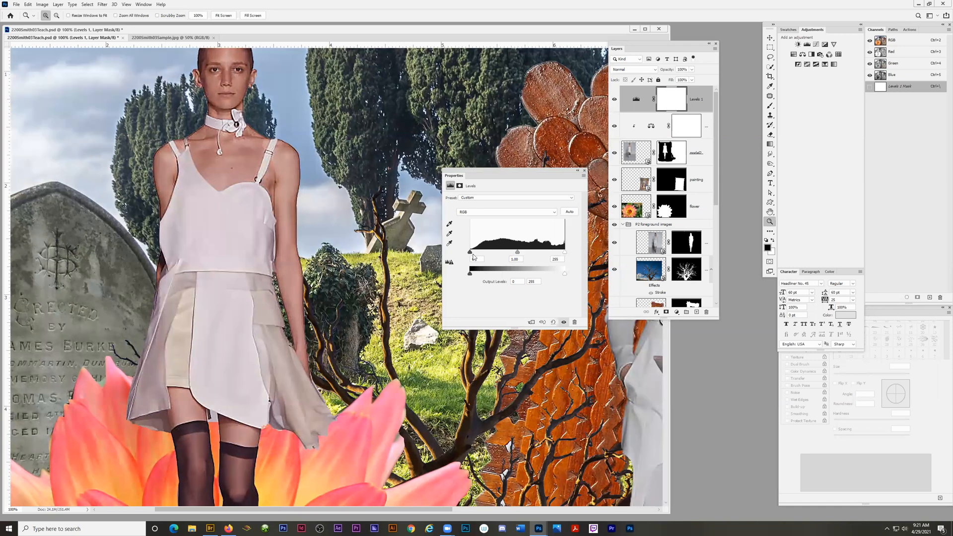
Try lighter and darker midtones on the Levels adjustment, ending with a midtone input level of 0.86
mouse_move(473, 252)
mouse_down()
mouse_move(498, 252)
mouse_move(462, 252)
mouse_up()
mouse_move(517, 254)
mouse_down()
mouse_move(529, 256)
mouse_move(495, 250)
mouse_move(515, 249)
mouse_up()
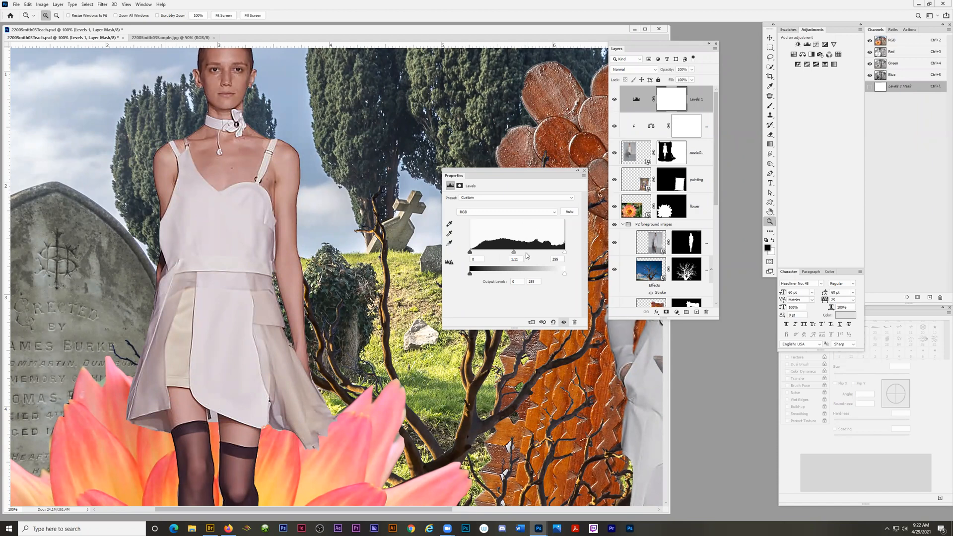
drag(512, 253, 515, 252)
drag(515, 251, 523, 251)
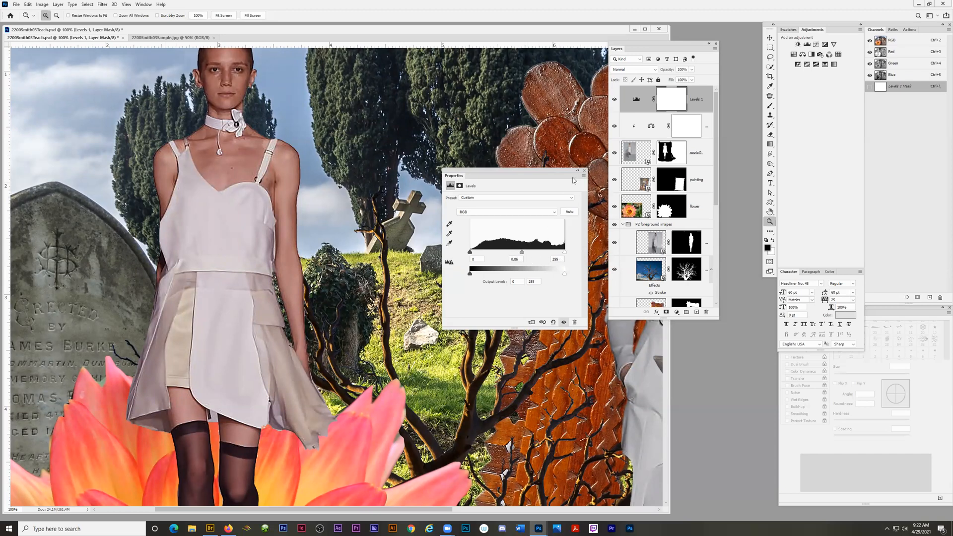
Delete the mask of the Levels 1 layer and the Levels 1 adjustment layer itself
click(706, 313)
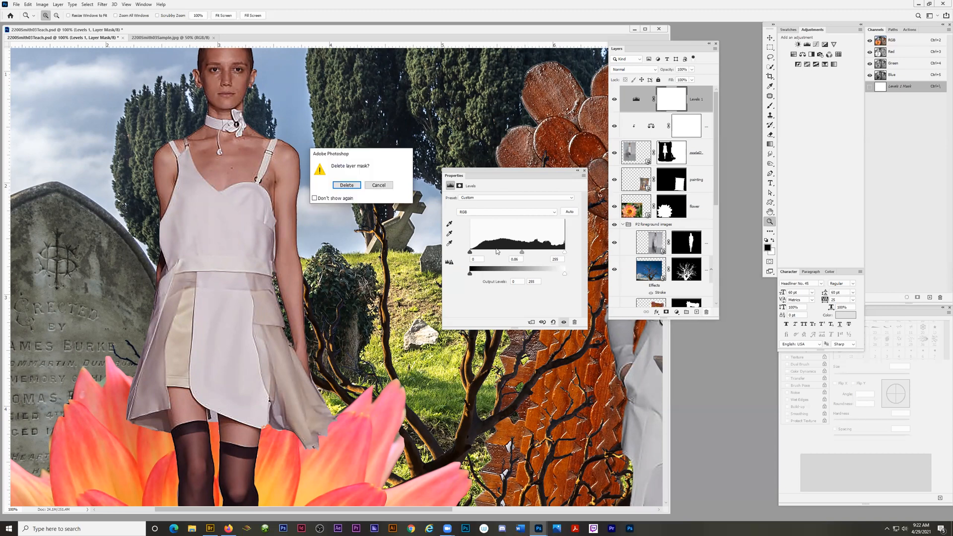
click(347, 186)
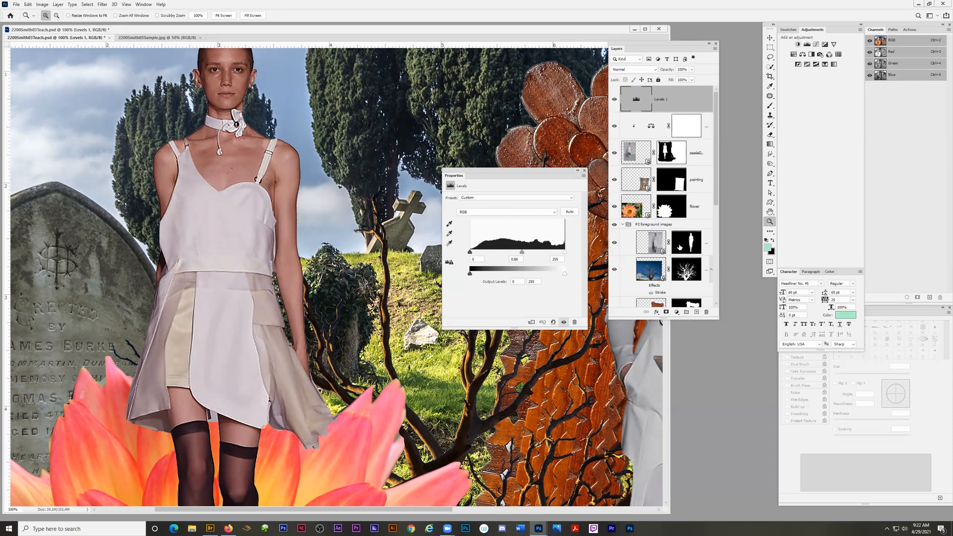
drag(654, 100, 708, 311)
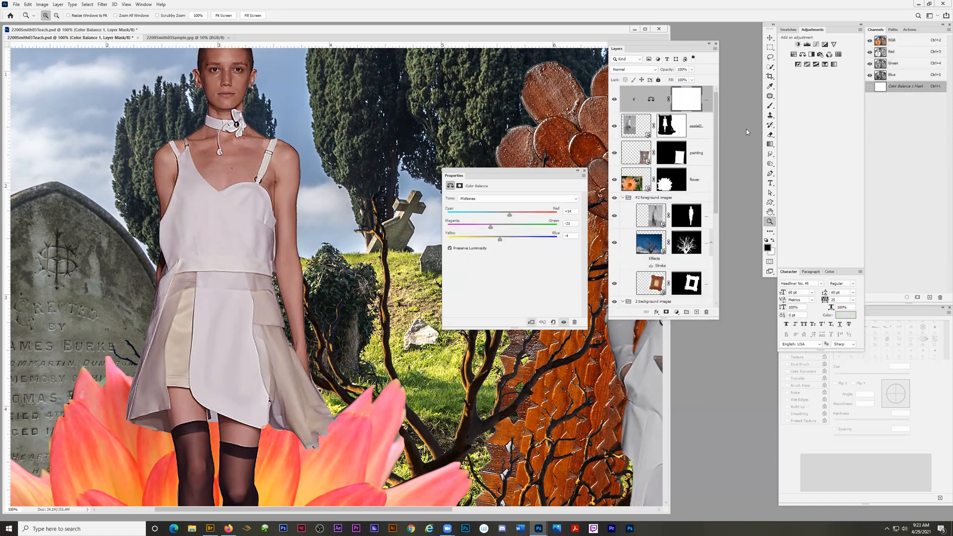
Add a new Levels adjustment above Color Balance 1 with the white input level at about 225 and midtones at 0.82
click(677, 313)
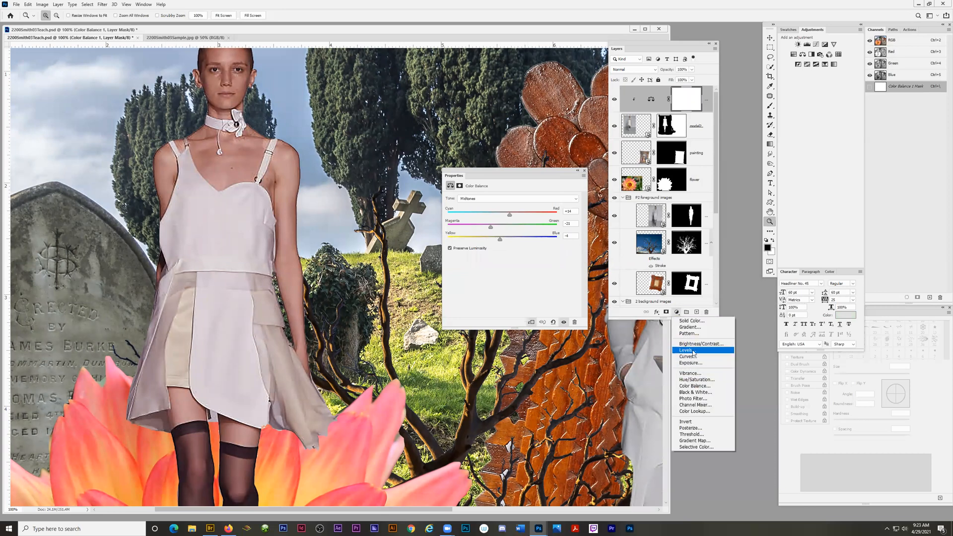
click(694, 353)
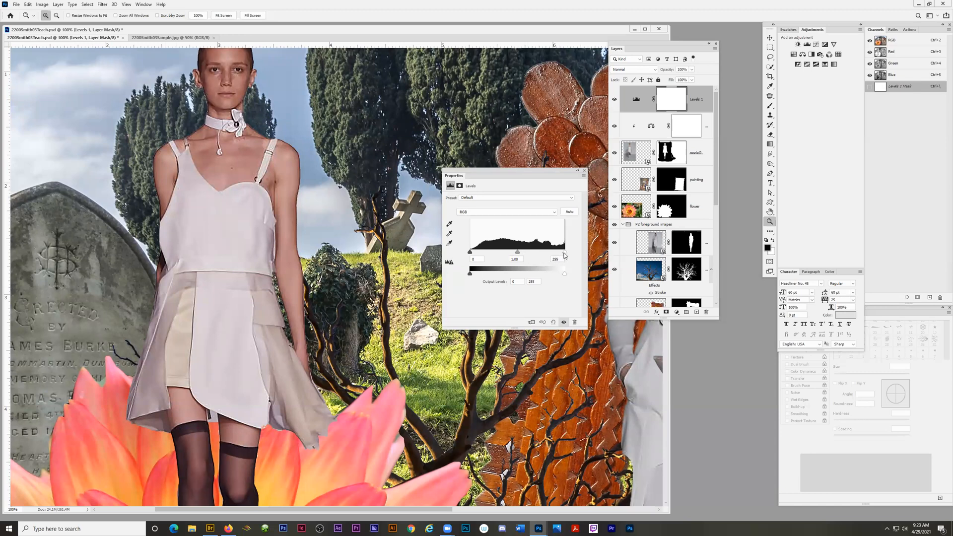
drag(564, 254, 555, 255)
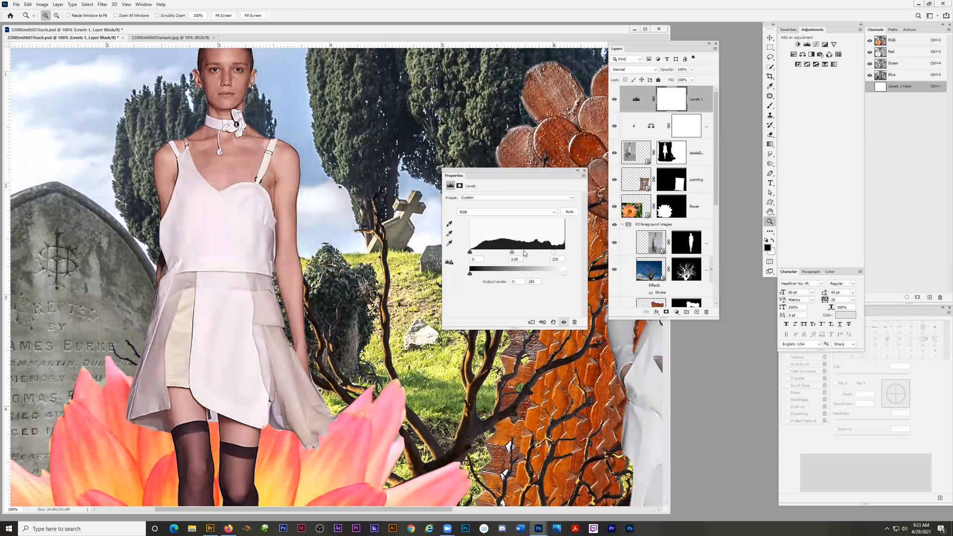
drag(513, 255, 518, 255)
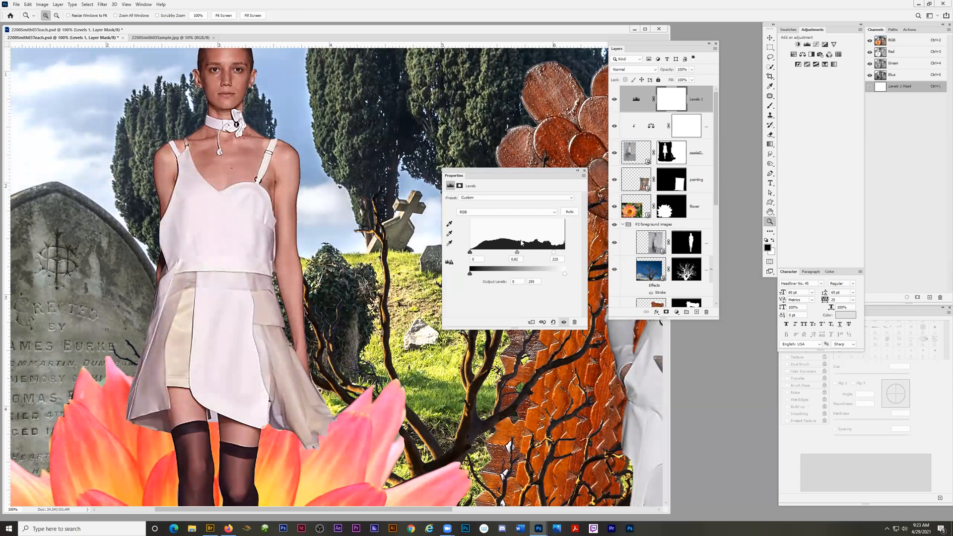
Toggle the Levels 1 visibility to compare the image, and clip the adjustment to the model2 layer with a clipping mask
click(614, 101)
click(615, 102)
click(615, 102)
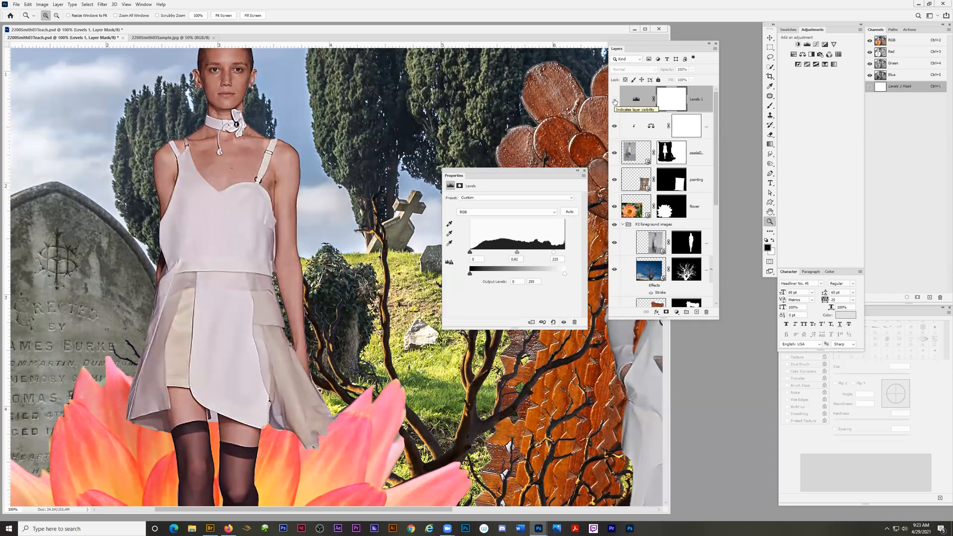
click(614, 102)
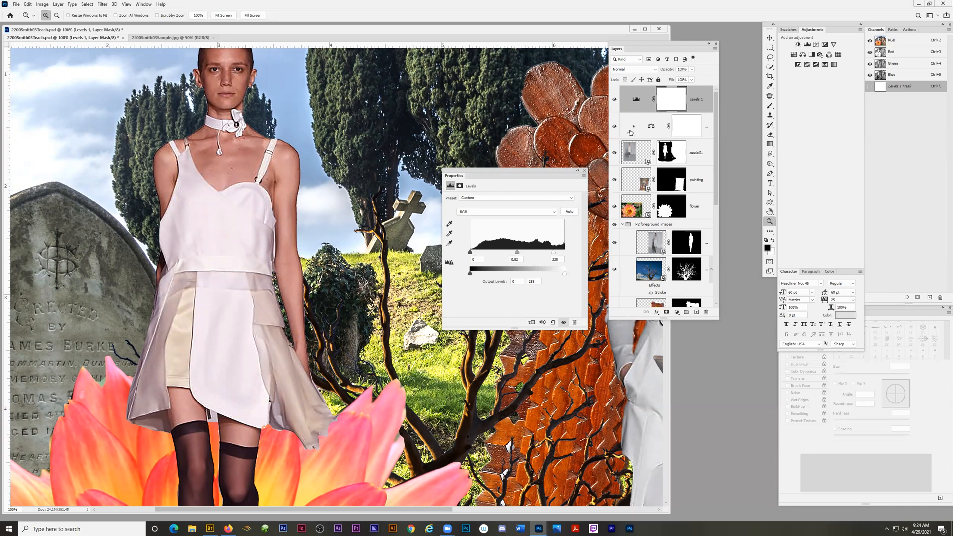
click(715, 49)
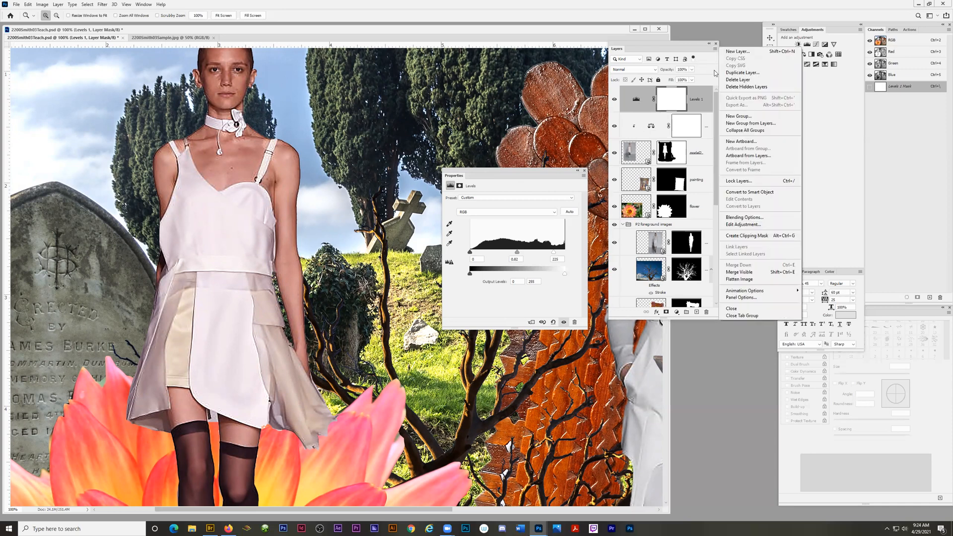
click(739, 237)
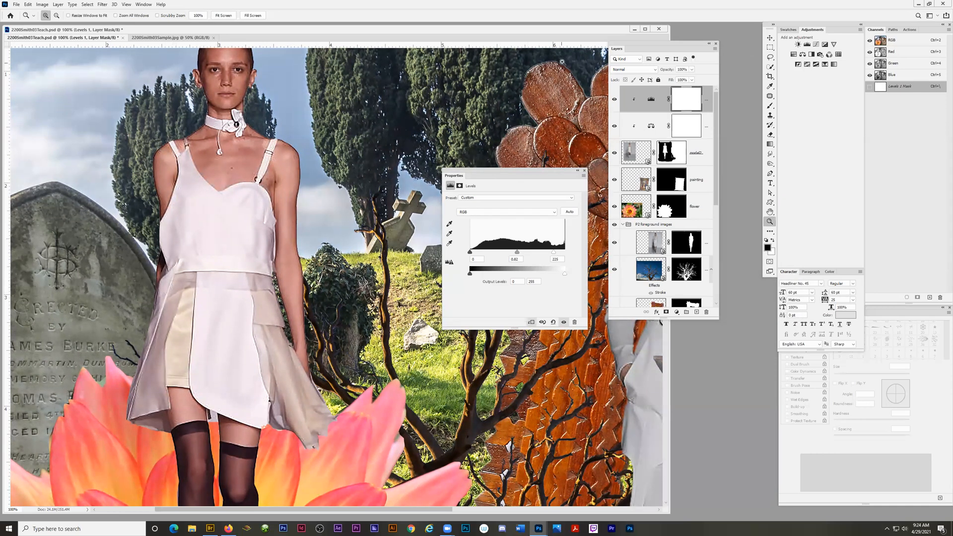
Toggle the Levels 1 visibility to compare model2 with and without the adjustment, both close up and at 50% zoom
click(614, 100)
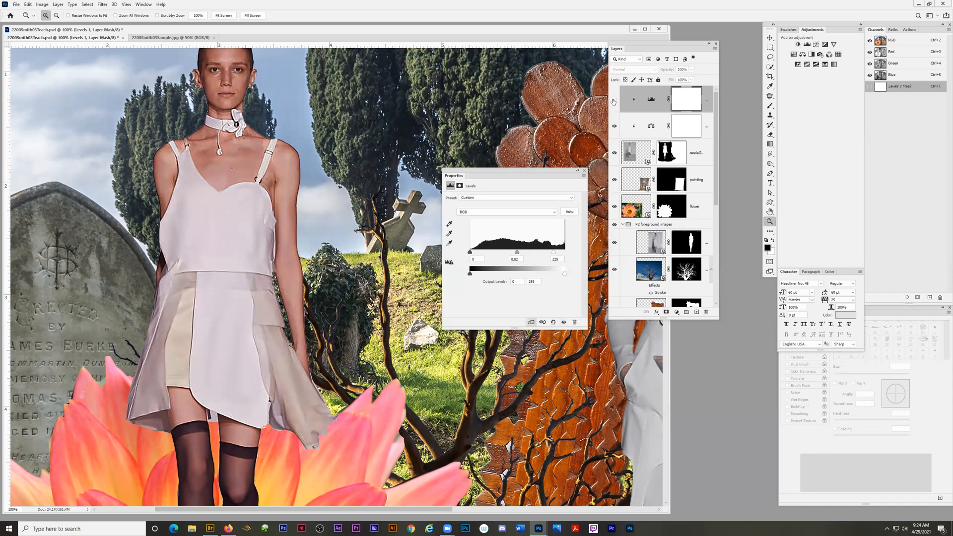
click(614, 100)
click(614, 100)
click(614, 100)
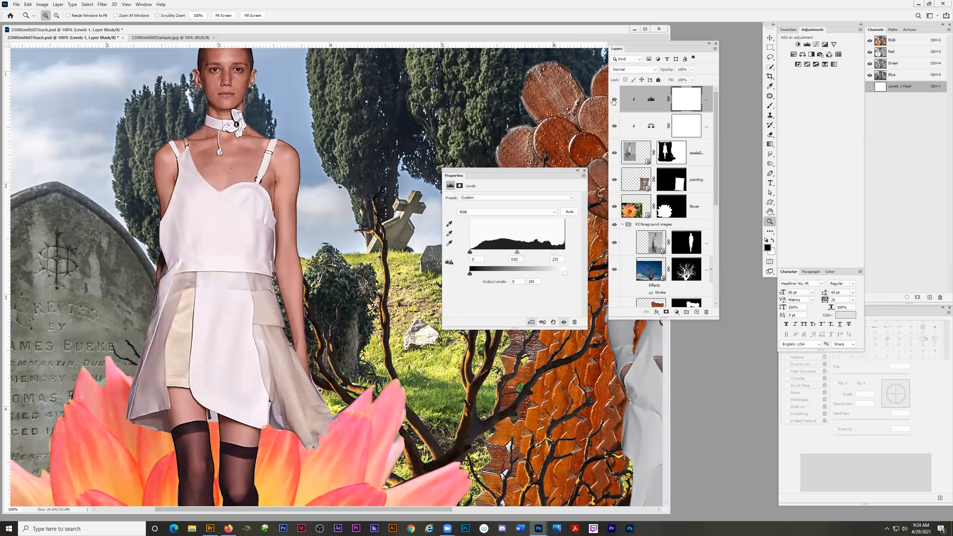
alt+click(228, 288)
alt+click(228, 288)
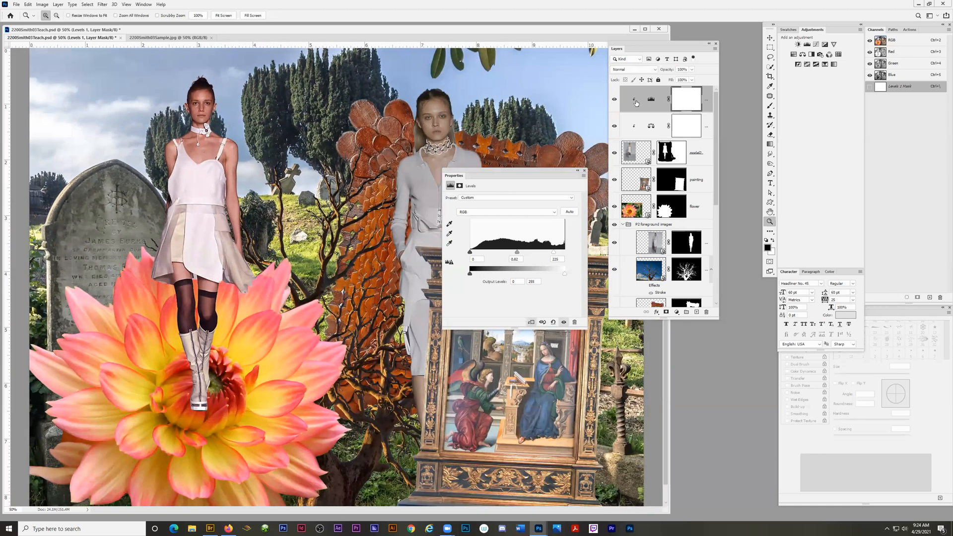
click(614, 100)
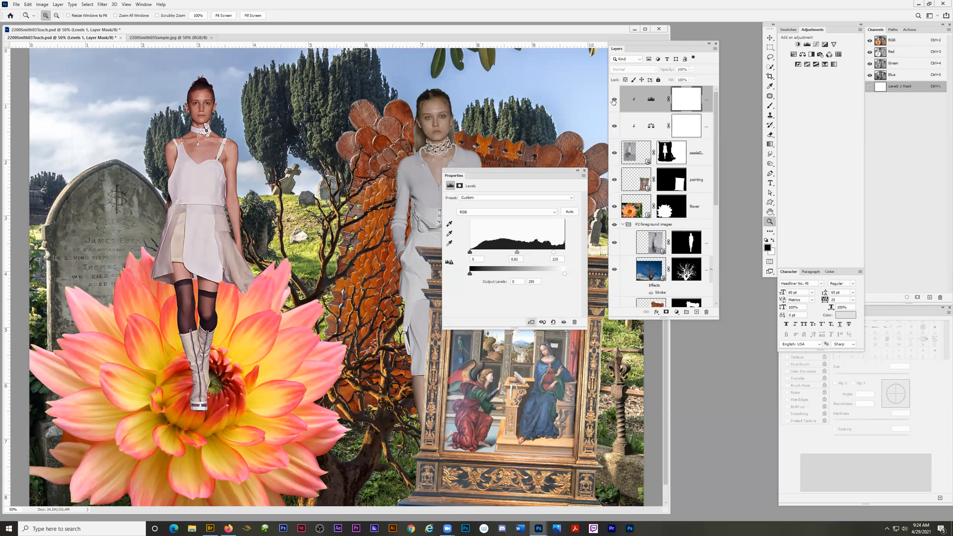
click(614, 100)
click(614, 100)
click(614, 100)
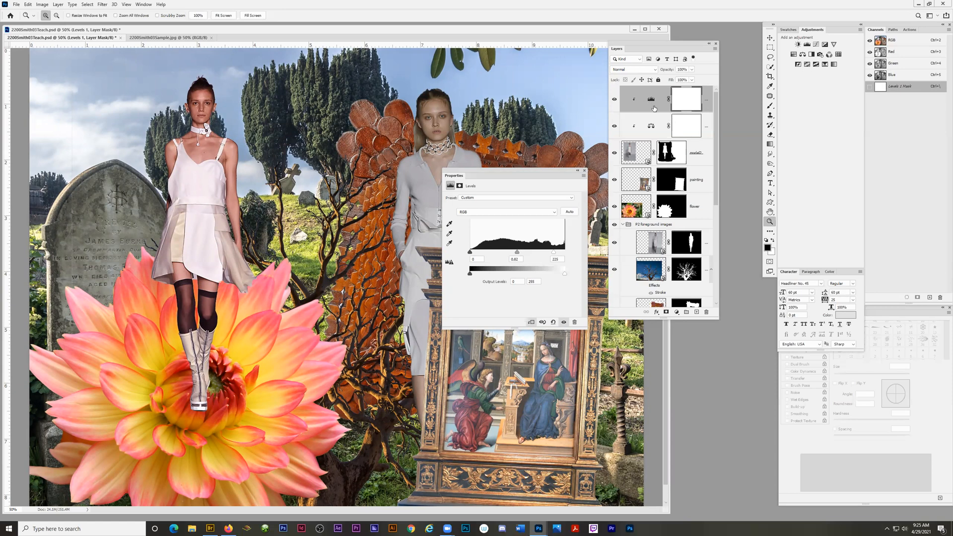
Release the Levels 1 clipping mask, enlarge the layer list, and toggle the adjustment to compare its effect on the whole collage
click(715, 49)
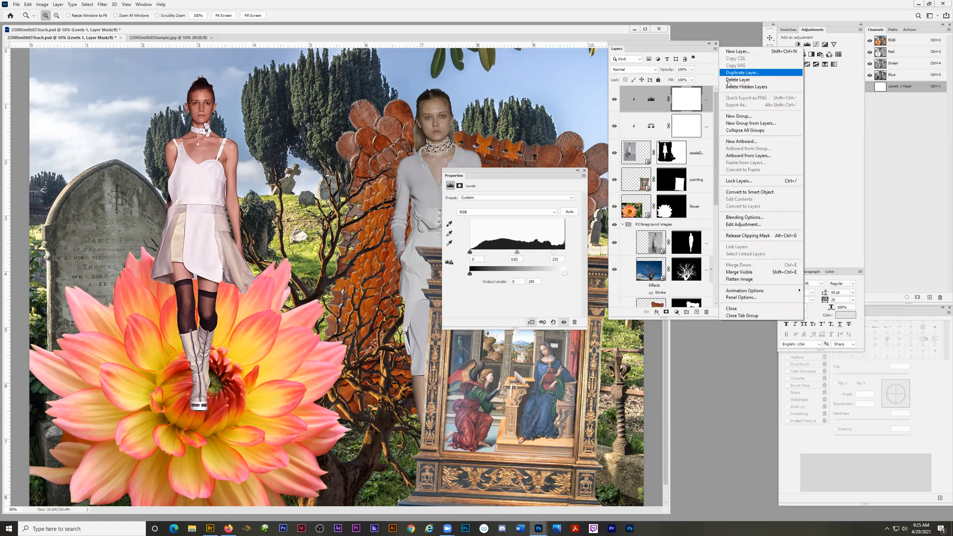
click(766, 236)
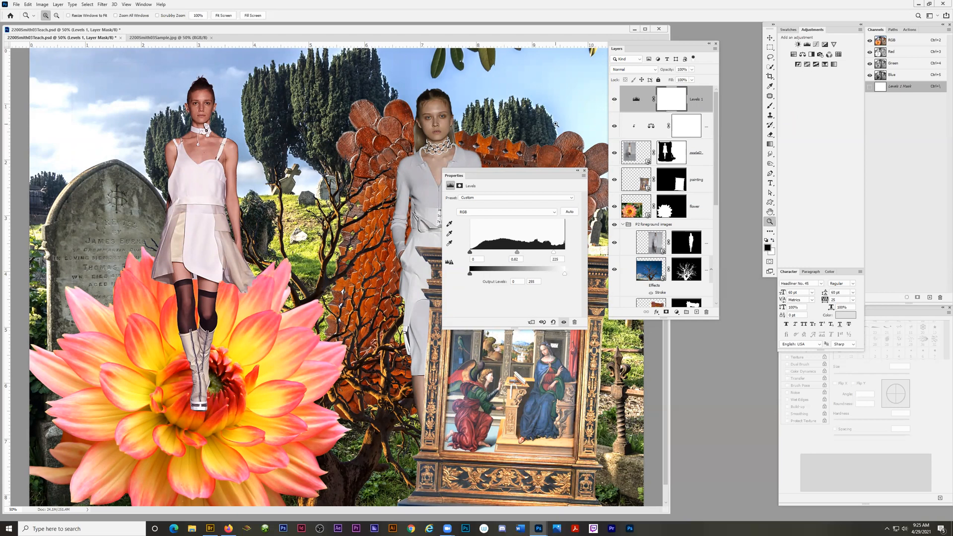
drag(718, 314, 728, 440)
drag(726, 198, 739, 142)
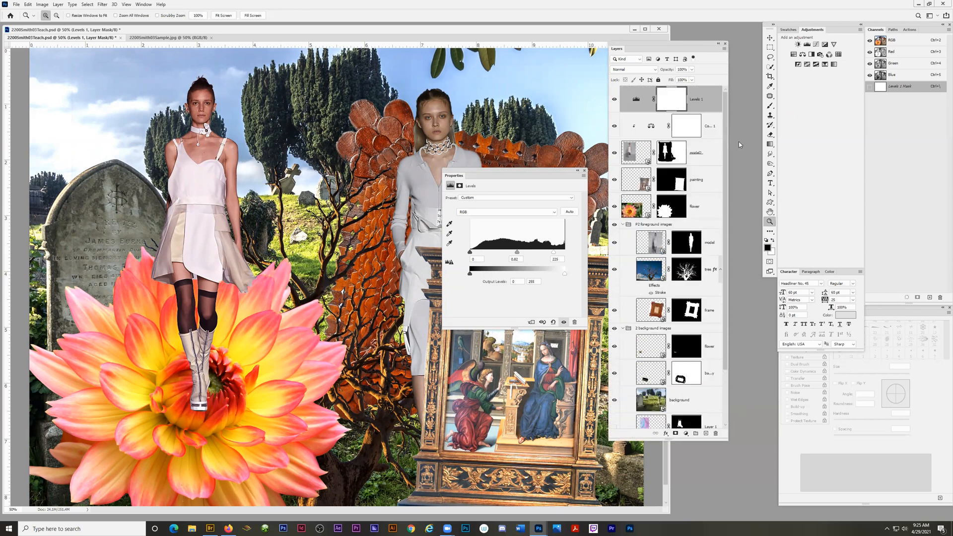
click(615, 101)
click(615, 100)
click(615, 101)
click(615, 100)
Move the Levels 1 adjustment directly above the background layer in the 2 background images group, and toggle its visibility to compare
scroll(724, 348, down, 3)
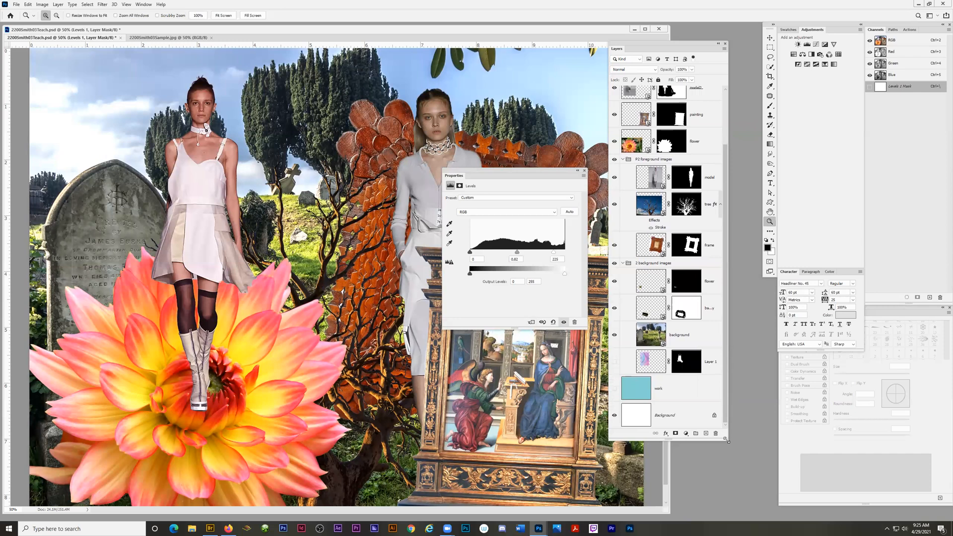
drag(727, 440, 737, 463)
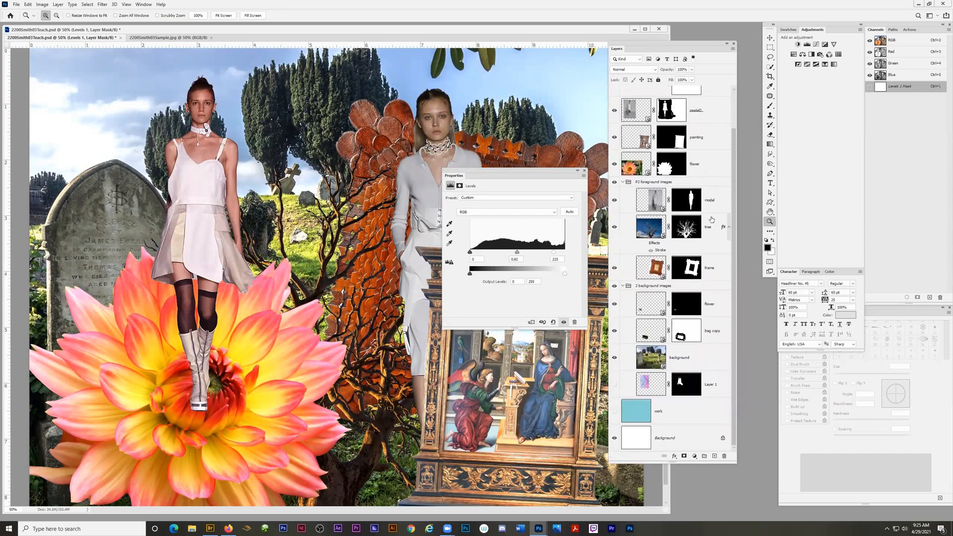
drag(734, 166, 737, 108)
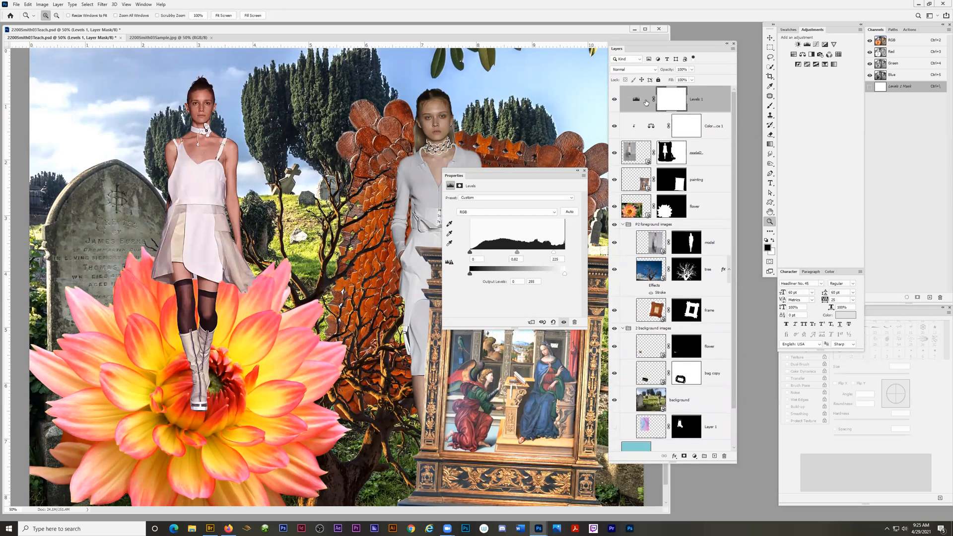
drag(641, 114, 712, 360)
scroll(734, 351, down, 2)
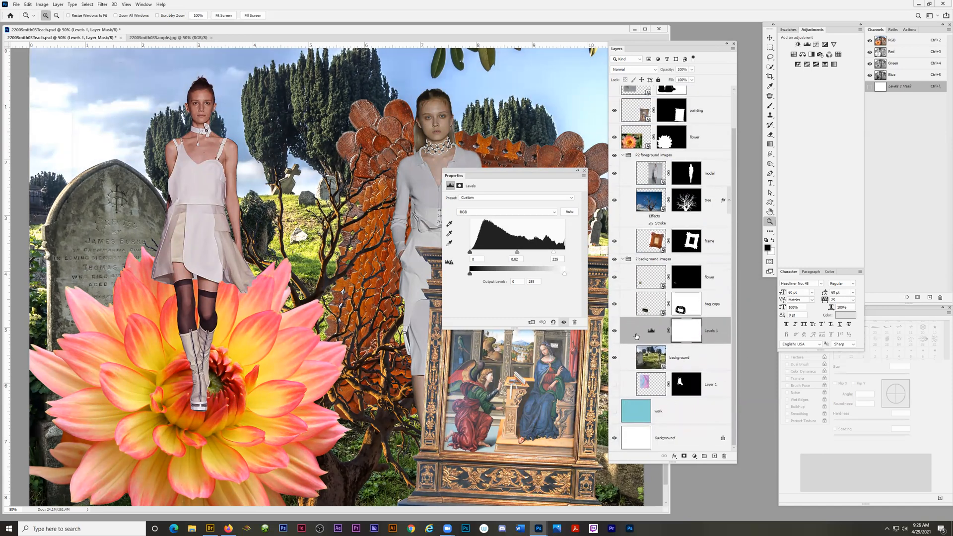
click(614, 332)
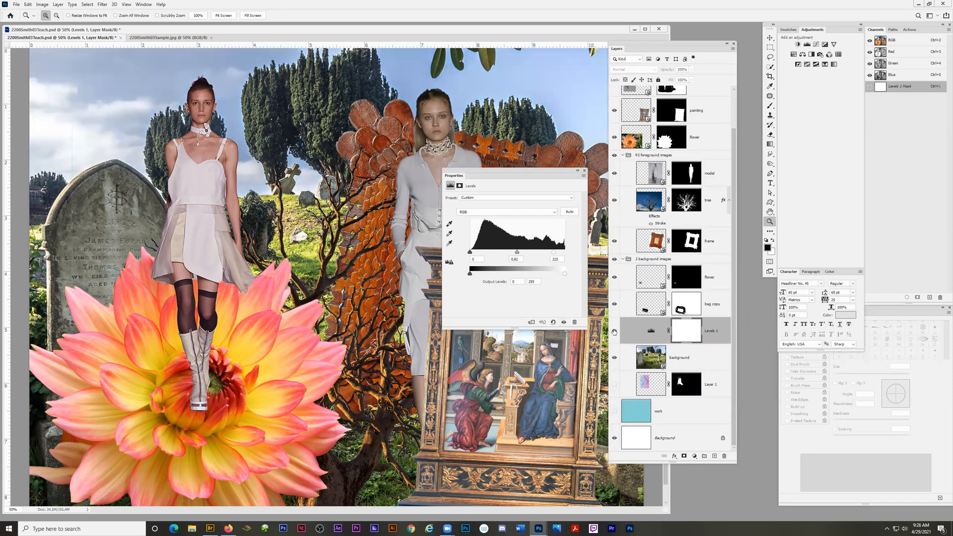
click(614, 331)
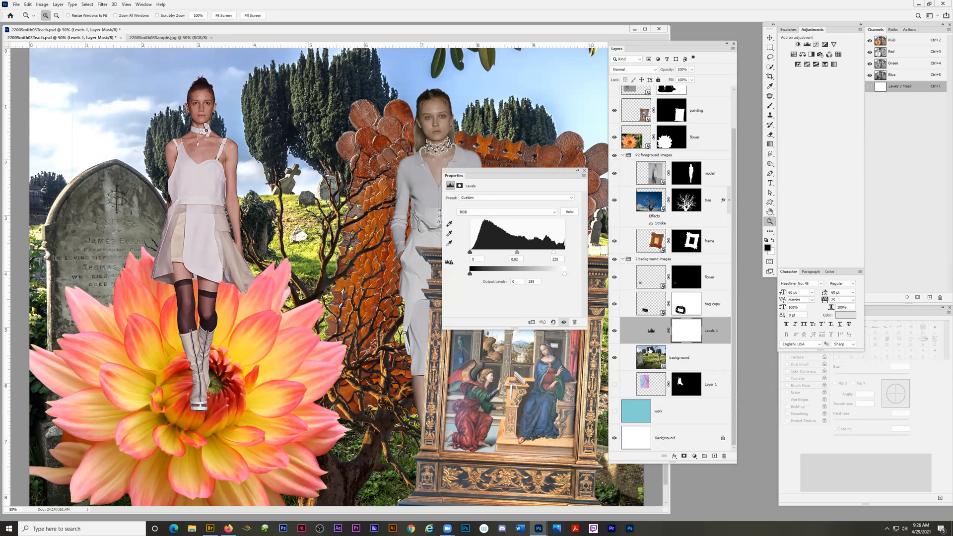
click(614, 331)
click(614, 331)
Clip Levels 1 to the background layer with a clipping mask, and move the adjustment's properties off the image
click(733, 48)
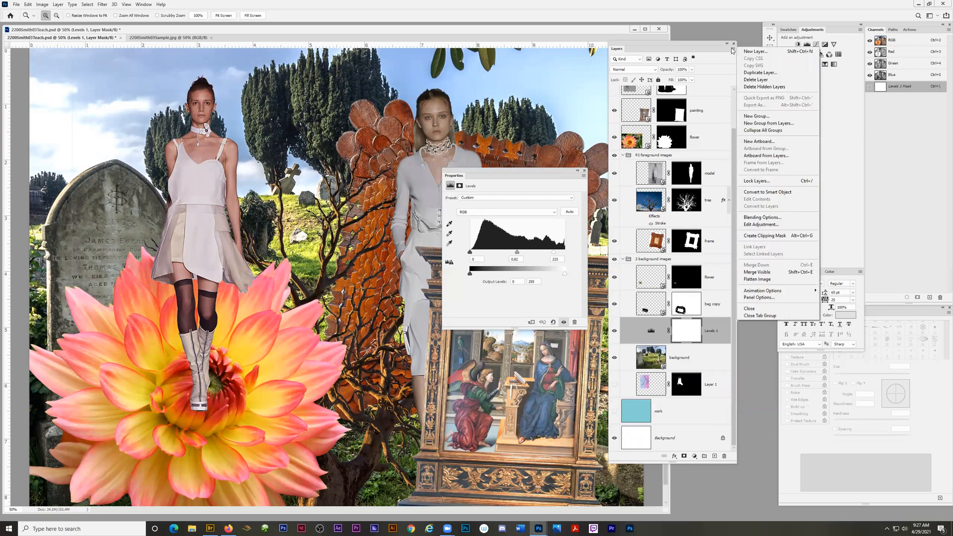
click(764, 236)
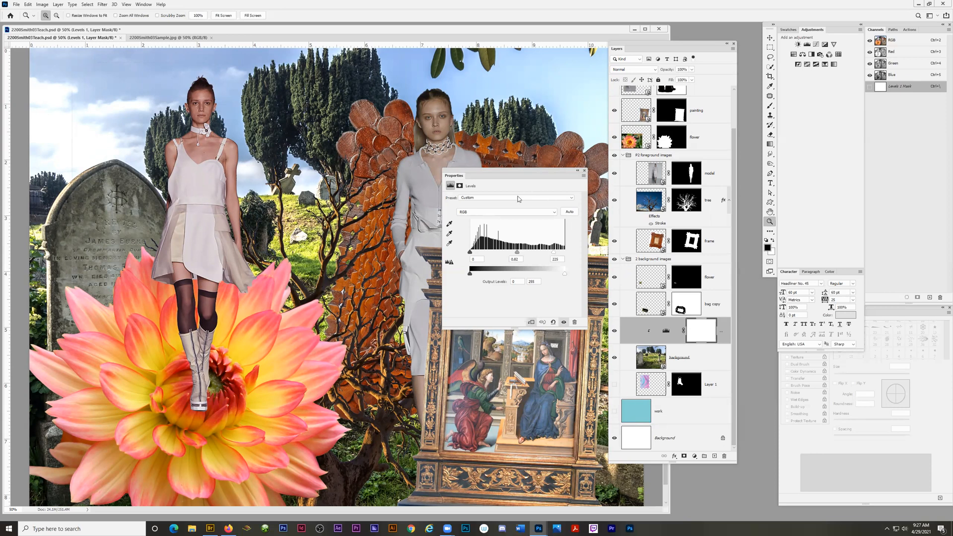
drag(512, 170, 524, 122)
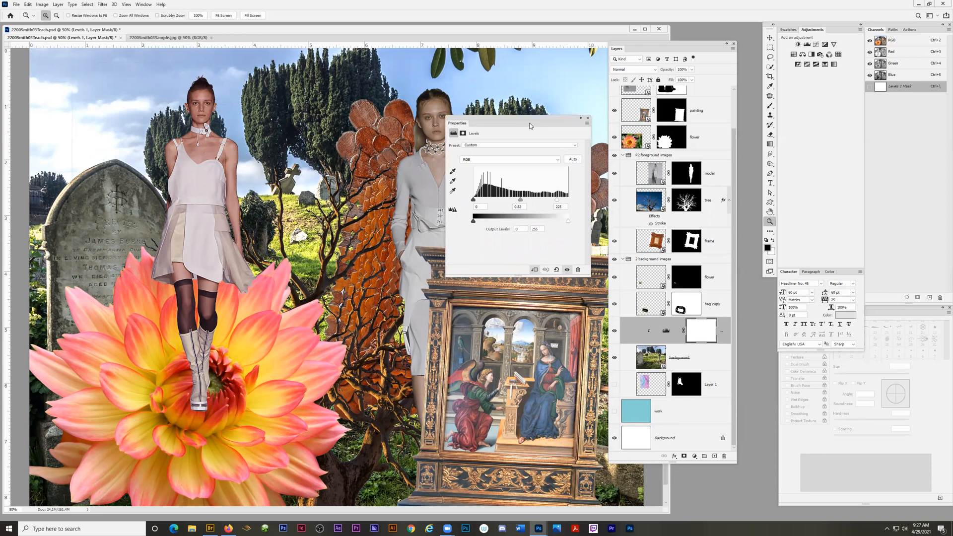
drag(519, 118, 823, 107)
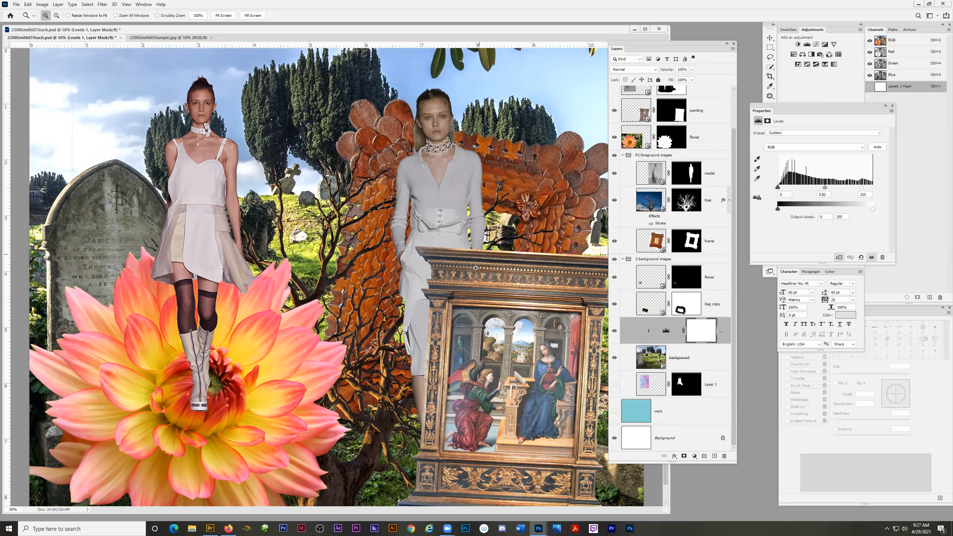
Hide the other image layers so only the graveyard background and its Levels 1 adjustment show, and toggle the adjustment to compare
scroll(734, 158, up, 2)
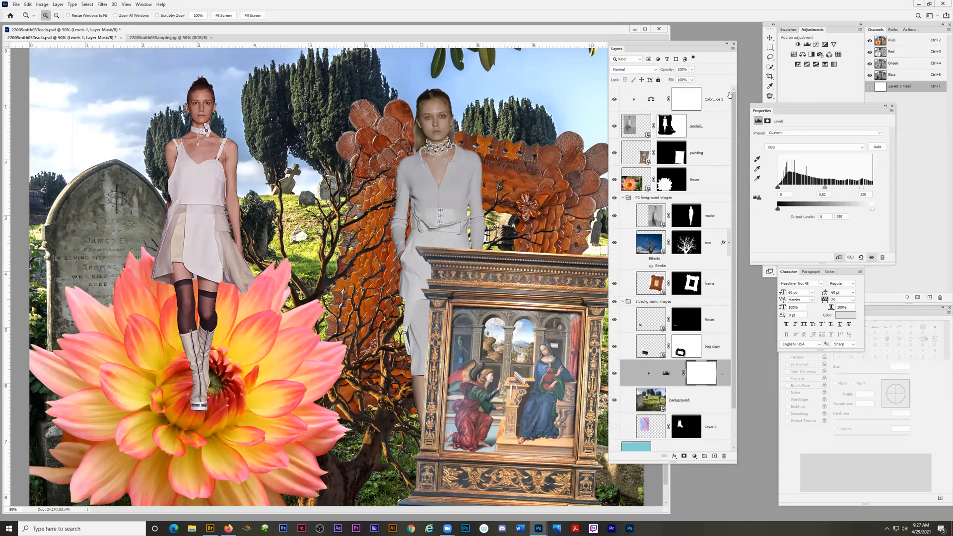
drag(614, 111, 614, 322)
scroll(618, 357, down, 2)
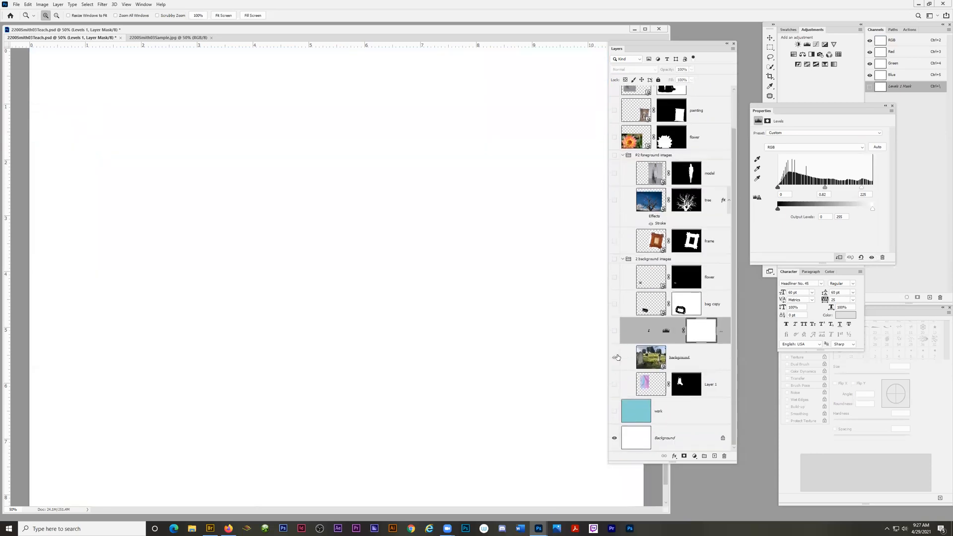
click(614, 331)
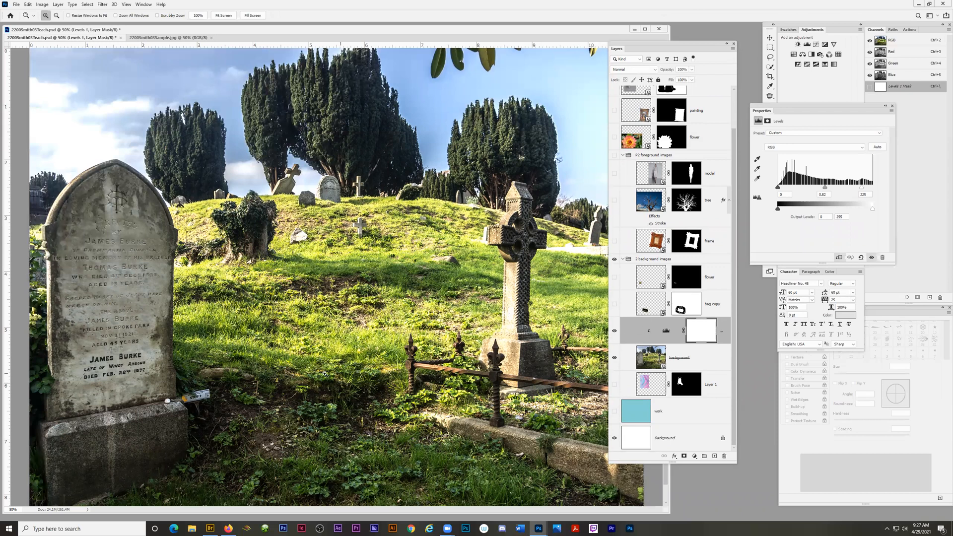
scroll(195, 318, down, 1)
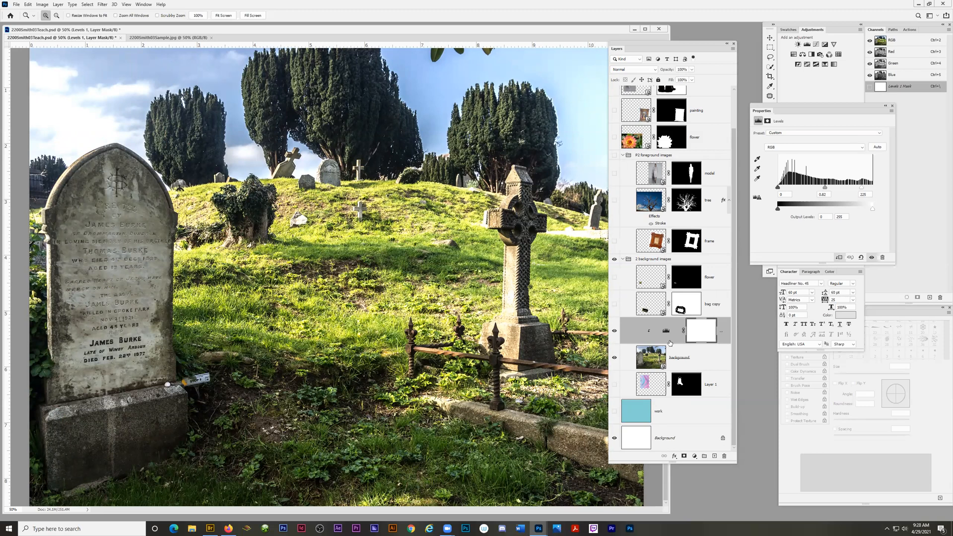
click(615, 331)
click(615, 331)
Set up the Brush tool with black and a hard tip of about 35 px for masking Levels 1 on the gravestones
click(291, 160)
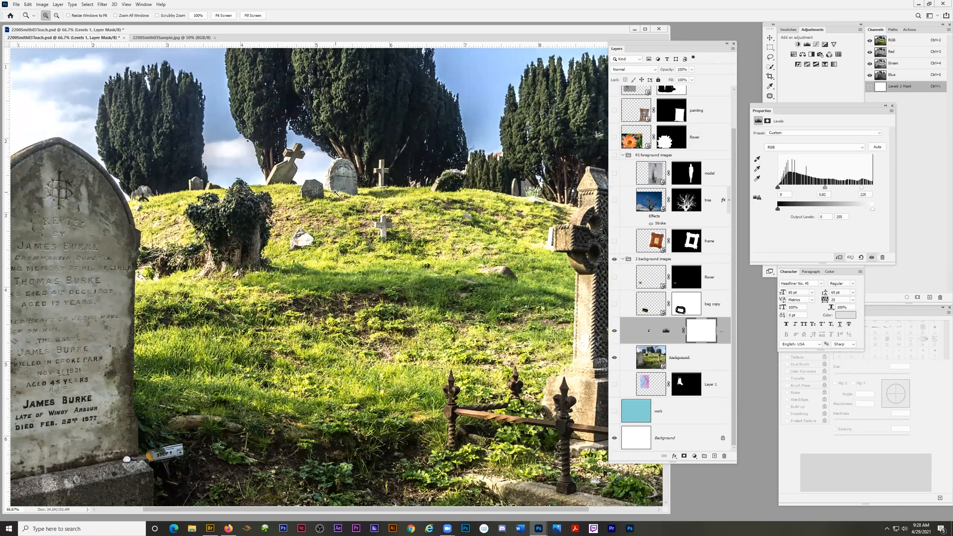
click(338, 170)
click(341, 176)
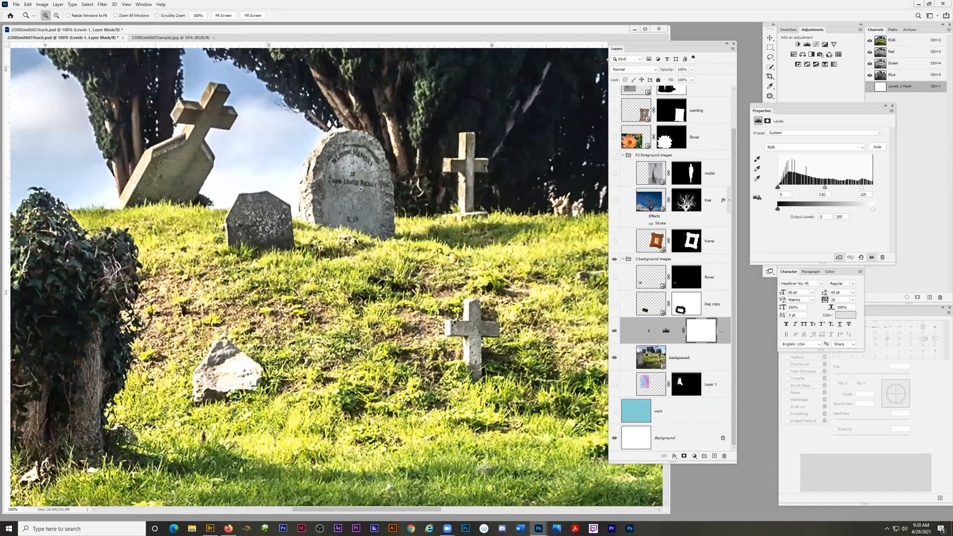
click(341, 176)
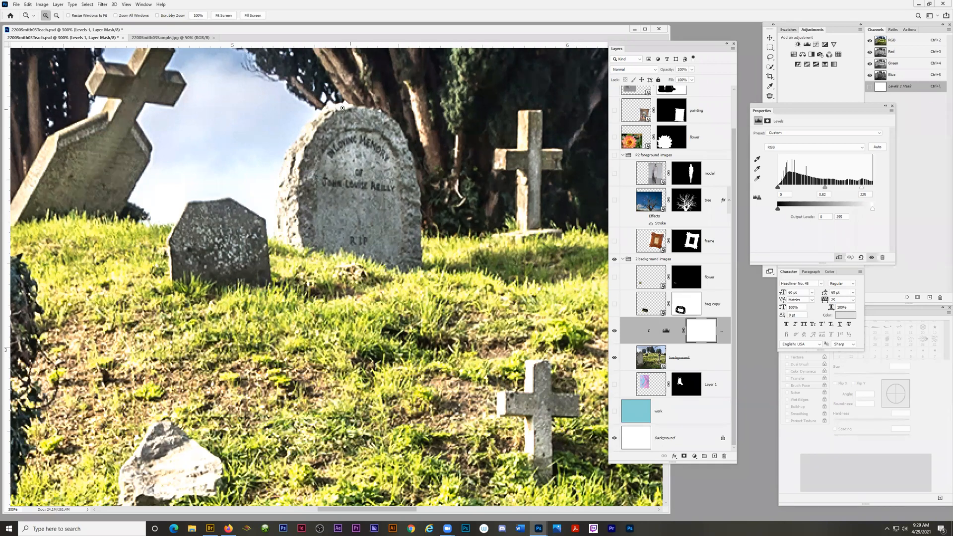
scroll(293, 199, up, 1)
scroll(294, 198, up, 4)
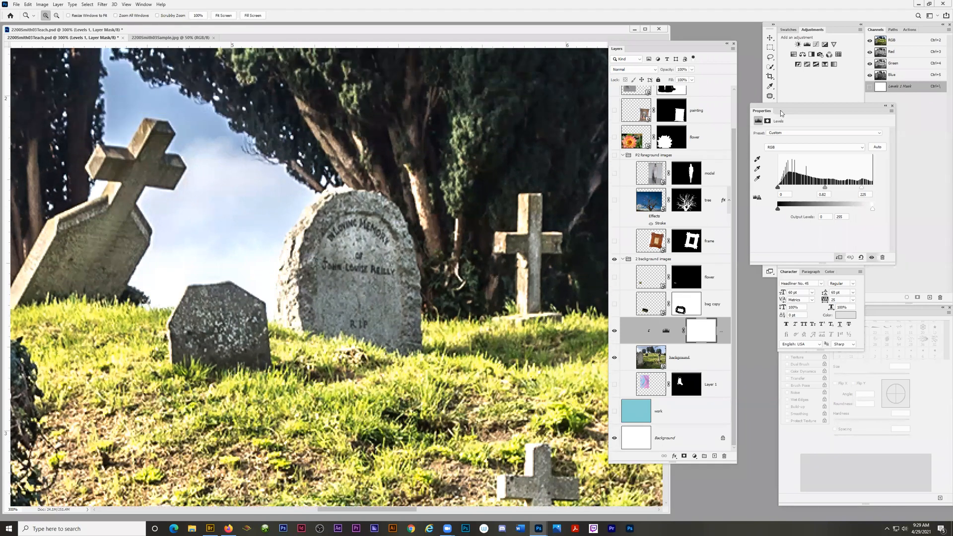
drag(781, 110, 825, 96)
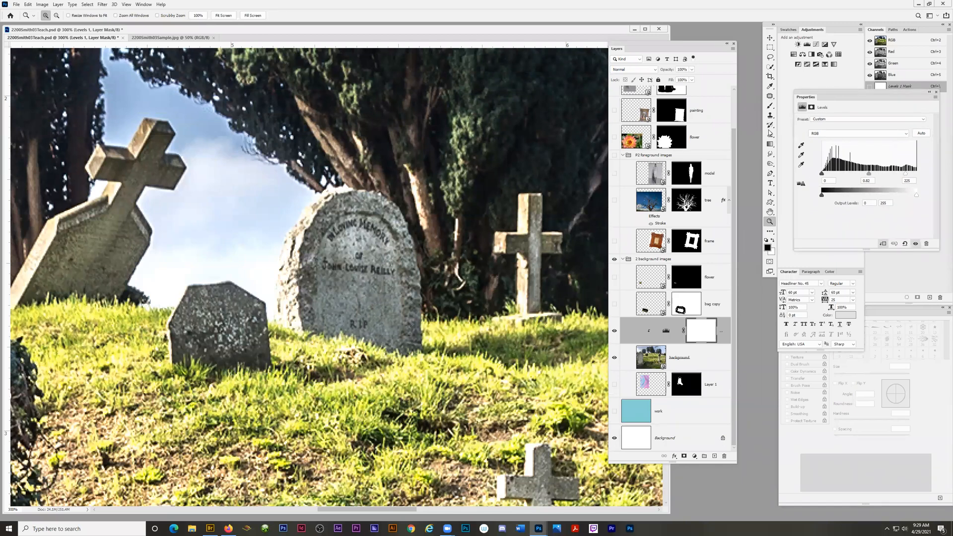
click(771, 105)
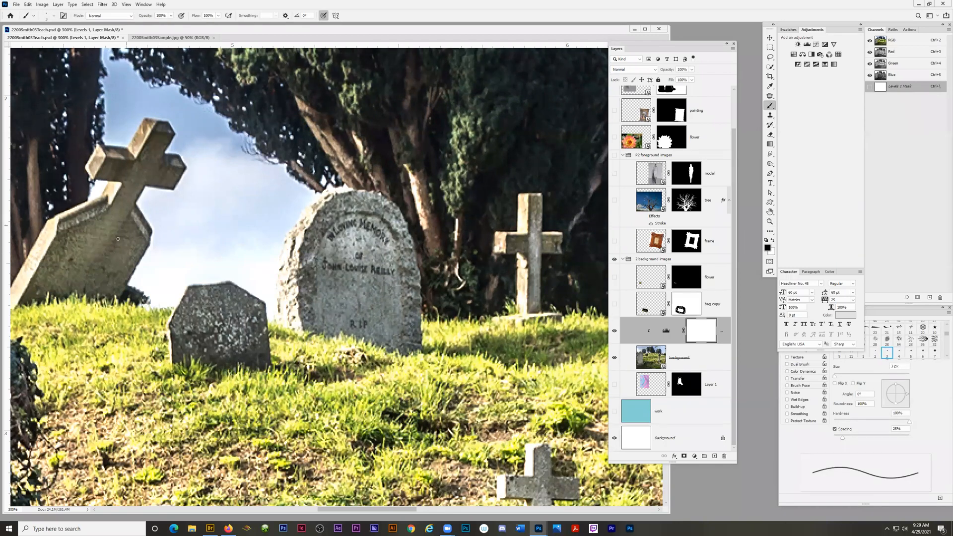
key(bracketright)
key(bracketright)
key(bracketright)
key(bracketright)
key(bracketright)
key(bracketright)
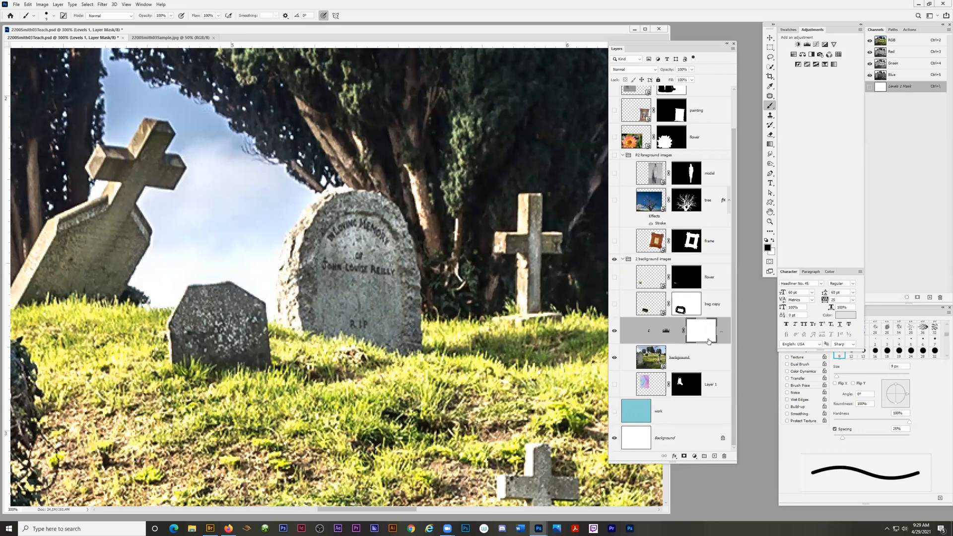
key(bracketright)
key(bracketright)
key(bracketright)
key(bracketright)
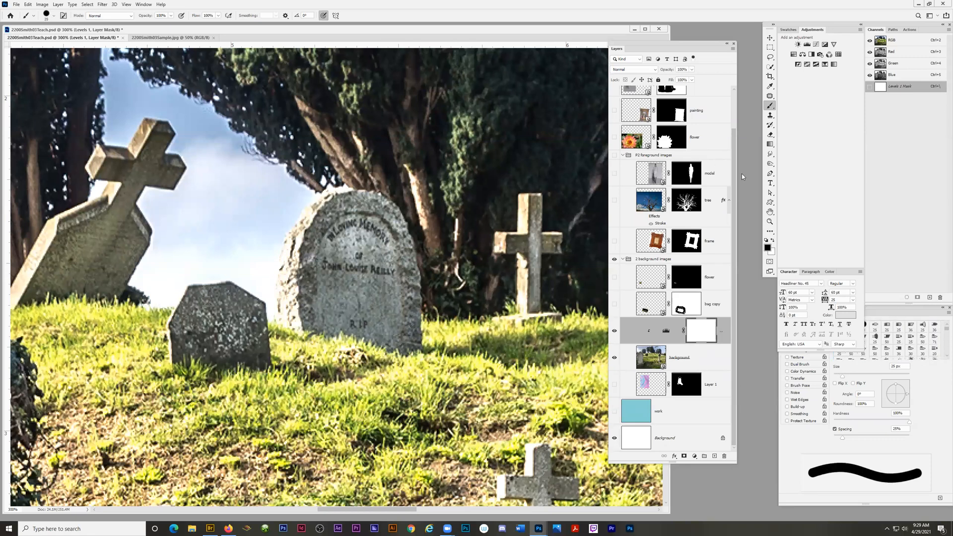
key(bracketright)
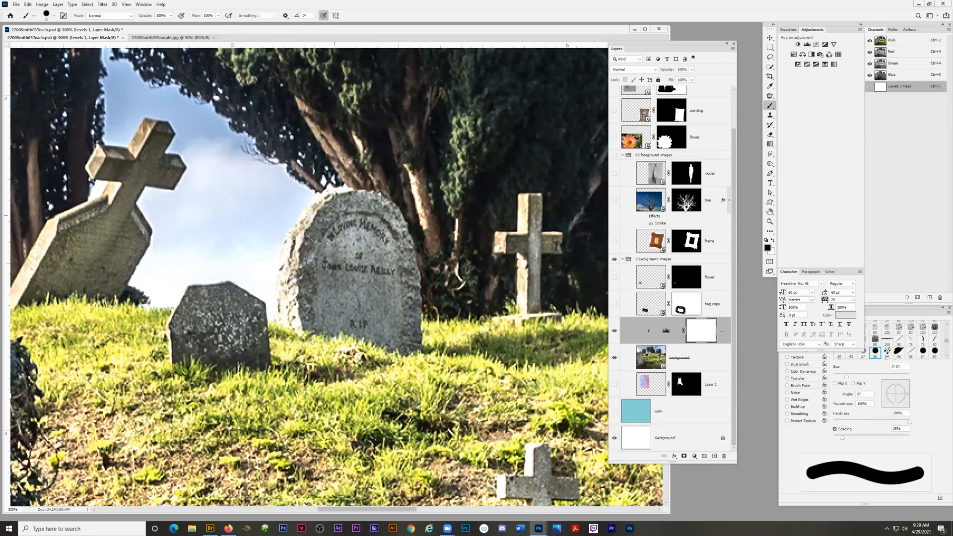
Paint black on the Levels 1 mask over the large rounded gravestone and the upright cross beside it, adjusting the brush size
mouse_move(298, 265)
mouse_down()
mouse_move(297, 314)
mouse_move(402, 336)
mouse_move(403, 267)
mouse_move(385, 221)
mouse_move(366, 207)
mouse_move(335, 212)
mouse_move(312, 266)
mouse_up()
key(bracketleft)
key(bracketleft)
key(bracketleft)
key(bracketleft)
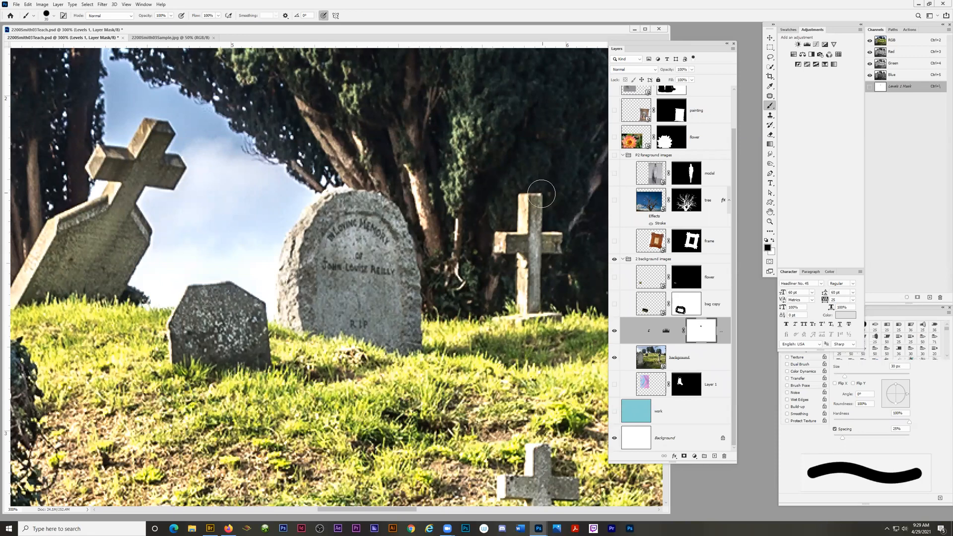
key(bracketright)
mouse_move(533, 203)
mouse_down()
mouse_move(529, 316)
mouse_move(557, 242)
mouse_move(505, 243)
mouse_move(539, 293)
mouse_up()
key(bracketleft)
key(bracketleft)
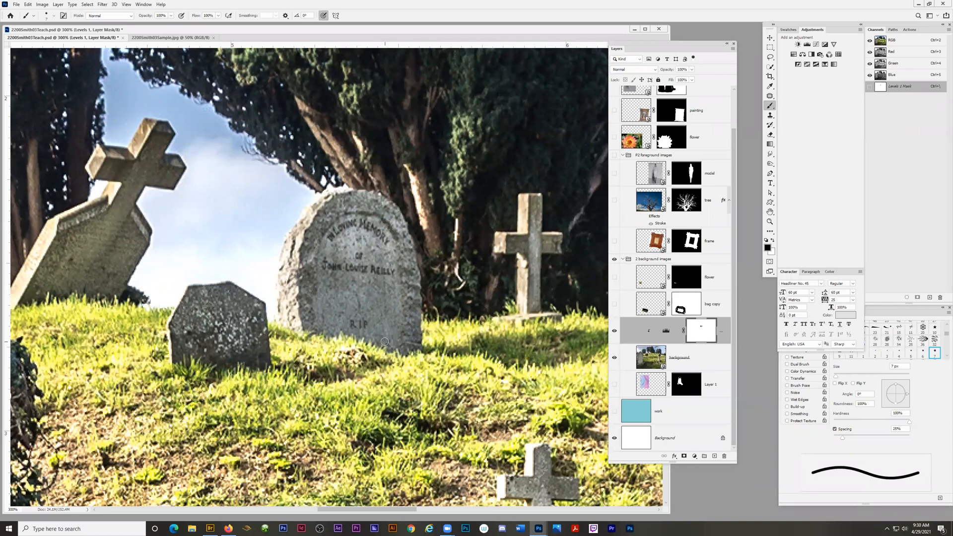
Toggle the Levels 1 visibility to check which gravestones the masked adjustment still affects
click(614, 333)
click(614, 333)
click(614, 333)
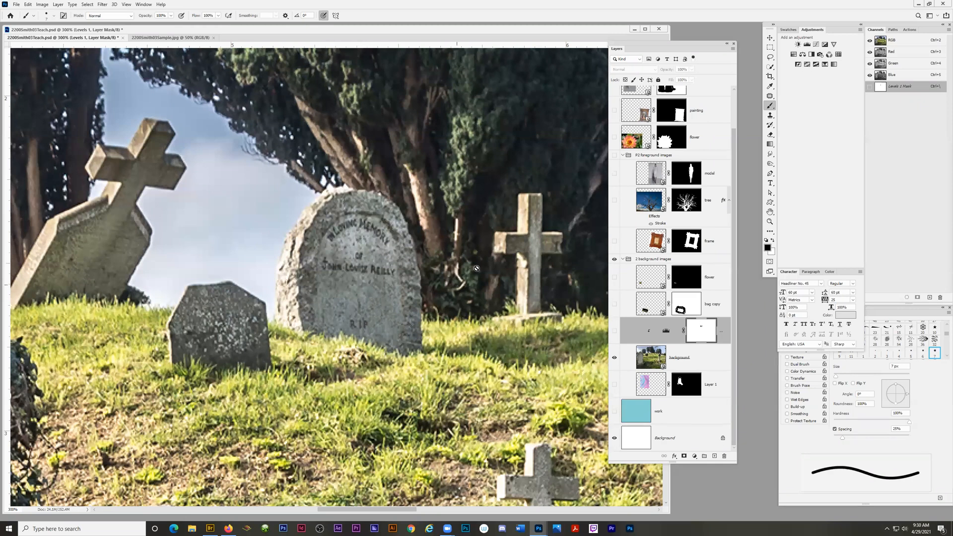
click(614, 333)
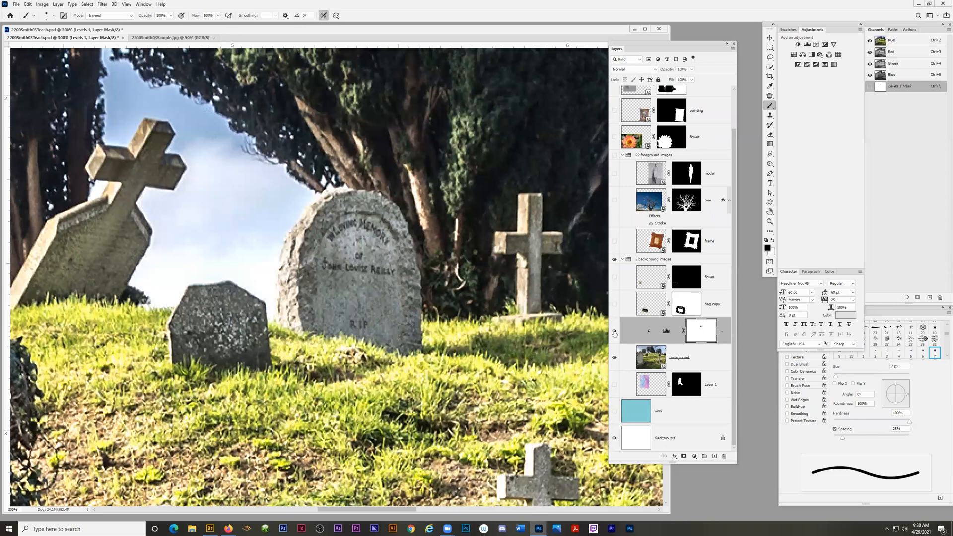
Compare the background graveyard with the masked Levels 1 adjustment hidden and shown
click(615, 333)
click(615, 333)
click(614, 333)
click(615, 333)
click(770, 222)
alt+click(287, 357)
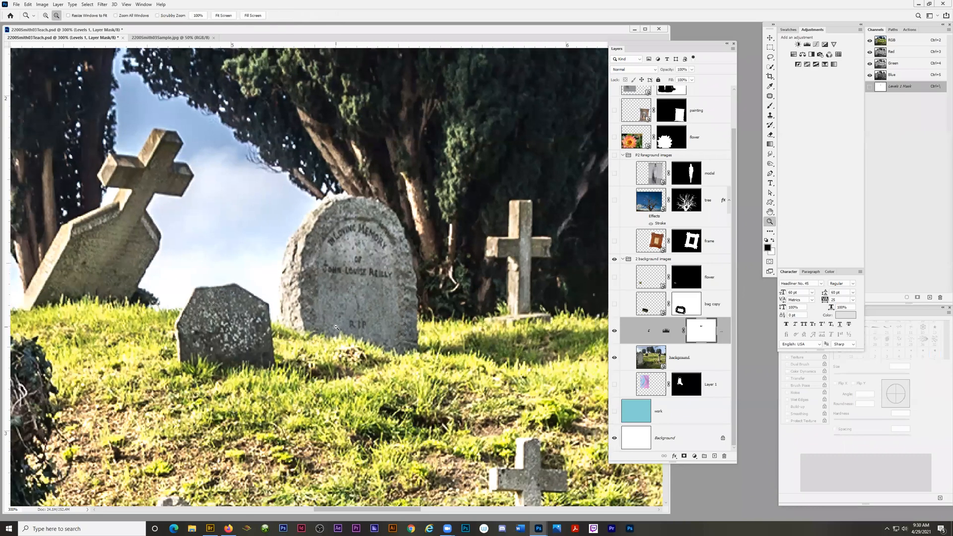
alt+click(287, 357)
alt+click(287, 357)
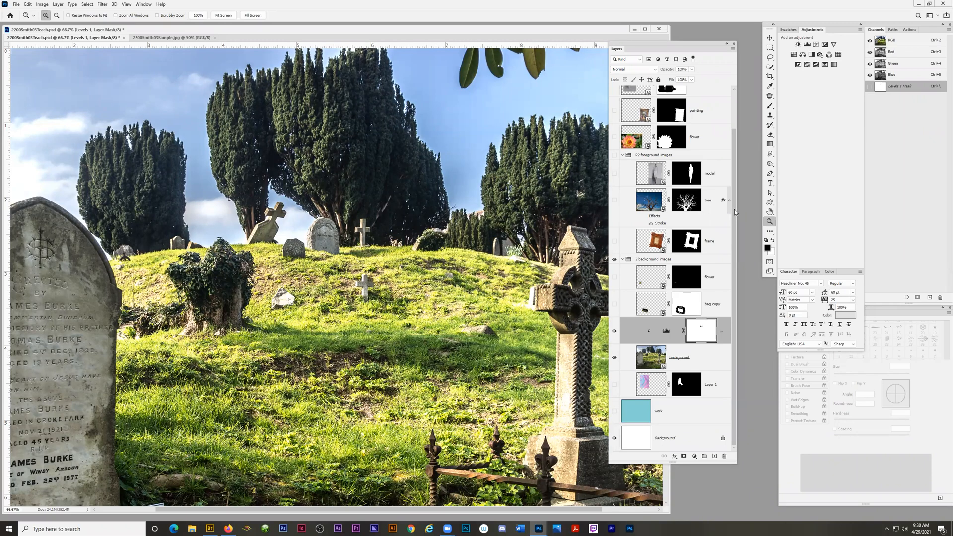
Show the model2 layer and make the mask of its clipped Color Balance 1 adjustment active
drag(734, 210, 735, 80)
click(614, 126)
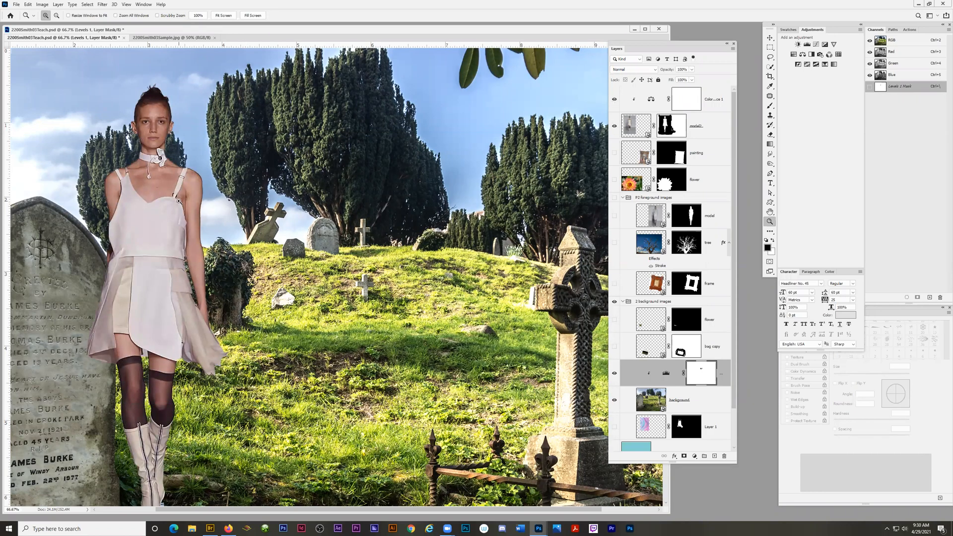
click(139, 382)
click(141, 390)
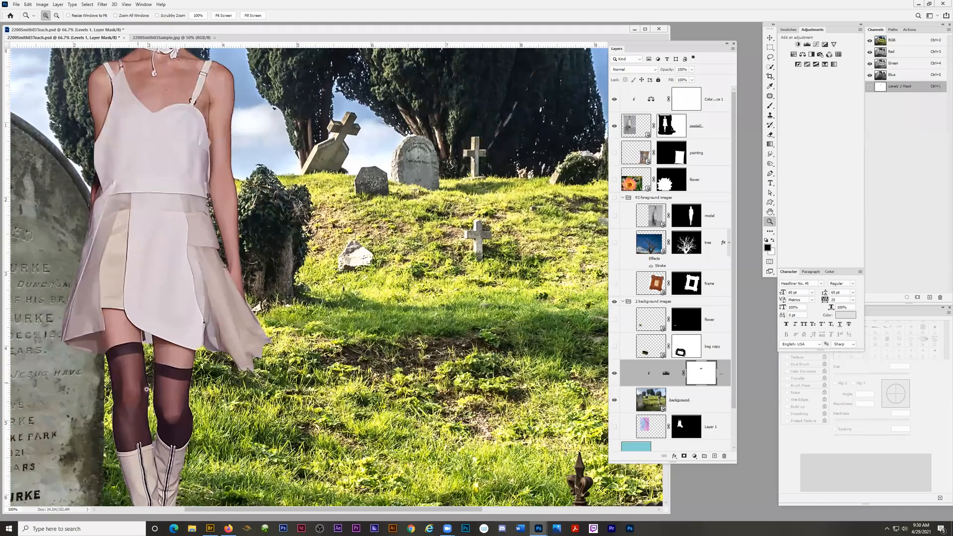
click(164, 394)
scroll(165, 395, down, 2)
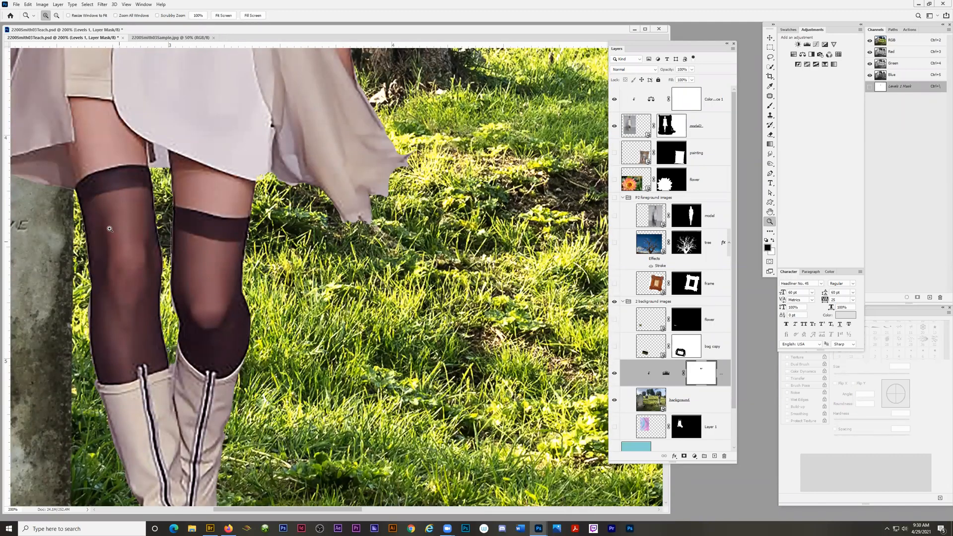
click(689, 109)
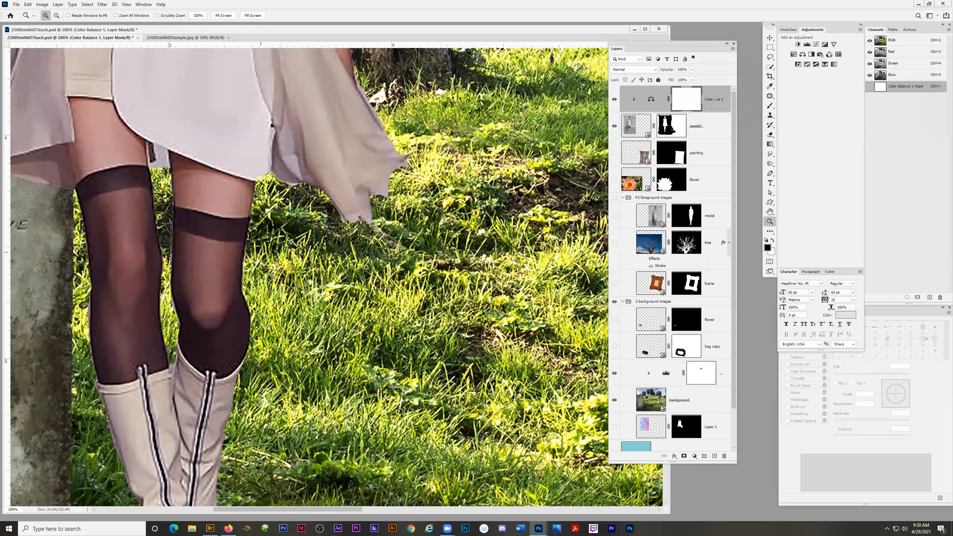
Paint black on the Color Balance 1 mask over both of model2's stockings, using a hard brush of about 45 px reduced to 20 px
click(771, 106)
key(bracketright)
key(bracketright)
key(bracketright)
key(bracketright)
key(bracketright)
key(bracketright)
key(bracketright)
key(bracketright)
key(bracketright)
key(bracketright)
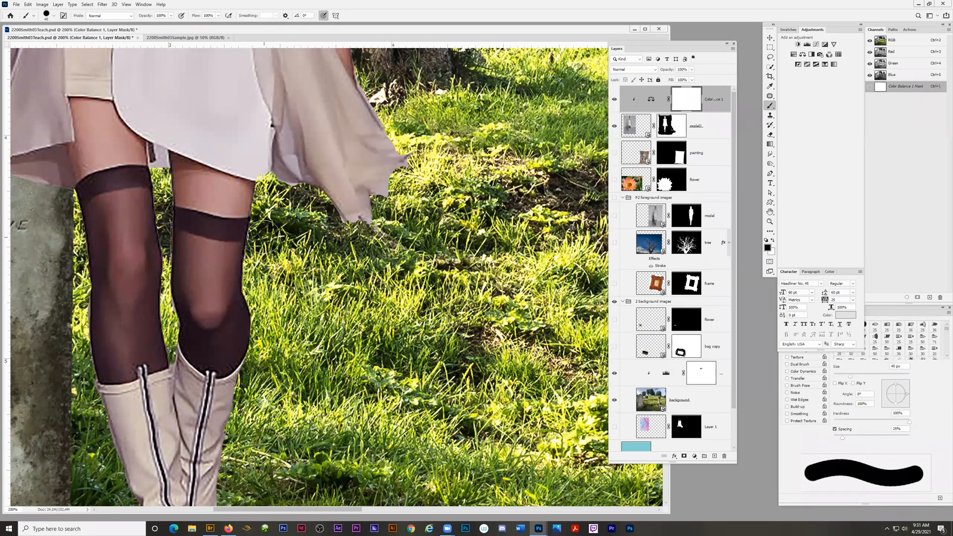
mouse_move(237, 236)
mouse_down()
mouse_move(162, 220)
mouse_move(141, 185)
mouse_move(85, 199)
mouse_move(79, 222)
mouse_move(120, 206)
mouse_move(90, 246)
mouse_move(155, 238)
mouse_move(203, 262)
mouse_move(253, 256)
mouse_move(96, 255)
mouse_move(51, 290)
mouse_move(194, 278)
mouse_move(245, 294)
mouse_move(91, 289)
mouse_move(193, 302)
mouse_move(226, 322)
mouse_move(189, 311)
mouse_move(202, 350)
mouse_move(220, 357)
mouse_move(235, 328)
mouse_move(225, 312)
mouse_move(94, 329)
mouse_move(95, 340)
mouse_move(115, 328)
mouse_move(103, 349)
mouse_move(130, 343)
mouse_move(92, 351)
mouse_move(103, 363)
mouse_move(96, 371)
mouse_move(129, 373)
mouse_move(137, 356)
mouse_move(158, 364)
mouse_move(150, 339)
mouse_move(117, 343)
mouse_up()
key(bracketleft)
key(bracketleft)
key(bracketleft)
key(bracketleft)
key(bracketleft)
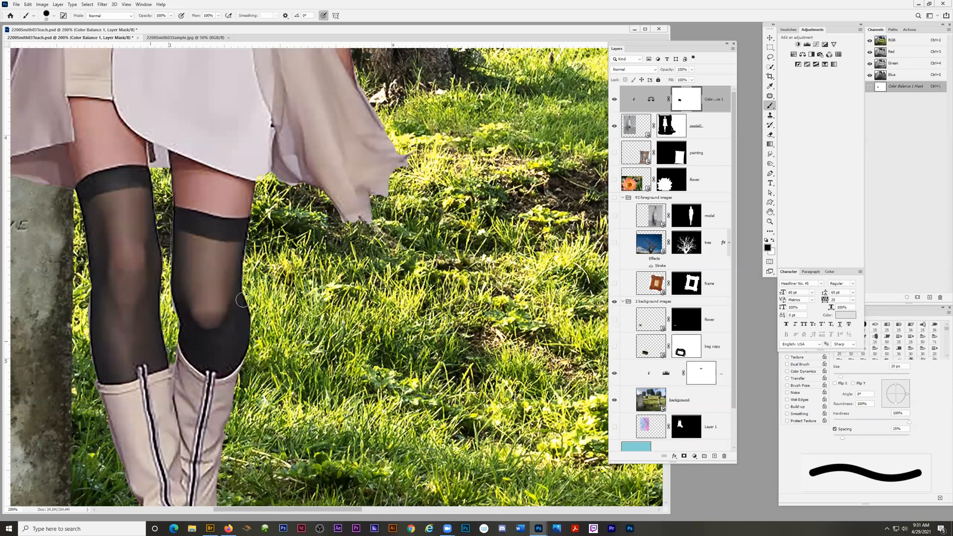
Toggle Color Balance 1 to compare the whole figure of model2 with and without the adjustment
key(z)
click(131, 304)
click(131, 304)
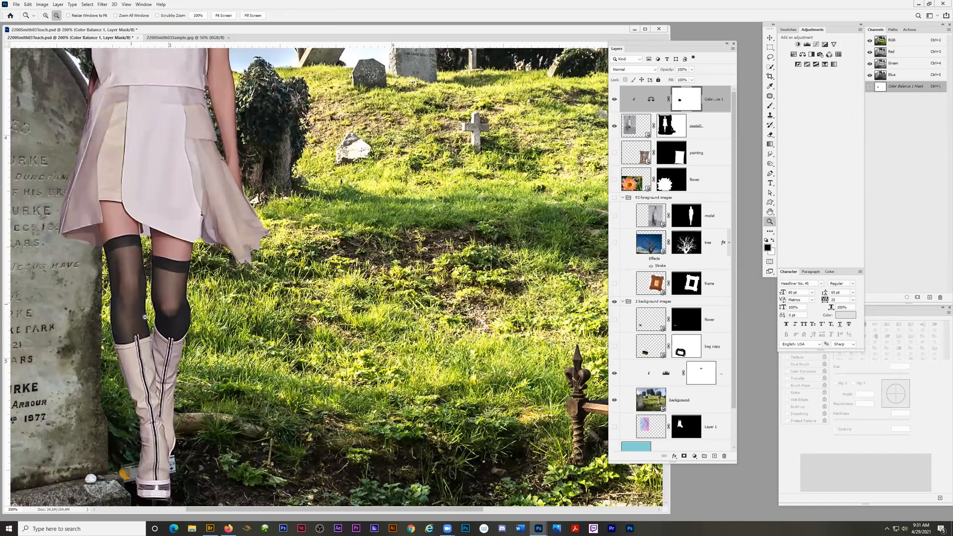
alt+click(210, 309)
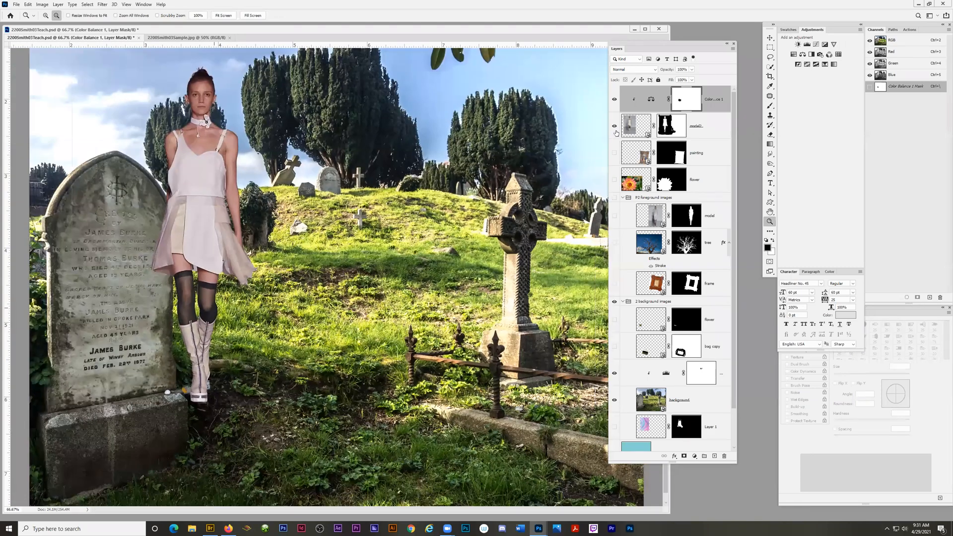
click(614, 100)
click(615, 100)
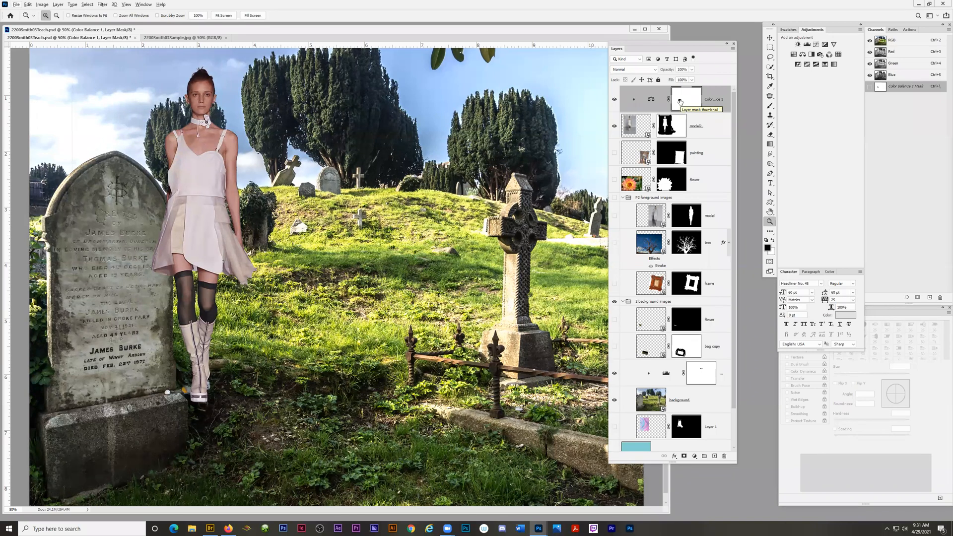
Paint black on the Color Balance 1 mask over model2's lips with a hard 7 px brush
click(200, 190)
scroll(212, 182, up, 2)
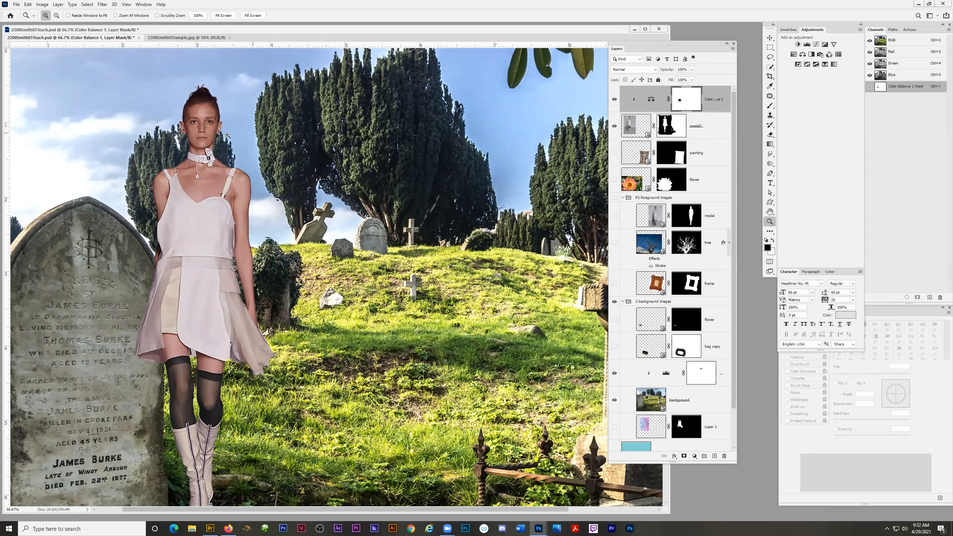
drag(202, 138, 208, 147)
scroll(209, 147, up, 1)
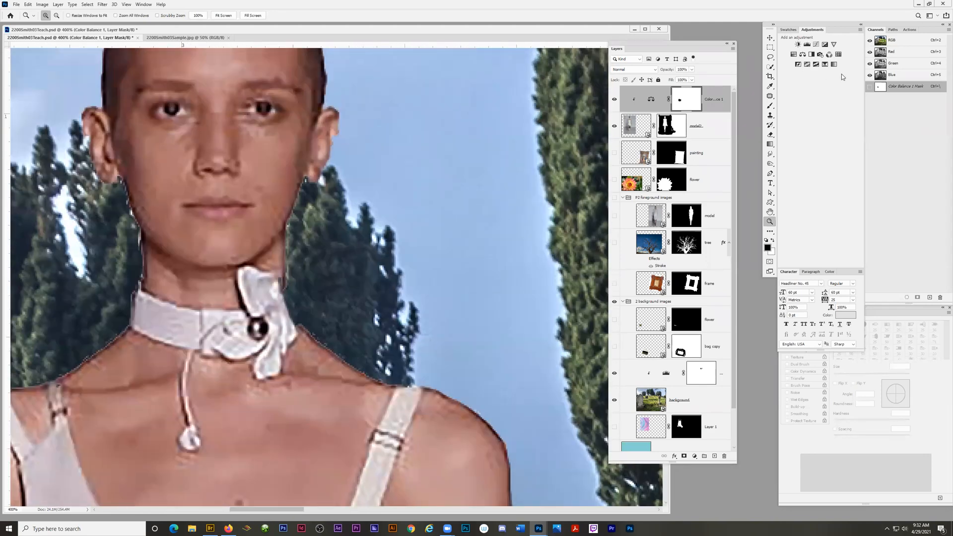
click(770, 107)
key(bracketleft)
key(bracketleft)
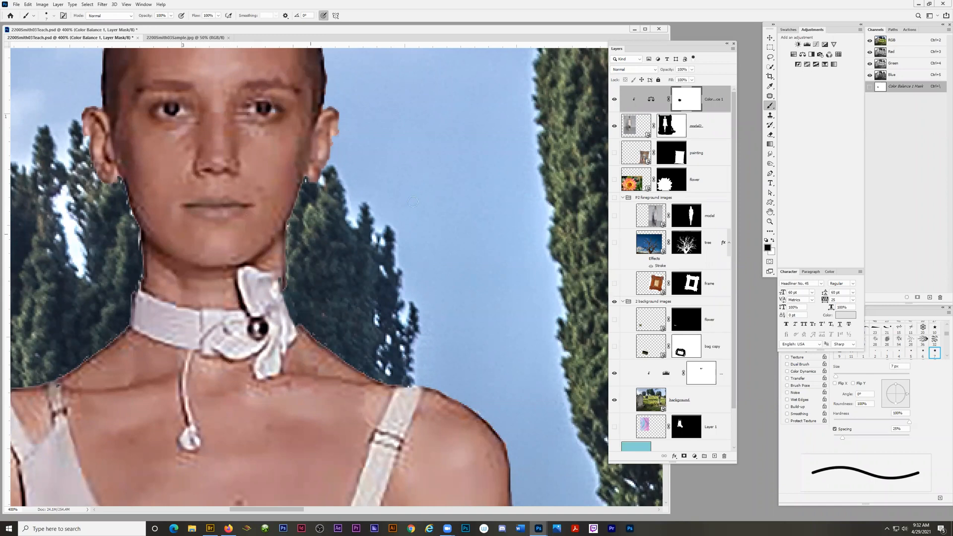
Compare model2's face and full figure with Color Balance 1 hidden and shown to check the masked lips
click(614, 100)
click(615, 101)
click(614, 100)
click(614, 100)
key(z)
alt+click(352, 251)
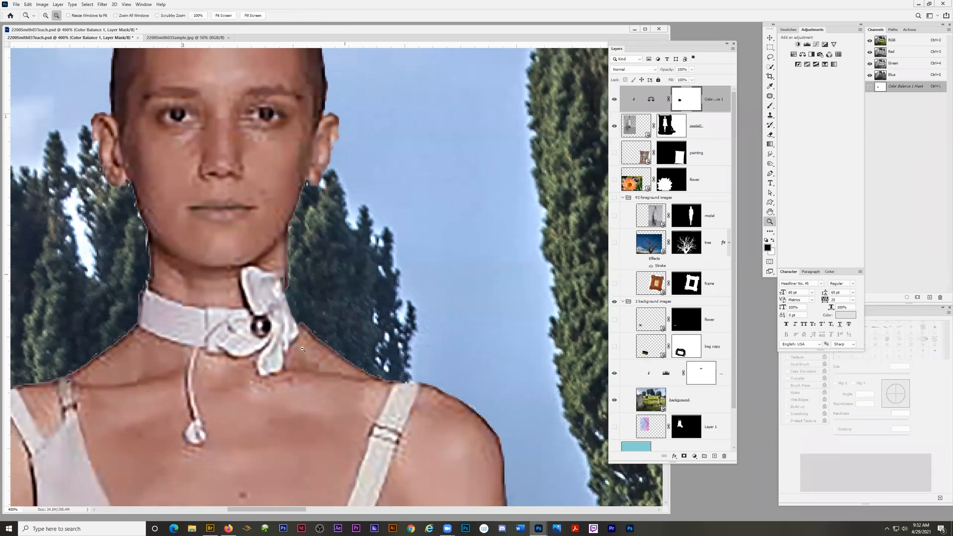
alt+click(305, 332)
alt+click(305, 333)
alt+click(305, 333)
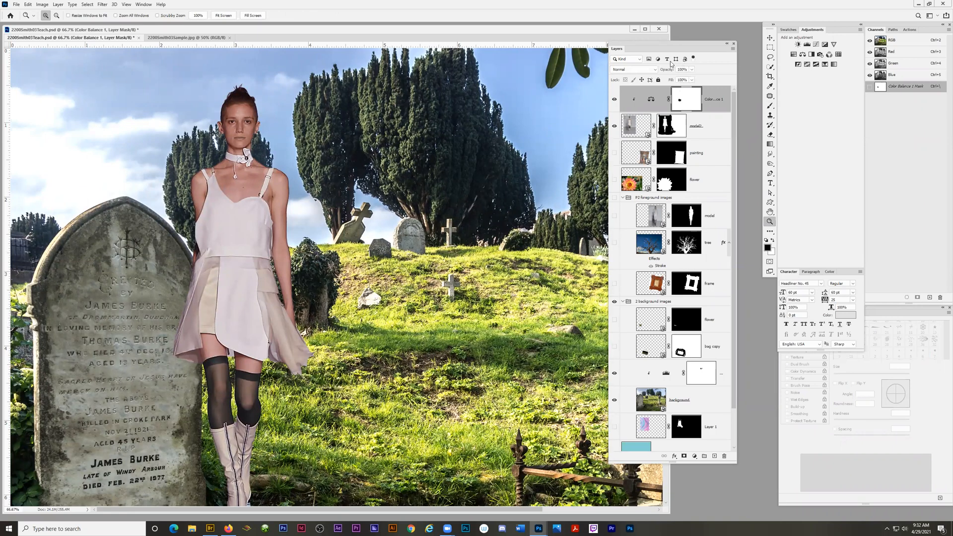
click(614, 99)
click(614, 99)
Add an unclipped Color Balance adjustment layer above Color Balance 1 at the top of the layer stack
click(650, 100)
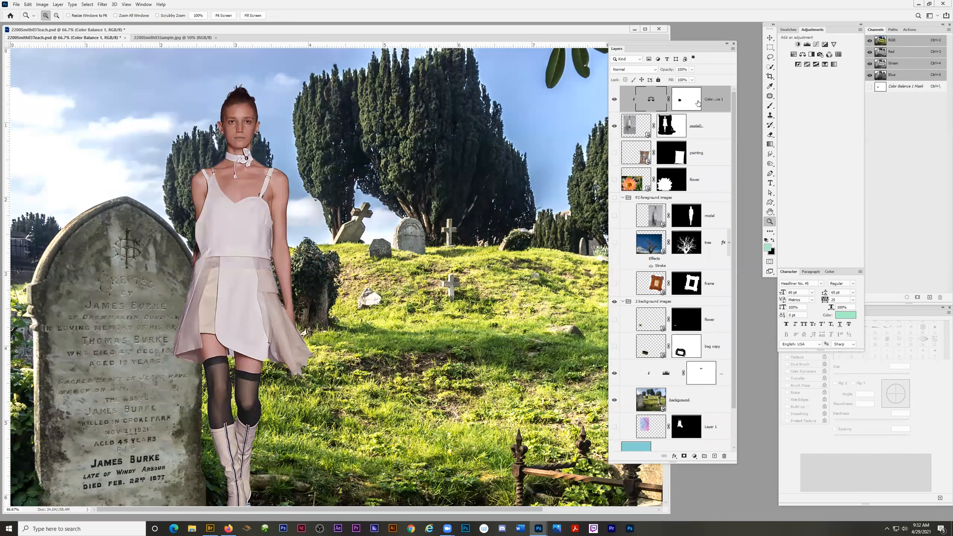
mouse_move(688, 44)
mouse_down()
mouse_move(657, 42)
mouse_move(694, 45)
mouse_move(608, 72)
mouse_move(710, 44)
mouse_move(699, 46)
mouse_up()
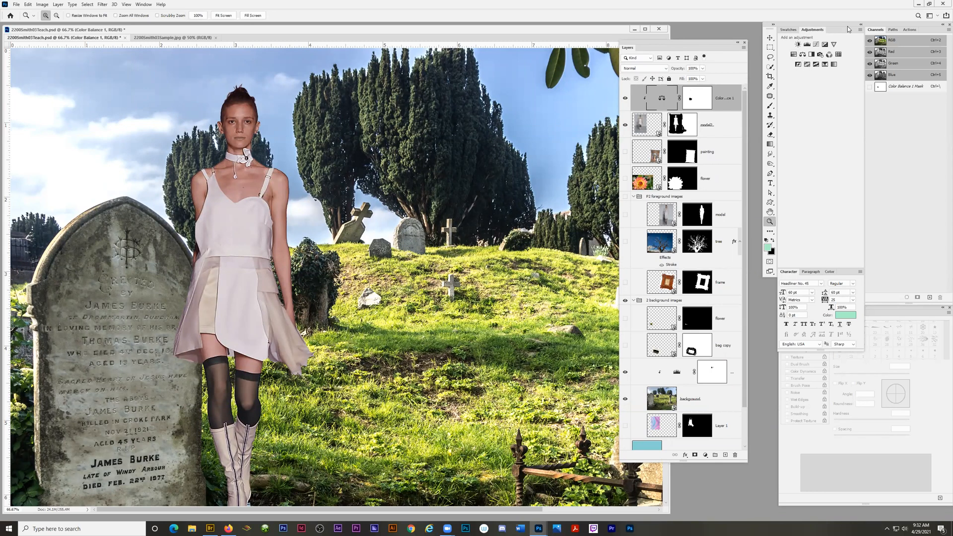
drag(689, 45, 650, 63)
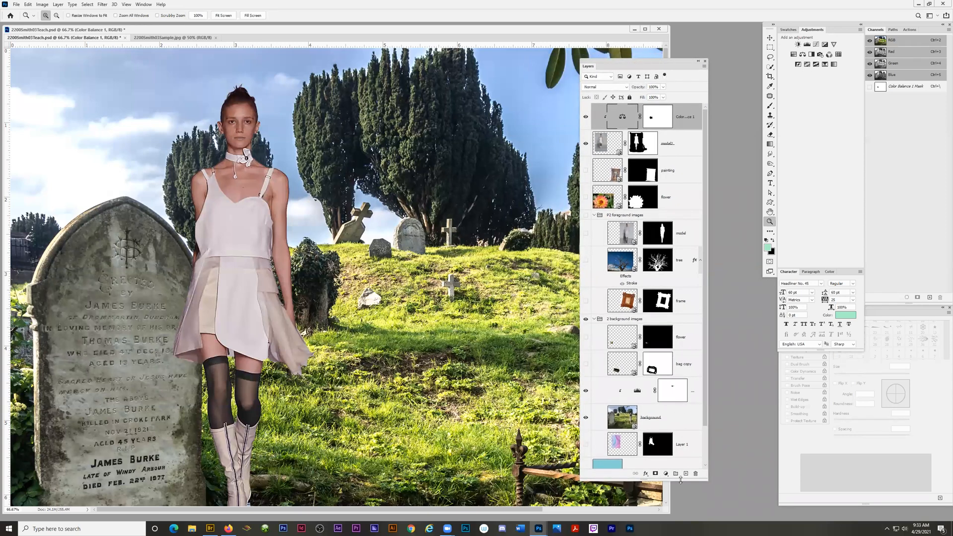
click(666, 474)
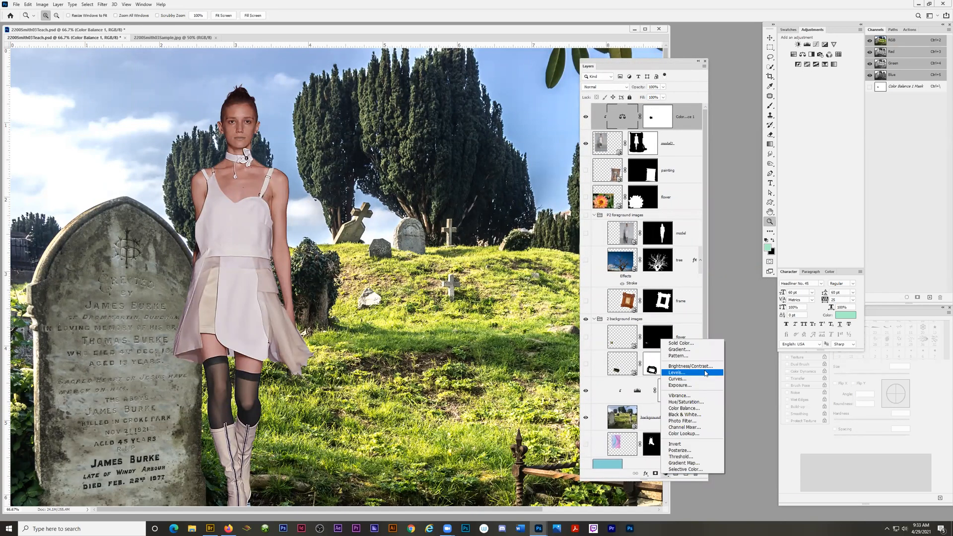
click(691, 409)
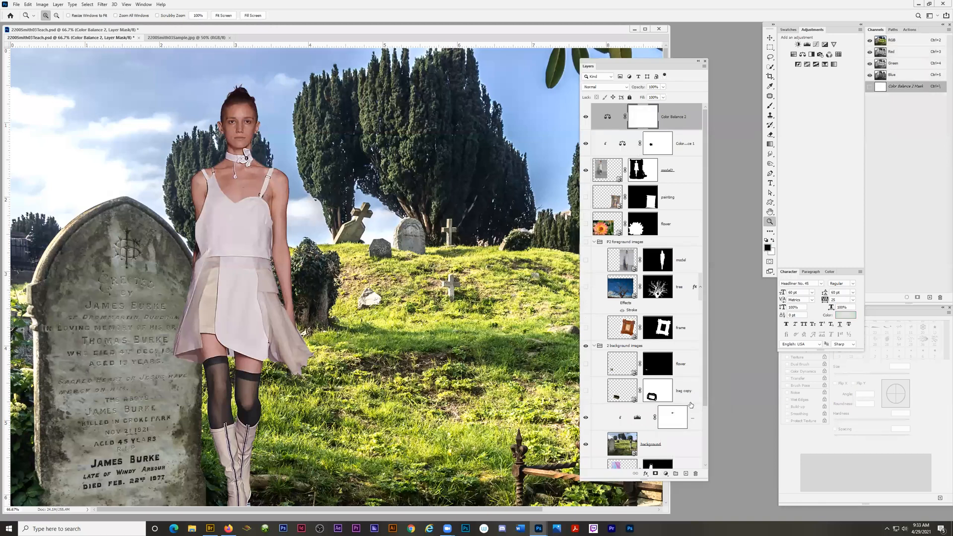
Open the properties of the new Color Balance 2 adjustment and place them over the canvas beside the layer list
click(144, 5)
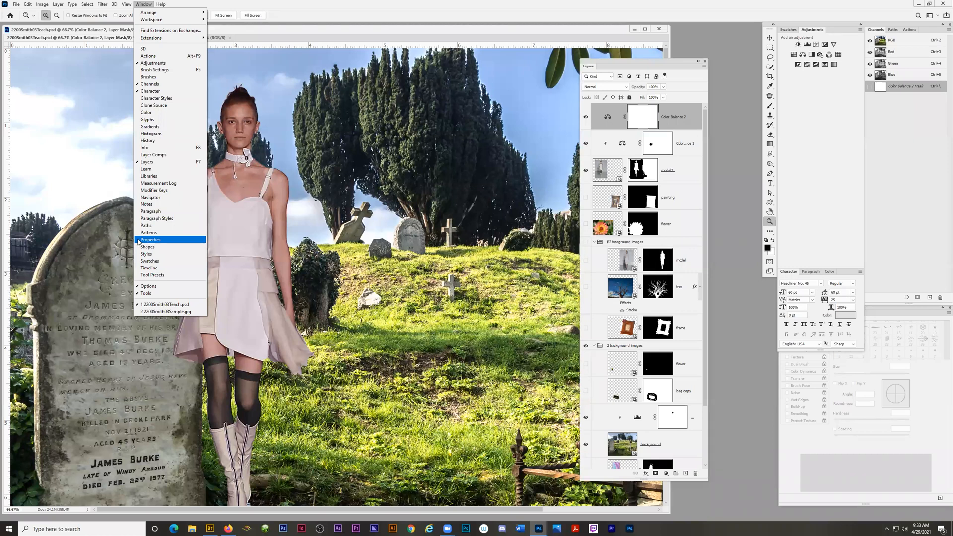
click(149, 242)
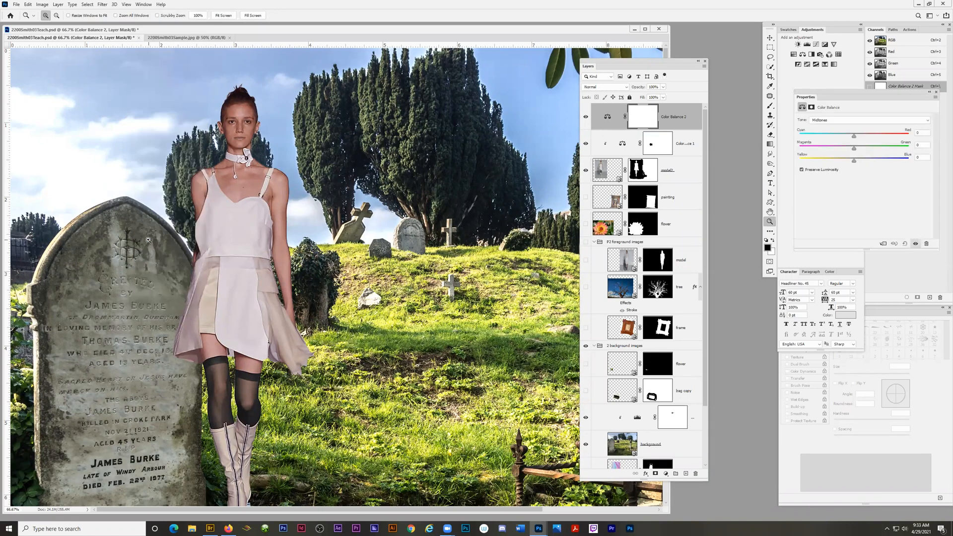
drag(855, 103, 628, 156)
drag(454, 204, 477, 184)
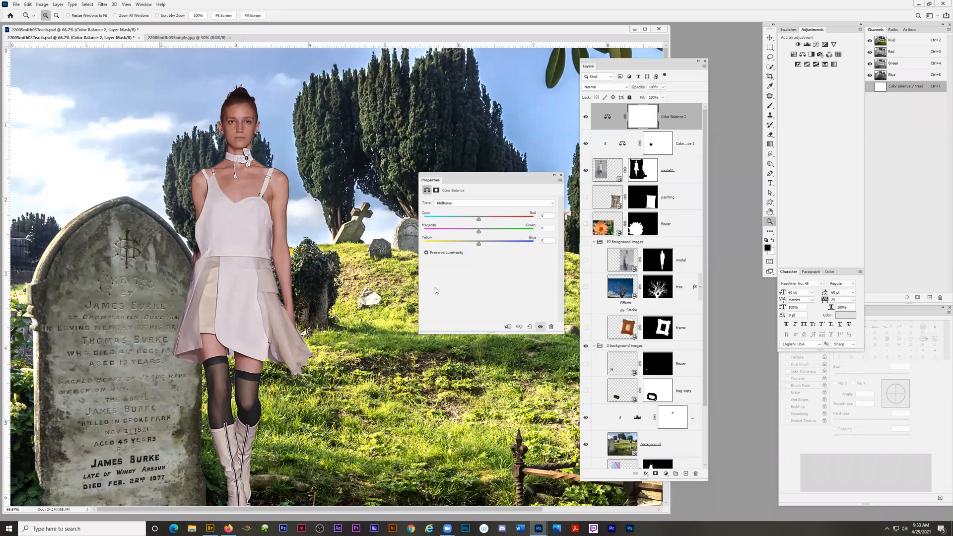
Show the painting, flower, model, tree and frame layers and arrange the floating panels to clear the collage
click(586, 224)
click(585, 199)
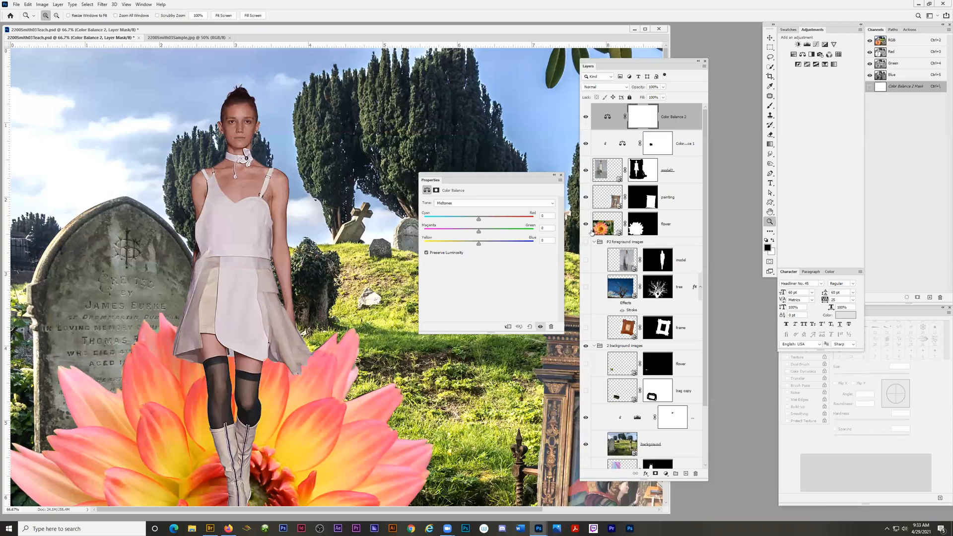
click(587, 261)
click(586, 287)
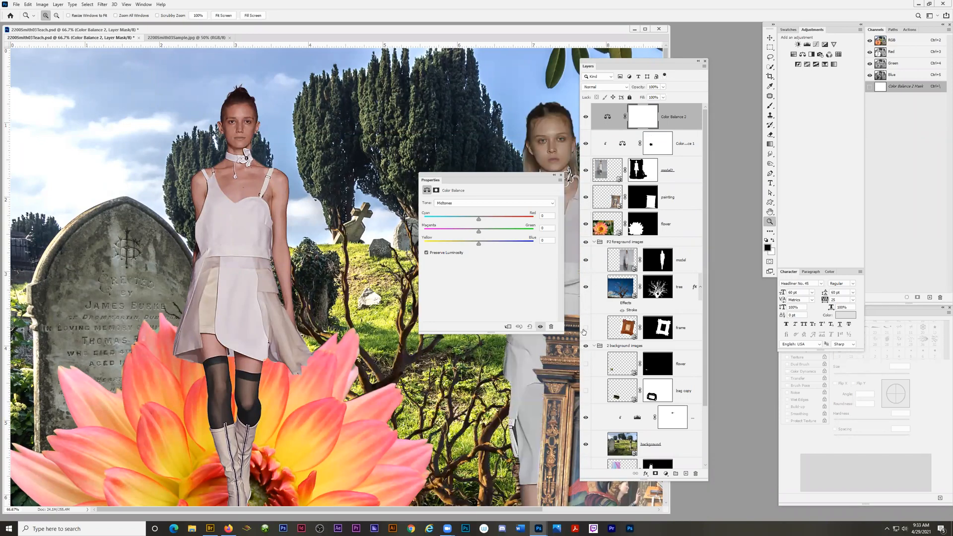
click(586, 327)
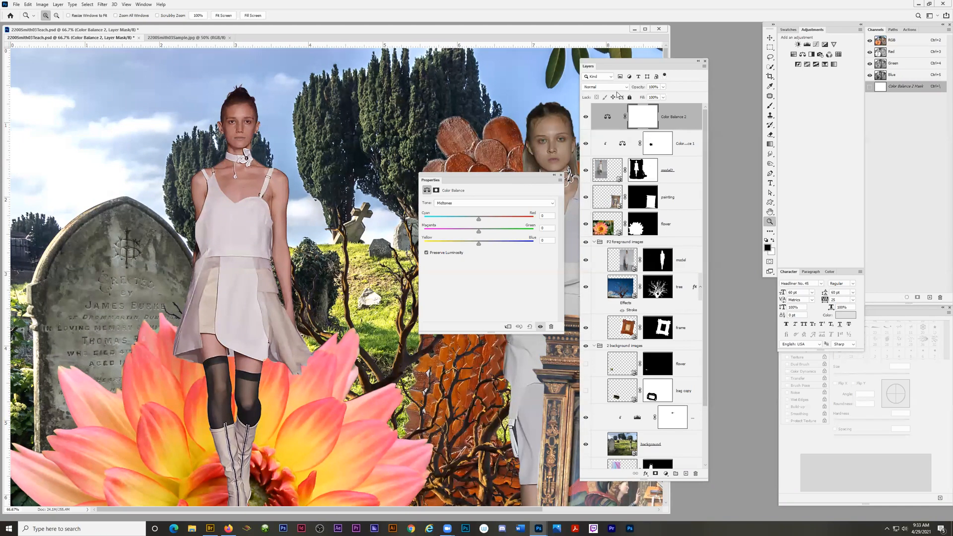
drag(627, 60, 694, 43)
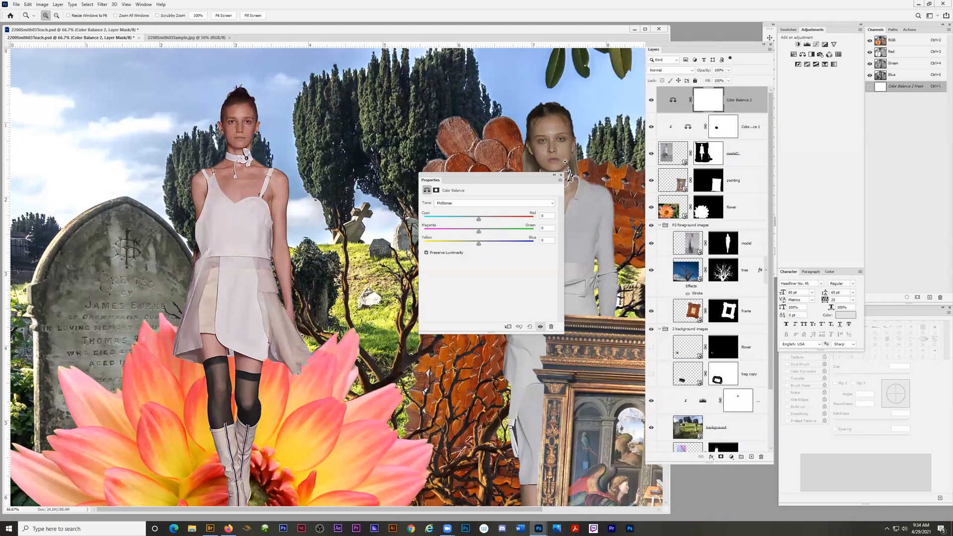
drag(482, 176, 606, 320)
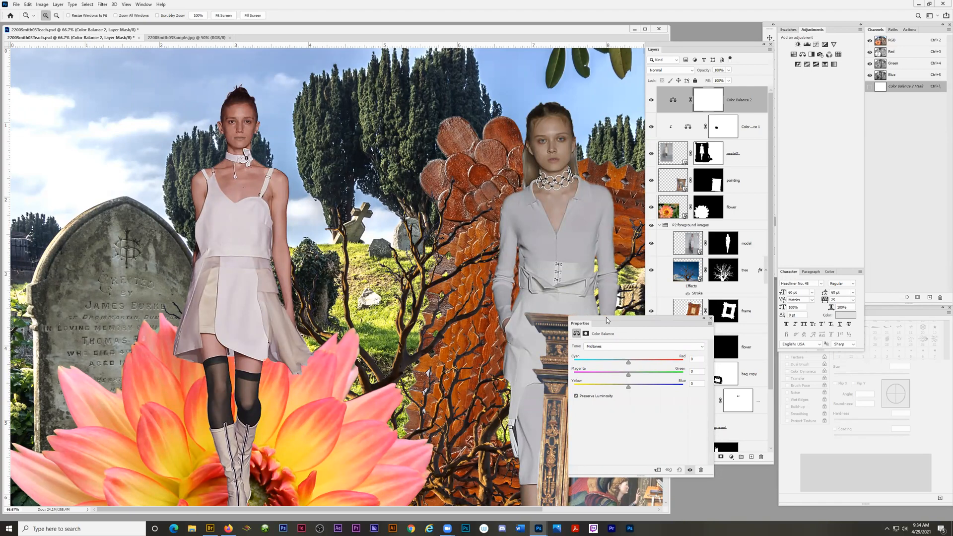
Hide Color Balance 1 and set the Color Balance 2 midtones to +54 on Cyan–Red and -4 on Magenta–Green
drag(636, 364, 640, 367)
click(651, 127)
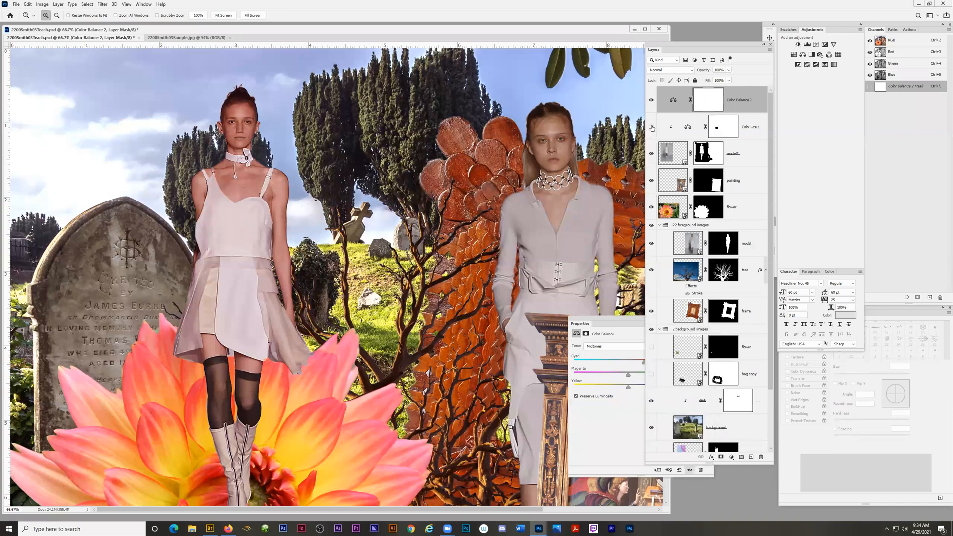
click(611, 322)
mouse_move(645, 362)
mouse_down()
mouse_move(662, 361)
mouse_move(633, 362)
mouse_up()
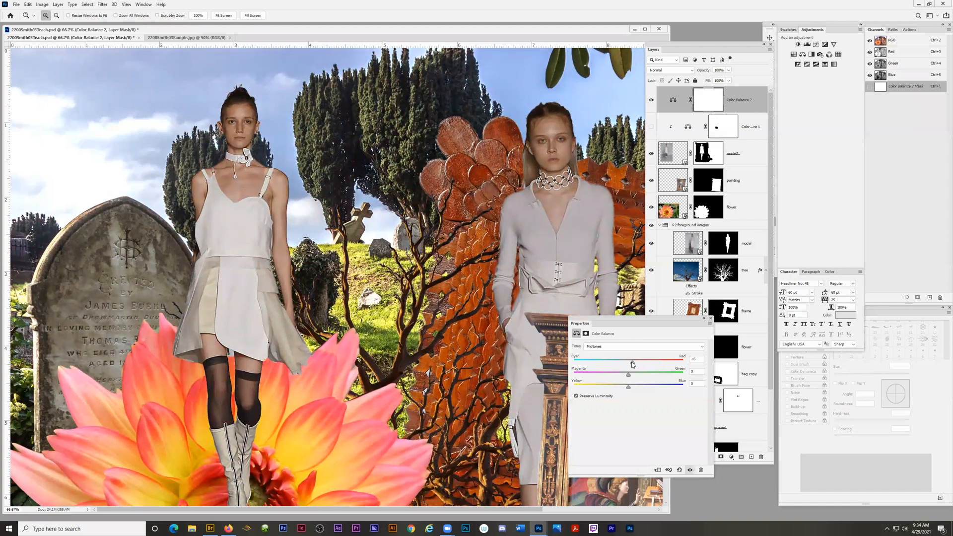
drag(652, 364, 633, 363)
mouse_move(630, 361)
mouse_down()
mouse_move(610, 357)
mouse_move(633, 366)
mouse_move(616, 376)
mouse_move(627, 361)
mouse_up()
drag(616, 375, 631, 363)
drag(650, 320, 569, 306)
drag(552, 347, 557, 347)
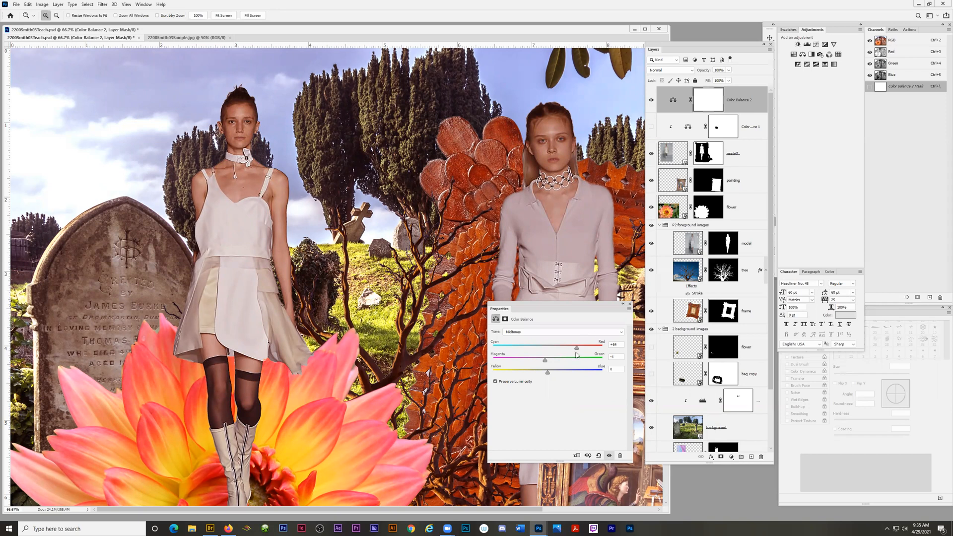
Reduce the Color Balance 2 midtones to +29 on Cyan–Red and set its shadows to +46 on Cyan–Red
drag(577, 348, 548, 348)
click(622, 332)
click(529, 340)
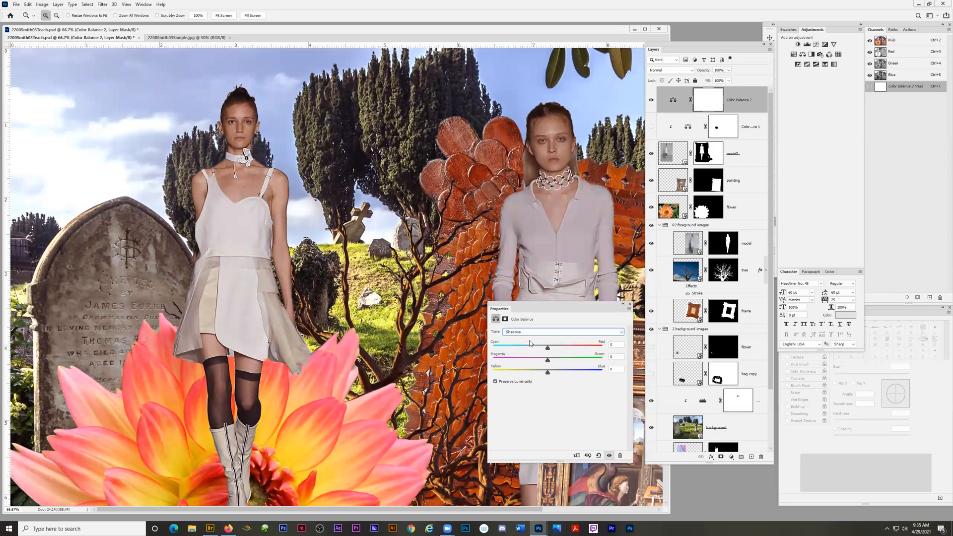
drag(547, 348, 572, 346)
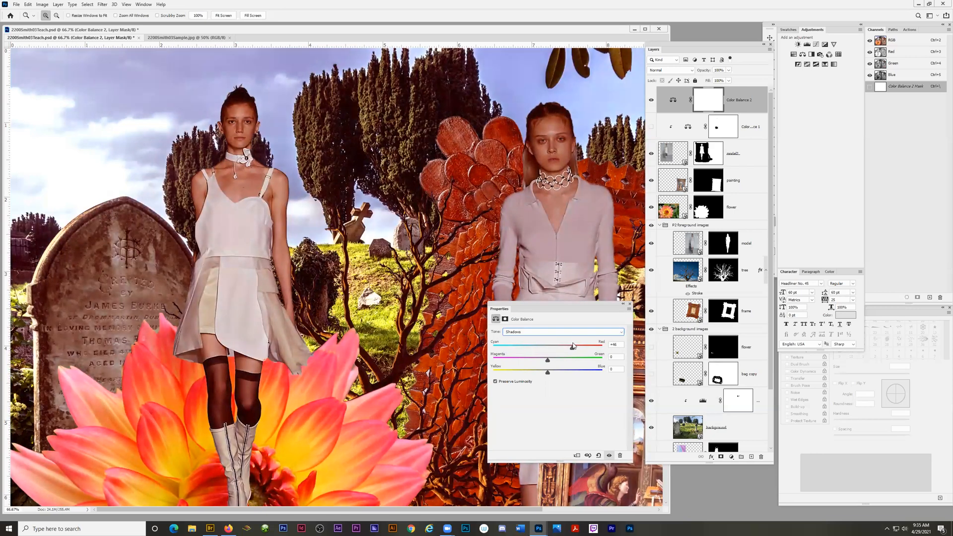
Try the Color Balance 2 highlights at +34 on Cyan–Red and reduce them to +6
click(620, 334)
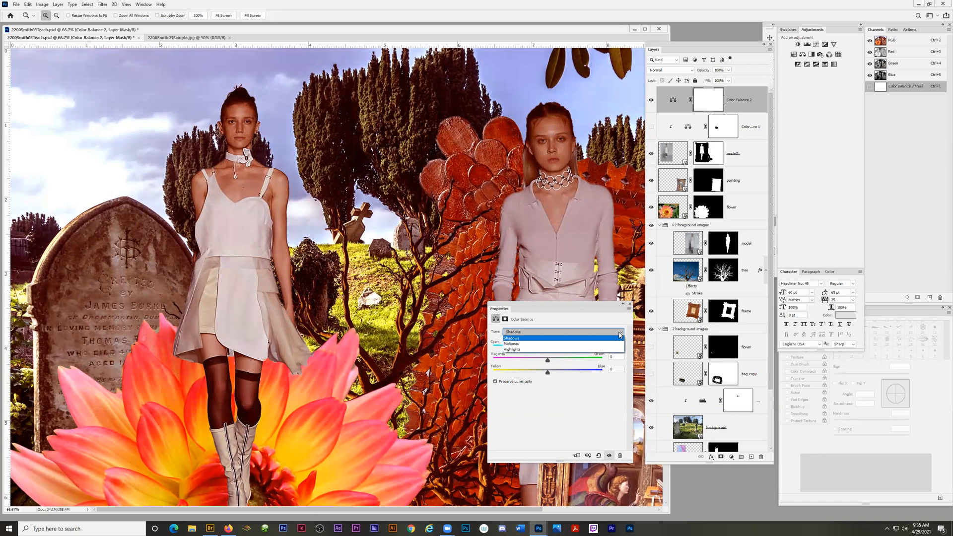
click(533, 350)
drag(547, 347, 567, 348)
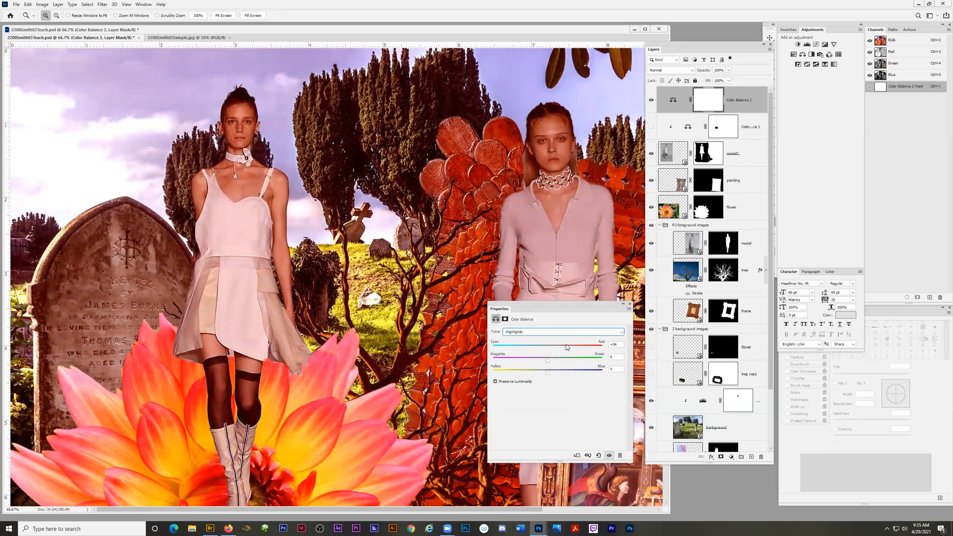
mouse_move(567, 347)
mouse_down()
mouse_move(565, 357)
mouse_move(551, 350)
mouse_up()
Shift the Color Balance 2 shadows toward blue and set its highlights to +32 on Cyan–Red and -6 on Yellow–Blue
click(620, 332)
click(577, 338)
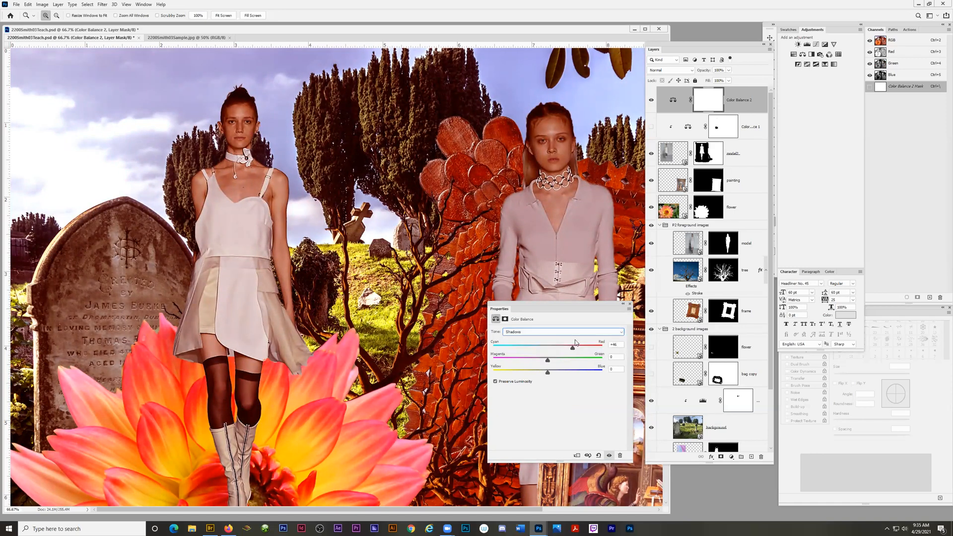
mouse_move(560, 370)
mouse_down()
mouse_move(553, 348)
mouse_move(567, 373)
mouse_up()
click(620, 336)
click(579, 351)
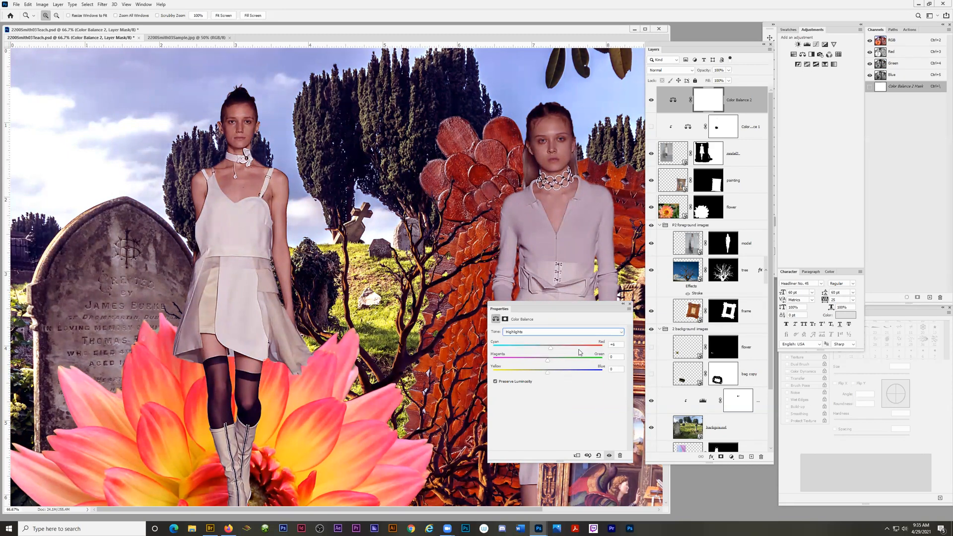
drag(551, 349, 544, 374)
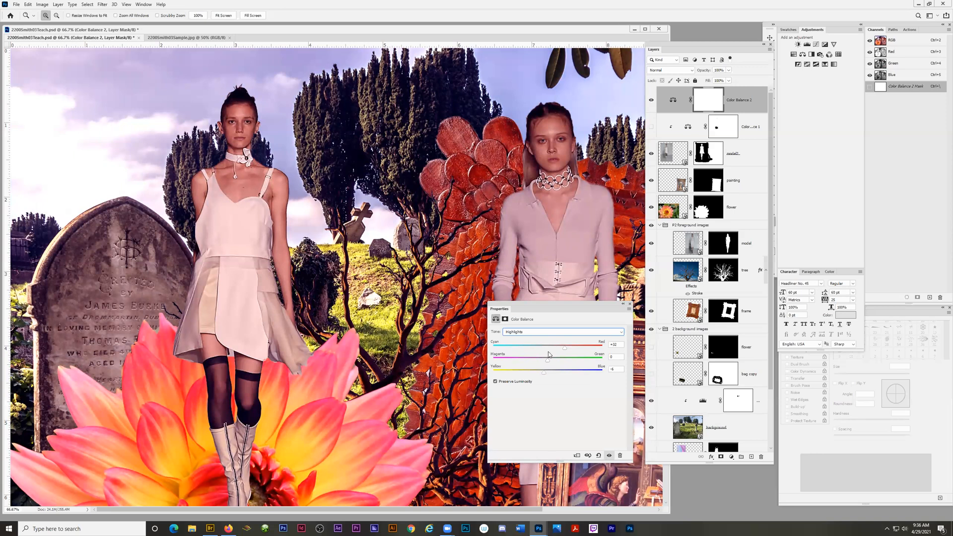
Review the midtone and highlight settings of Color Balance 2 and move its properties away from the layer list
click(621, 332)
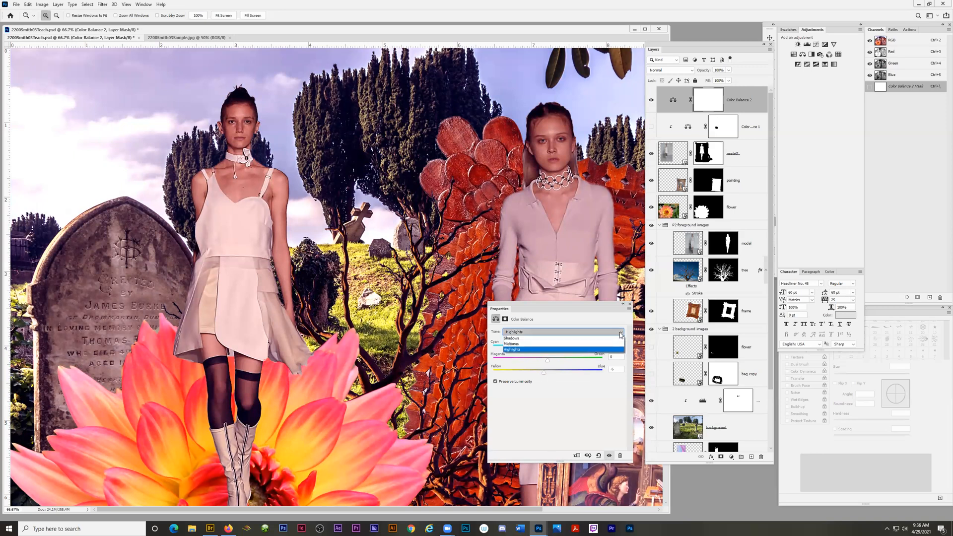
click(535, 343)
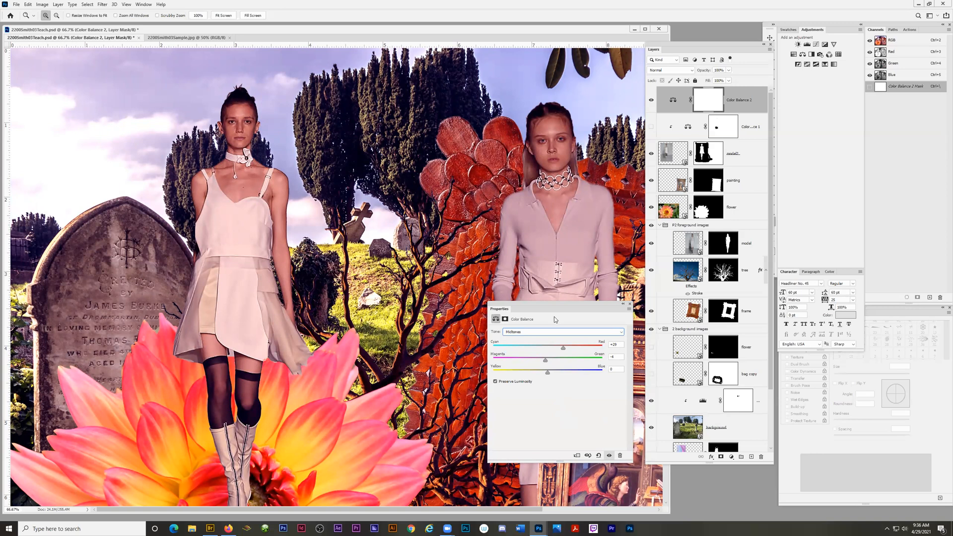
drag(559, 305, 522, 304)
click(521, 330)
click(521, 343)
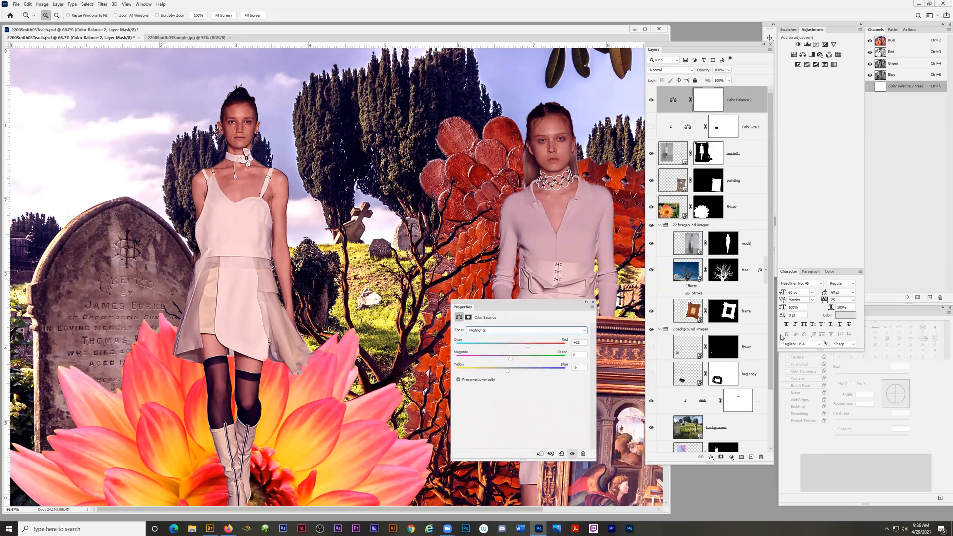
Add a Color Balance adjustment layer directly above the large flower layer, just above the foreground images group
drag(771, 291, 770, 353)
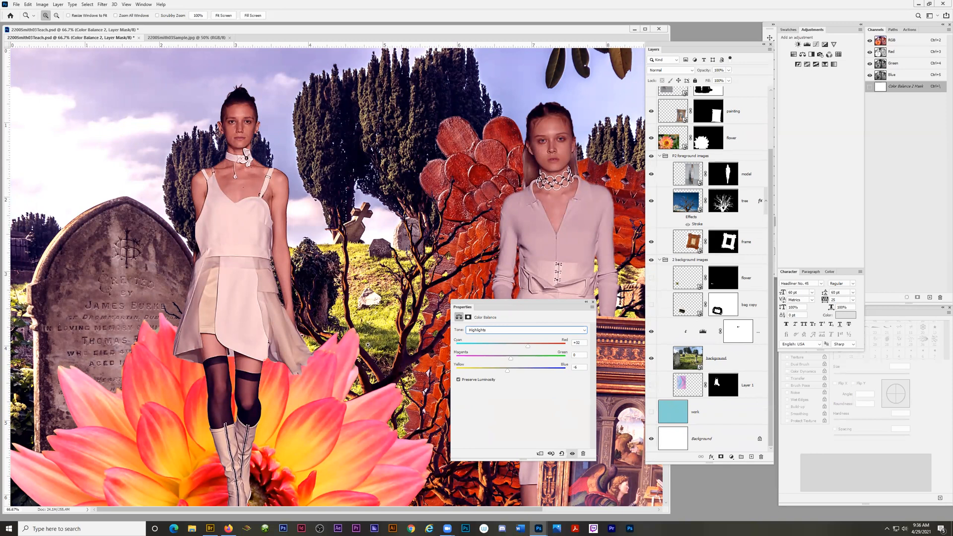
alt+click(156, 412)
scroll(178, 416, down, 1)
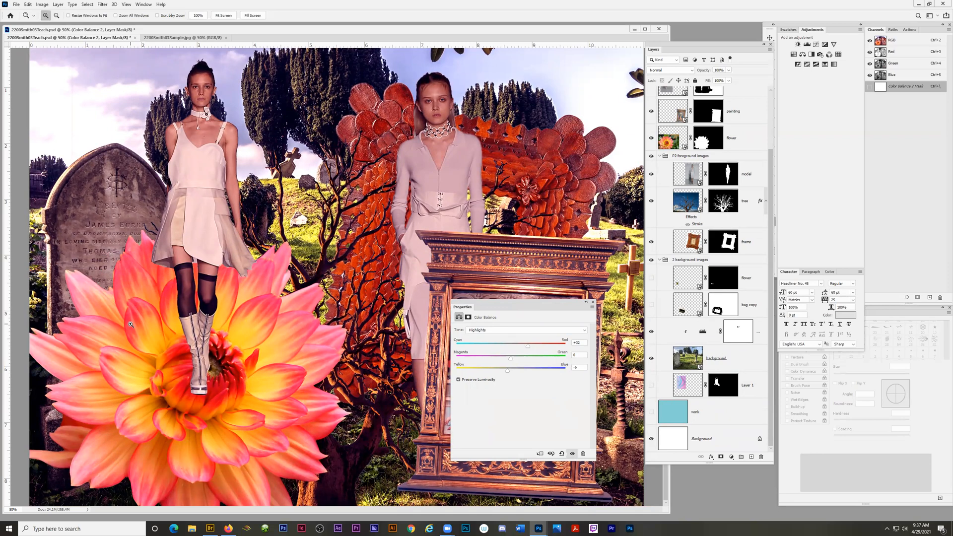
click(671, 140)
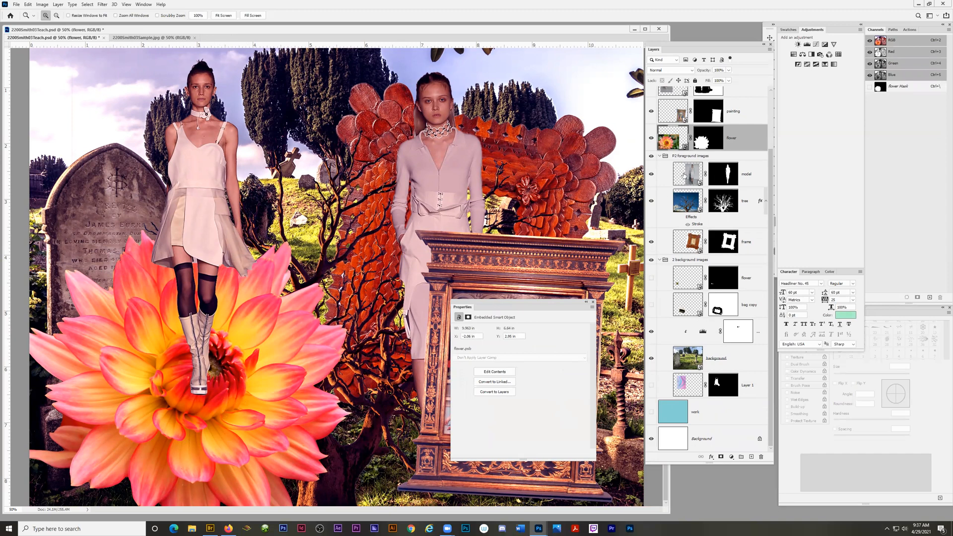
scroll(700, 144, up, 3)
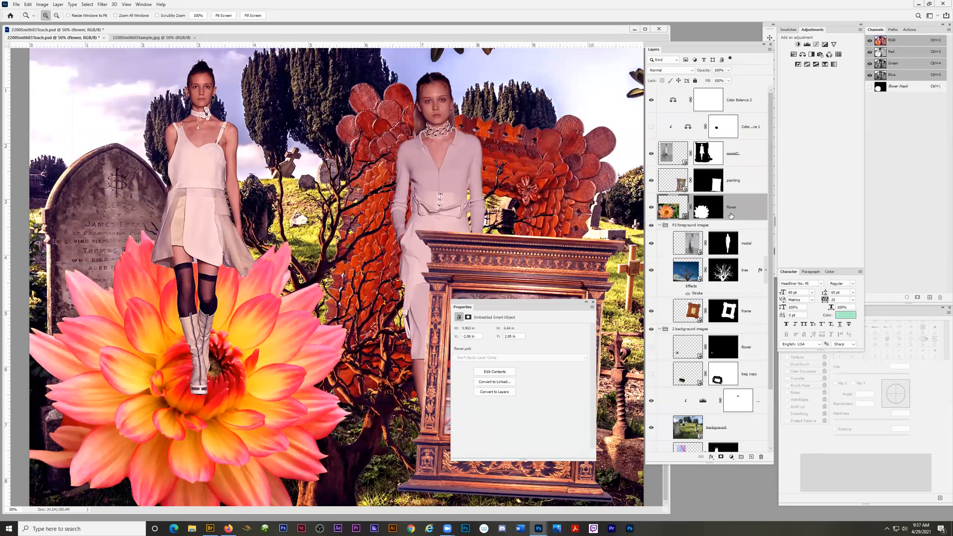
click(732, 457)
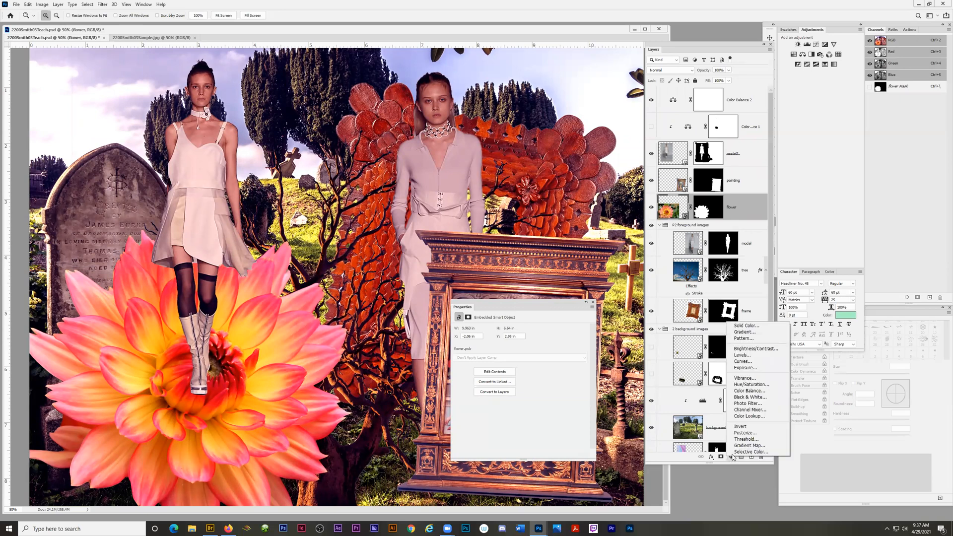
click(749, 391)
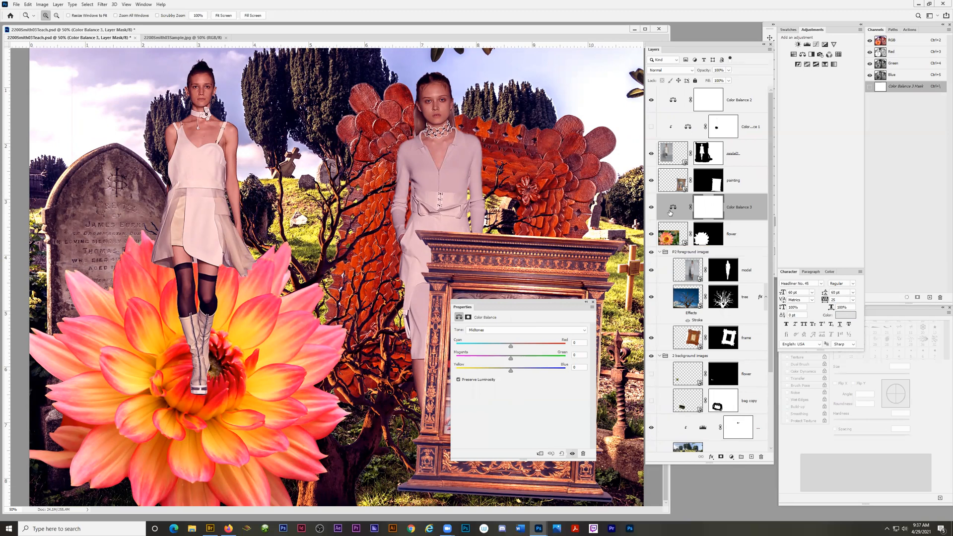
Clip the new Color Balance adjustment to the flower layer beneath it
right_click(743, 208)
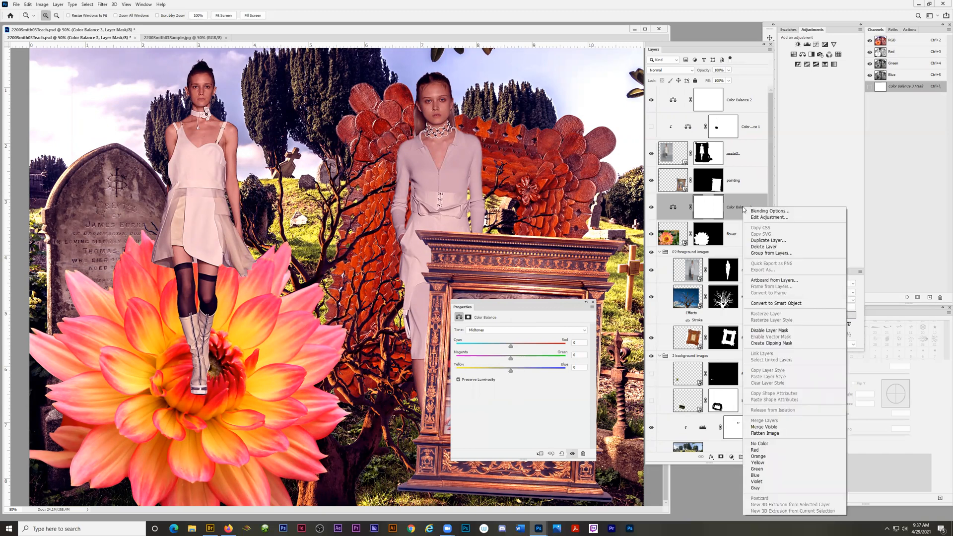
click(768, 346)
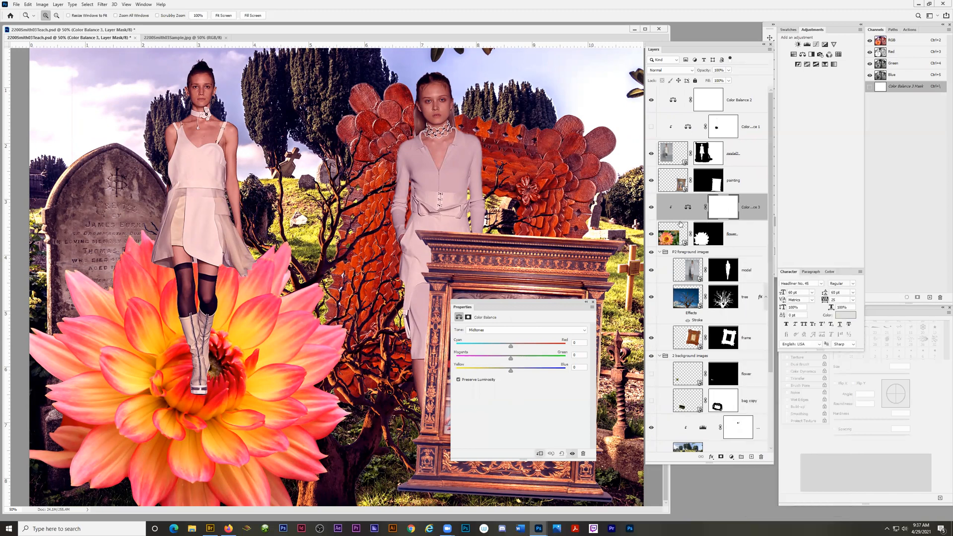
click(770, 49)
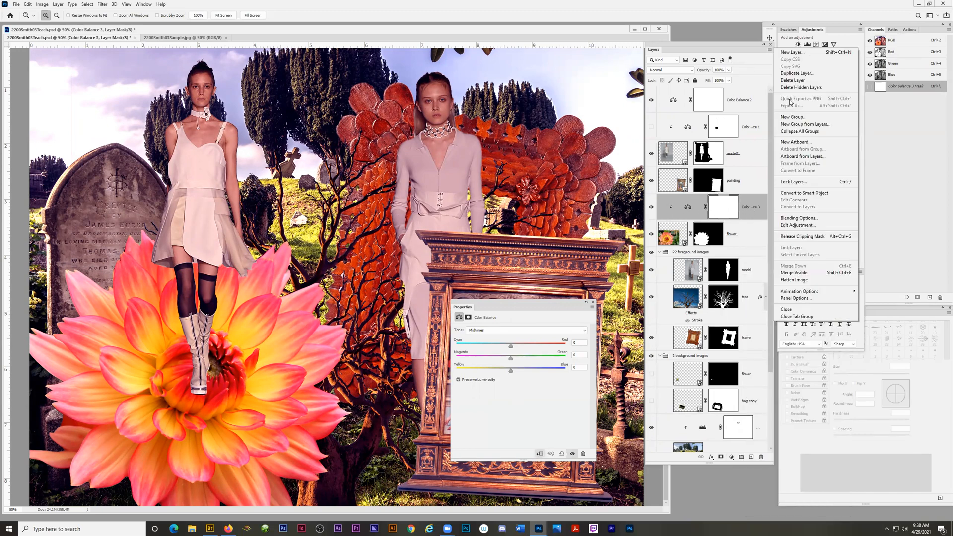
click(676, 213)
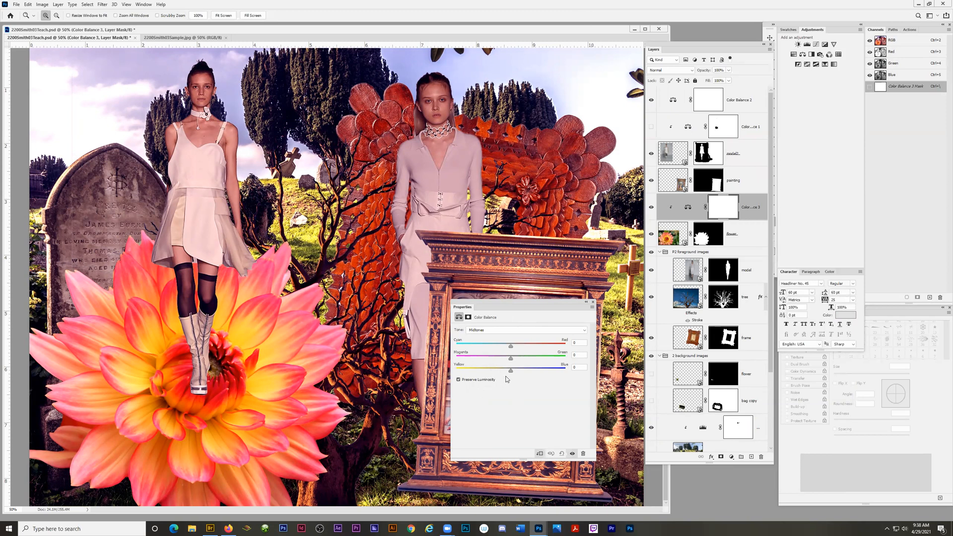
Set the flower adjustment's midtones to -82 on Cyan–Red, -13 on Magenta–Green and +99 on Yellow–Blue
drag(521, 372, 532, 371)
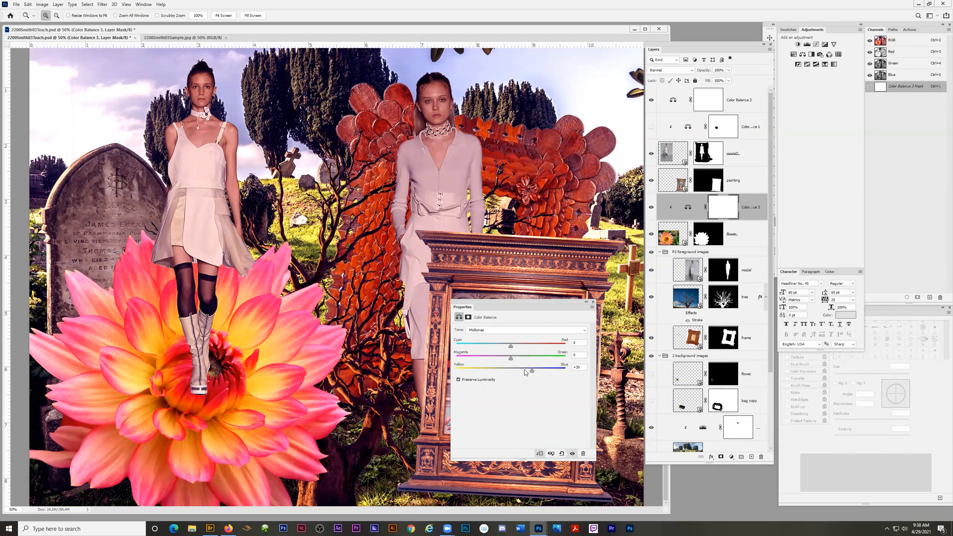
drag(511, 359, 476, 358)
drag(532, 371, 564, 370)
mouse_move(476, 359)
mouse_down()
mouse_move(503, 358)
mouse_move(502, 345)
mouse_move(466, 346)
mouse_up()
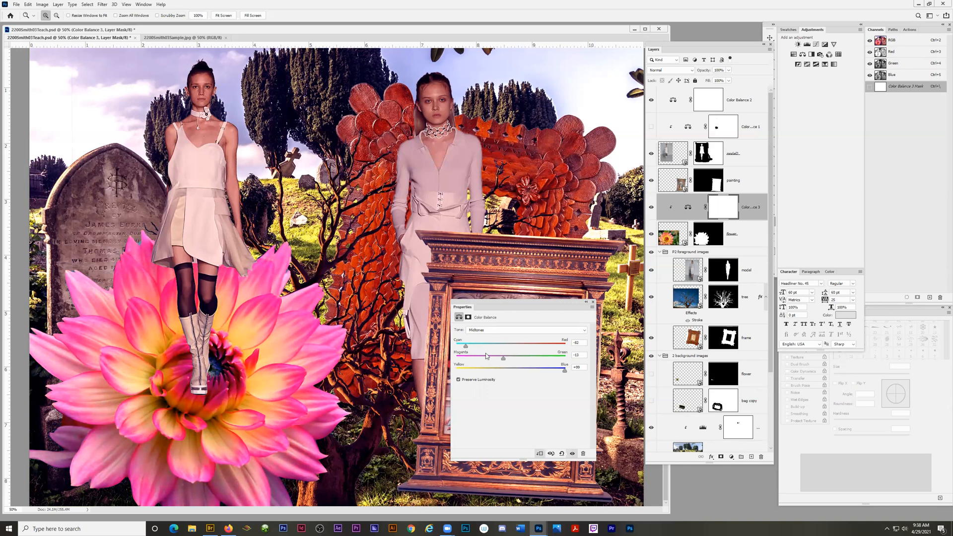
Set the flower adjustment's shadows to -13 Cyan–Red, -8 Magenta–Green and +54 Yellow–Blue, and compare the flower with and without the adjustment
click(584, 330)
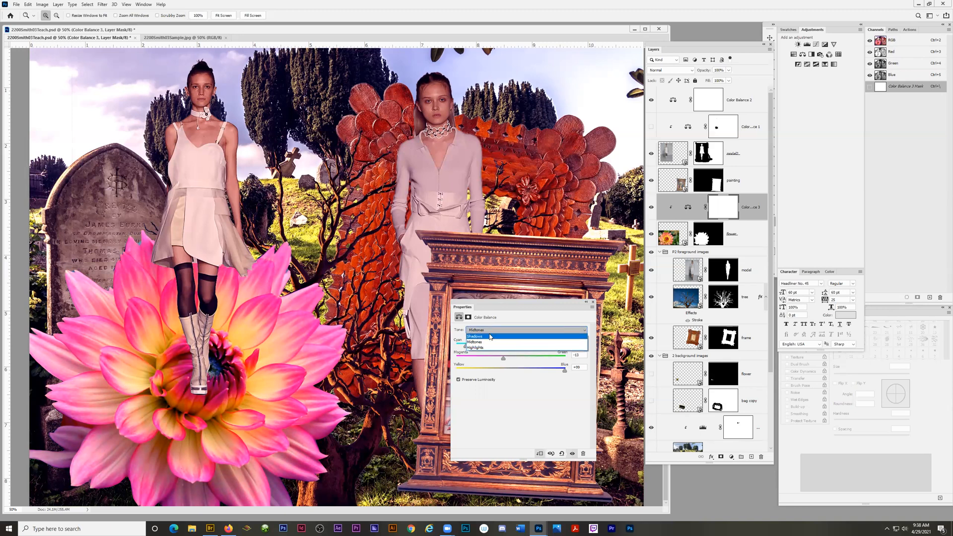
click(487, 337)
drag(514, 371, 504, 347)
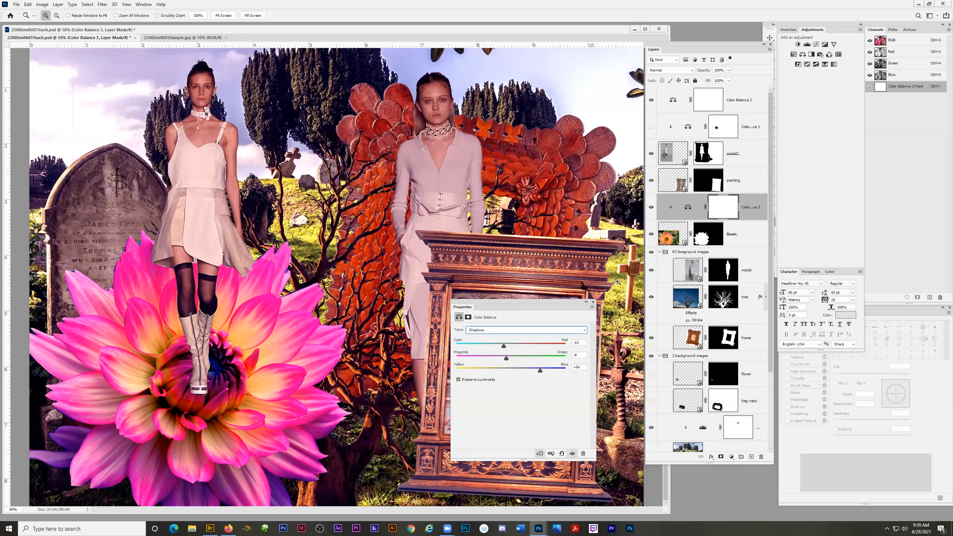
click(652, 209)
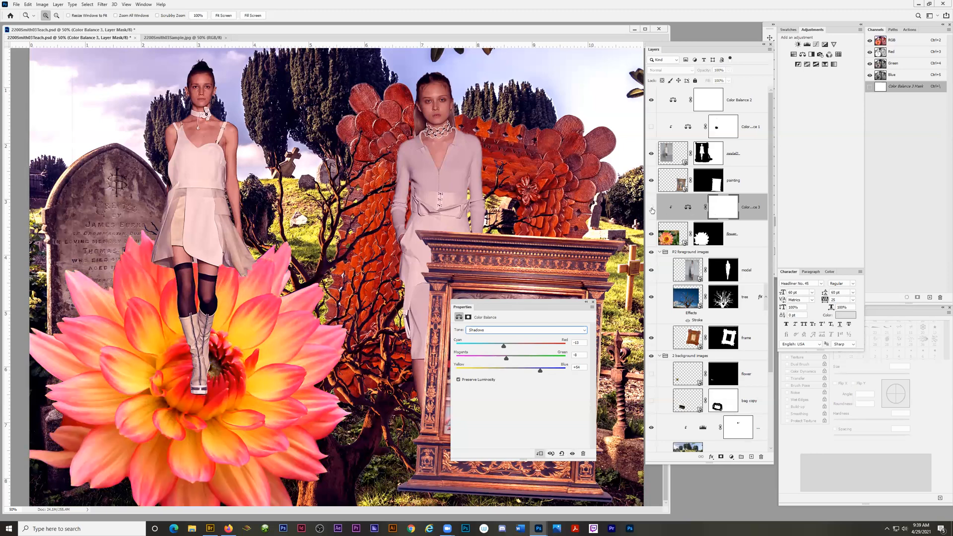
click(652, 208)
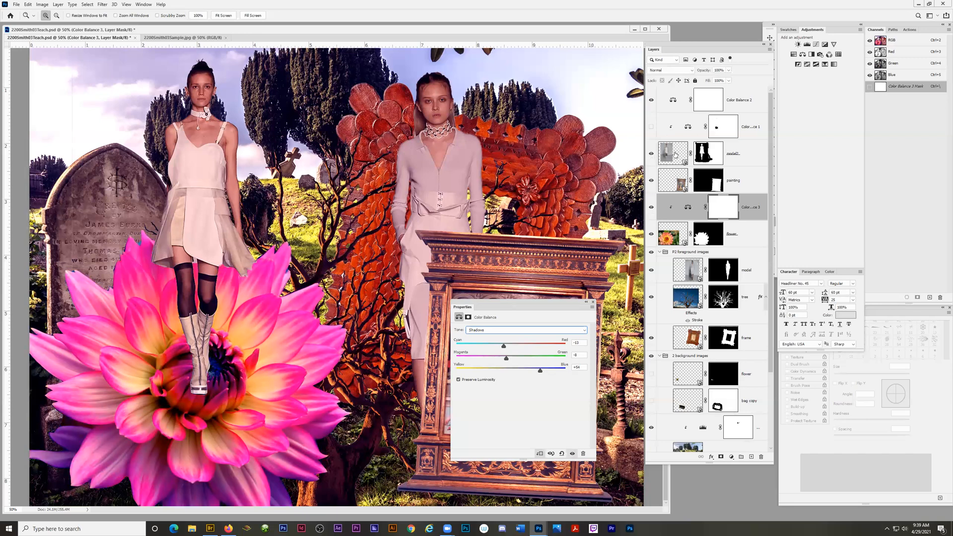
Show Color Balance 1 in place of Color Balance 2 and compare the clipped model with and without it
click(651, 101)
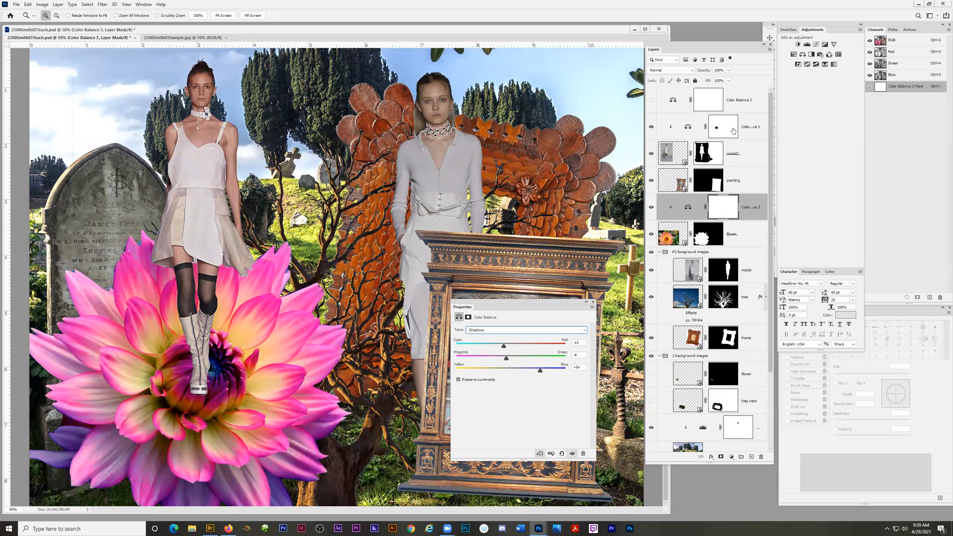
click(750, 130)
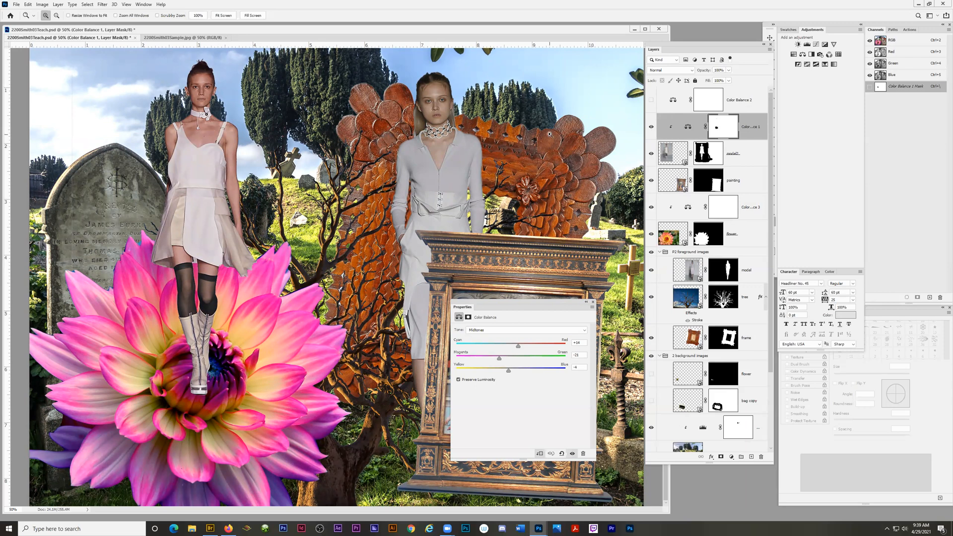
click(651, 128)
click(651, 128)
click(652, 128)
click(651, 128)
click(651, 127)
click(651, 128)
Move the floating adjustment properties aside to uncover more of the framed painting
click(144, 5)
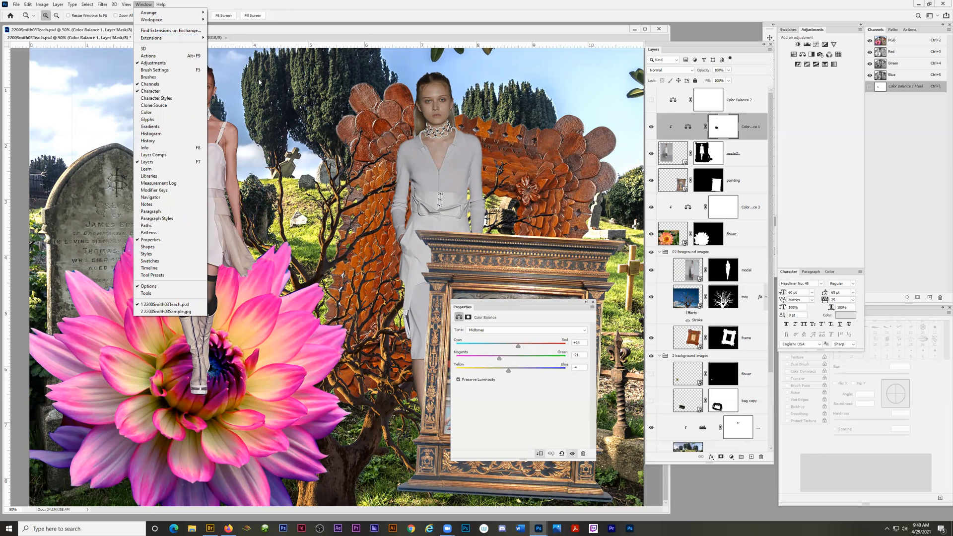
click(359, 18)
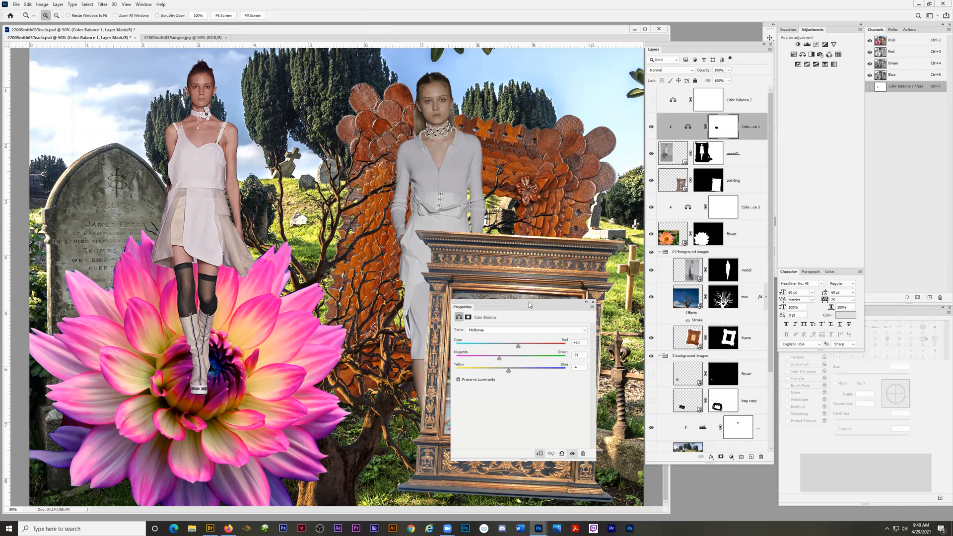
drag(528, 302, 548, 304)
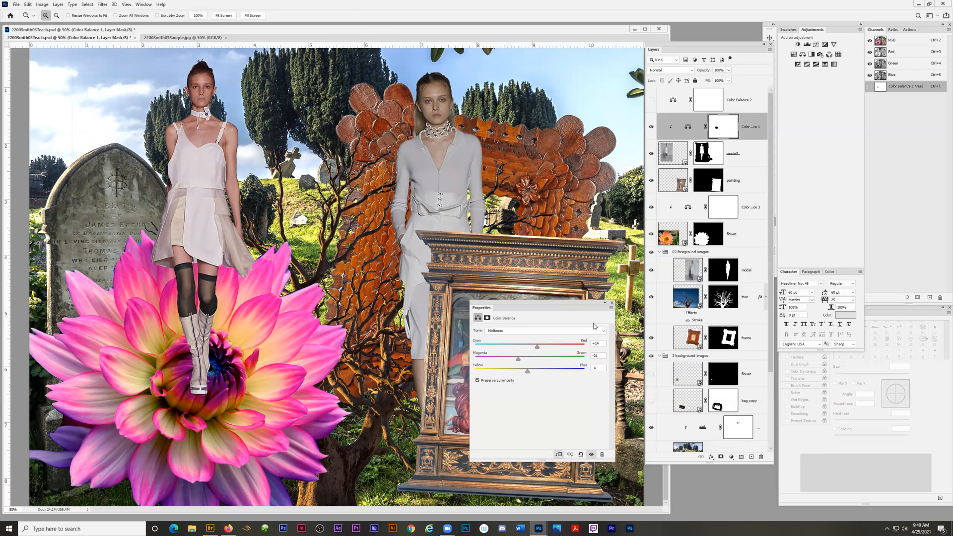
drag(573, 306, 577, 307)
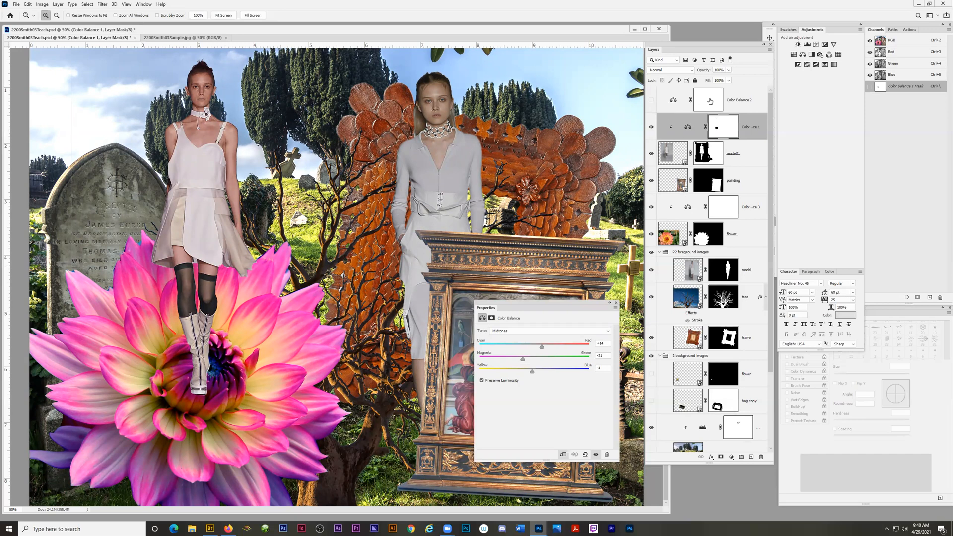
Add an unclipped Levels adjustment layer above Color Balance 2 at the top of the layer stack
click(746, 102)
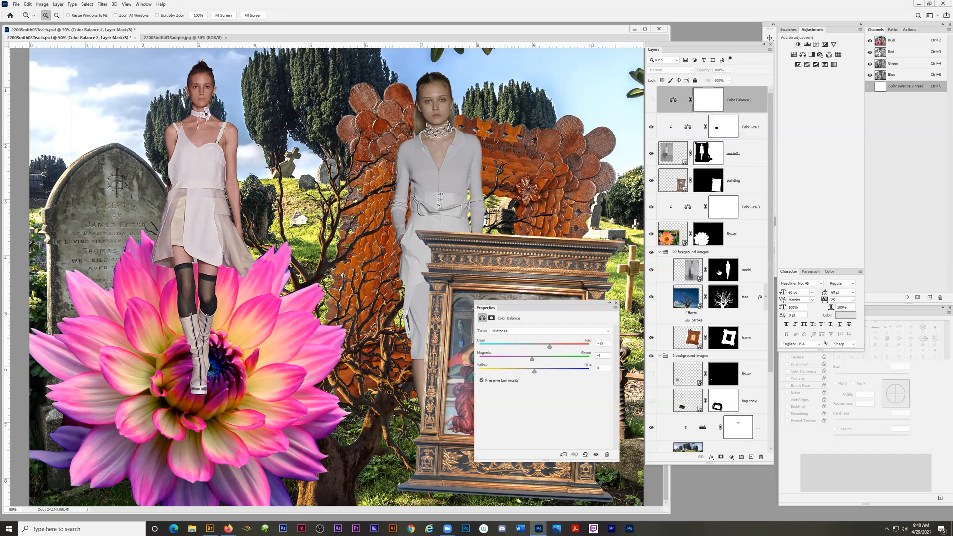
click(732, 458)
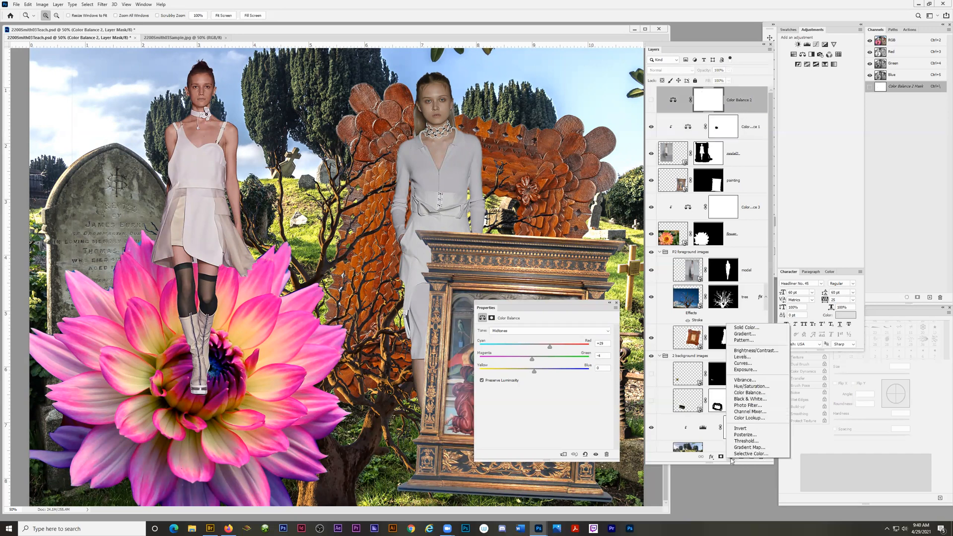
click(744, 357)
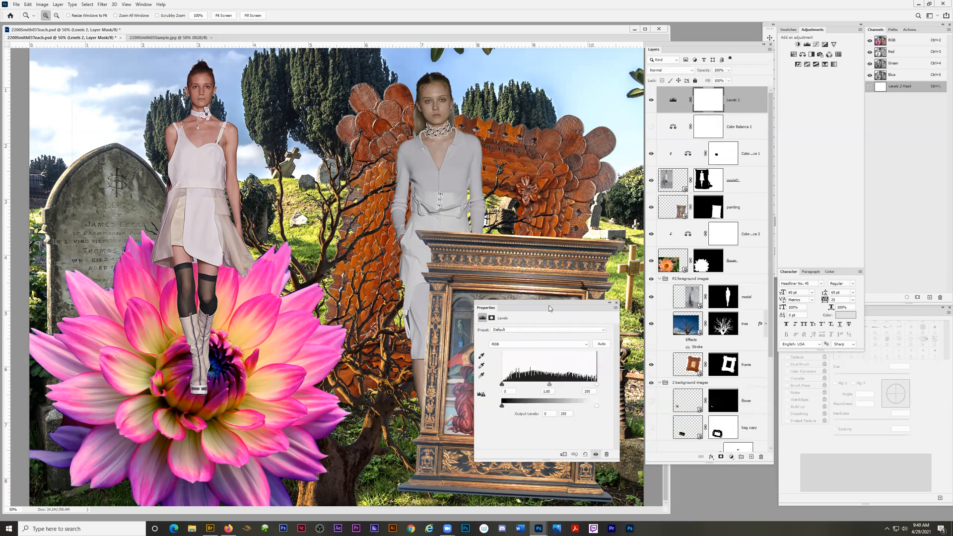
Set the Levels midtones to 0.86 with the white input at 255, and hide the Levels 2 layer
drag(550, 308, 549, 117)
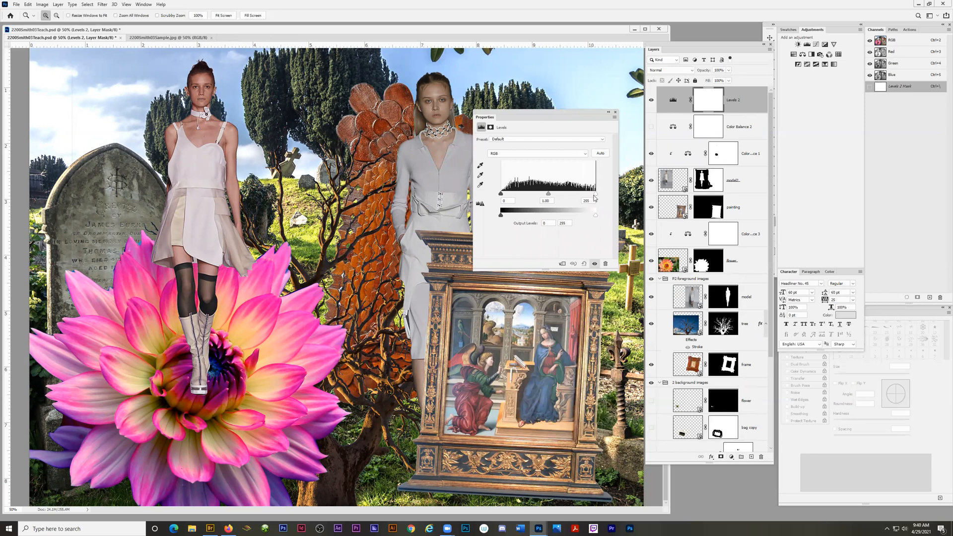
drag(595, 194, 549, 196)
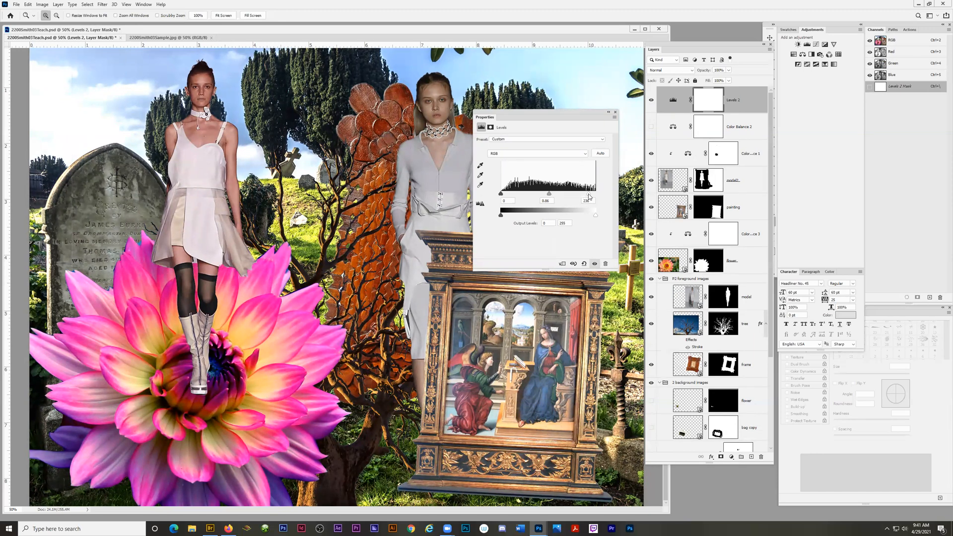
drag(589, 194, 599, 194)
mouse_move(501, 194)
mouse_down()
mouse_move(513, 195)
mouse_move(498, 193)
mouse_up()
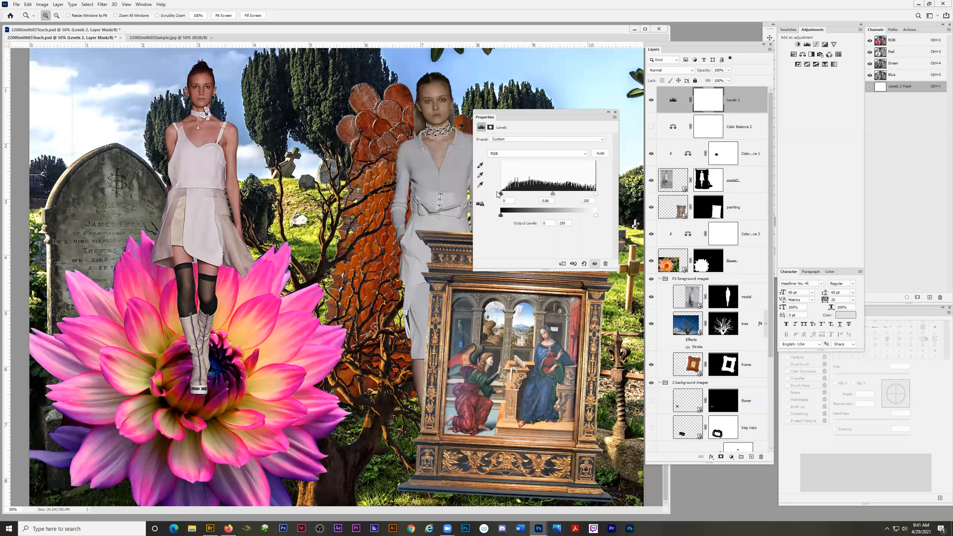
click(652, 101)
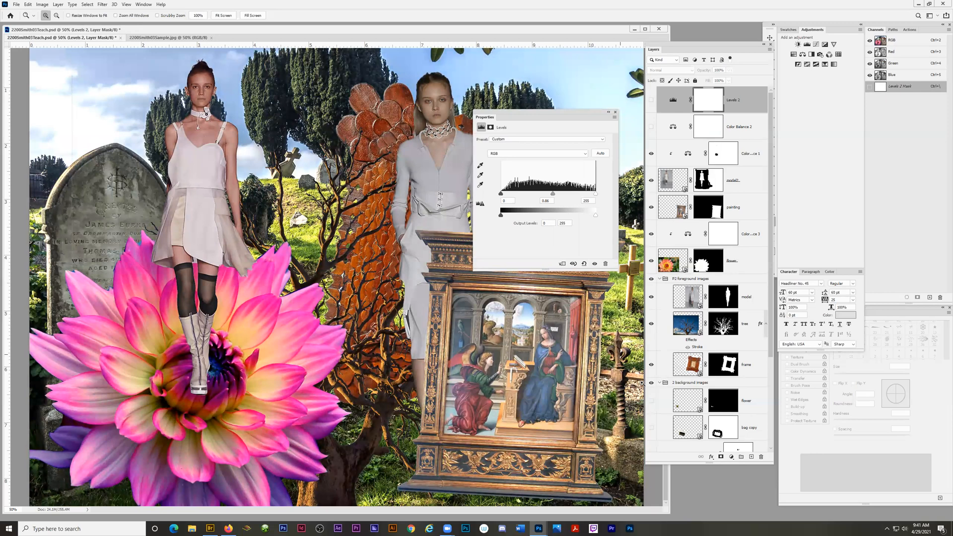
Add an unclipped Brightness/Contrast adjustment layer above Levels 2
click(711, 457)
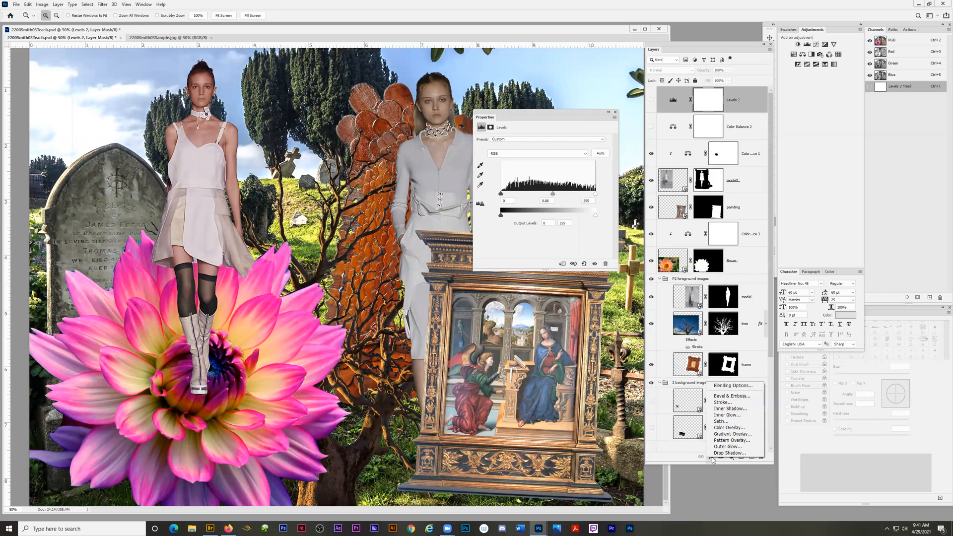
click(704, 44)
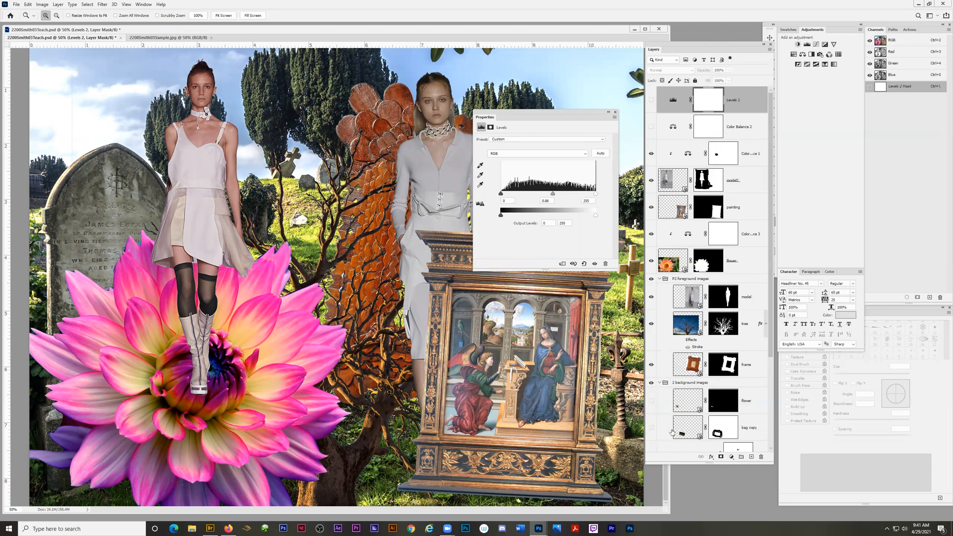
click(732, 457)
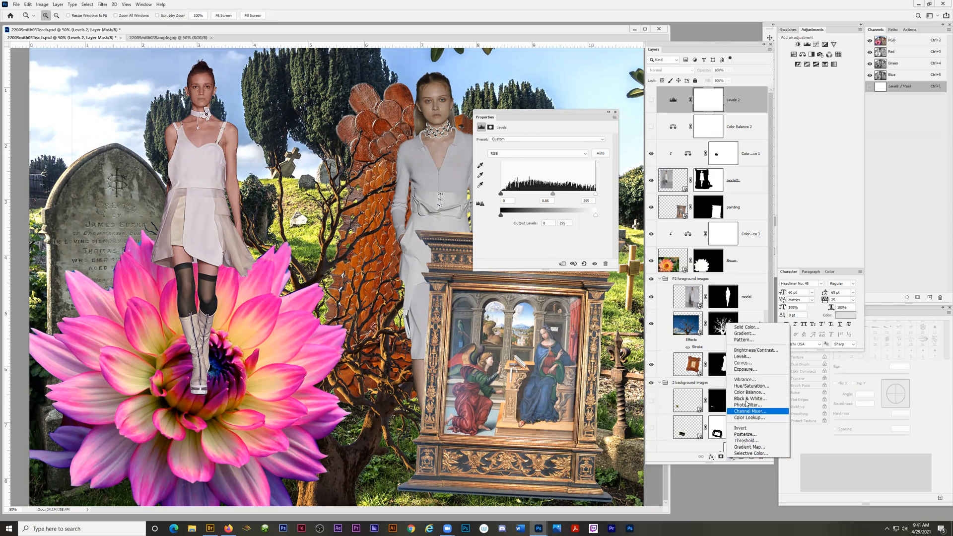
click(753, 352)
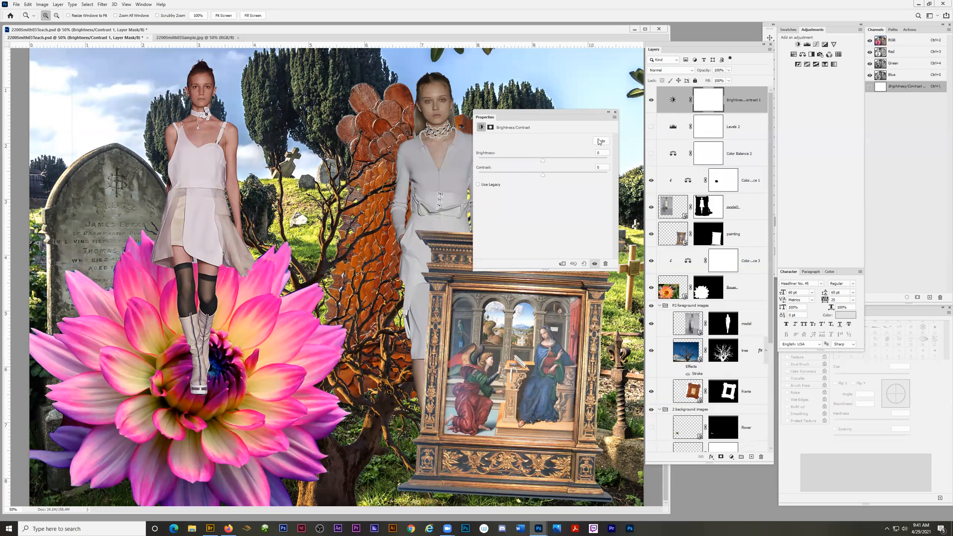
Try brighter settings on the whole collage, and set brightness to -51 and contrast to -1
mouse_move(544, 159)
mouse_down()
mouse_move(585, 161)
mouse_move(539, 163)
mouse_move(550, 162)
mouse_up()
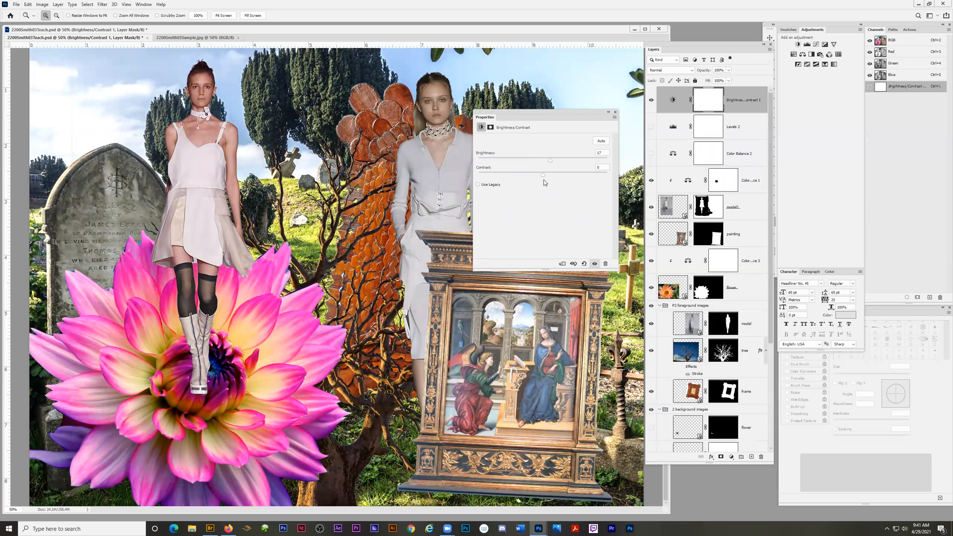
mouse_move(550, 163)
mouse_down()
mouse_move(577, 161)
mouse_move(544, 165)
mouse_move(552, 163)
mouse_up()
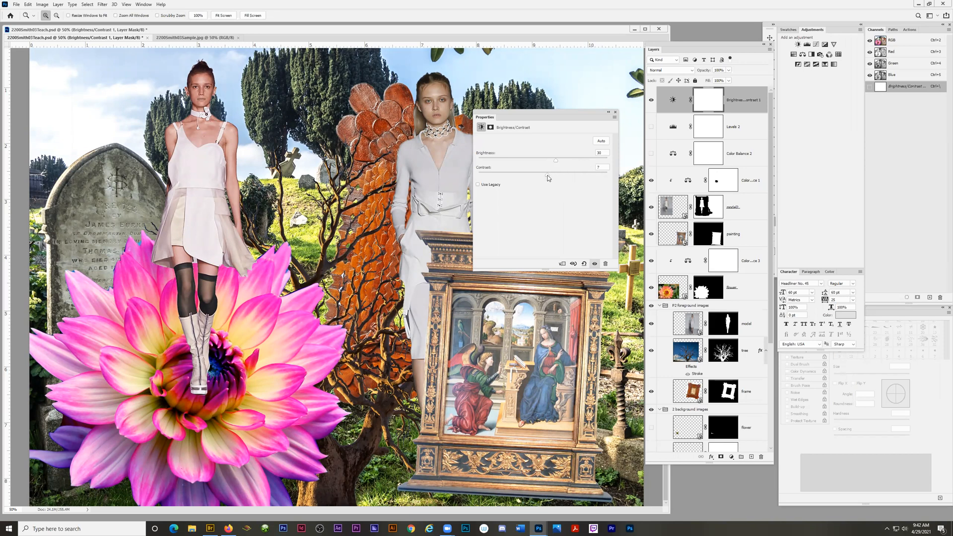
drag(548, 174, 550, 176)
drag(553, 162, 521, 164)
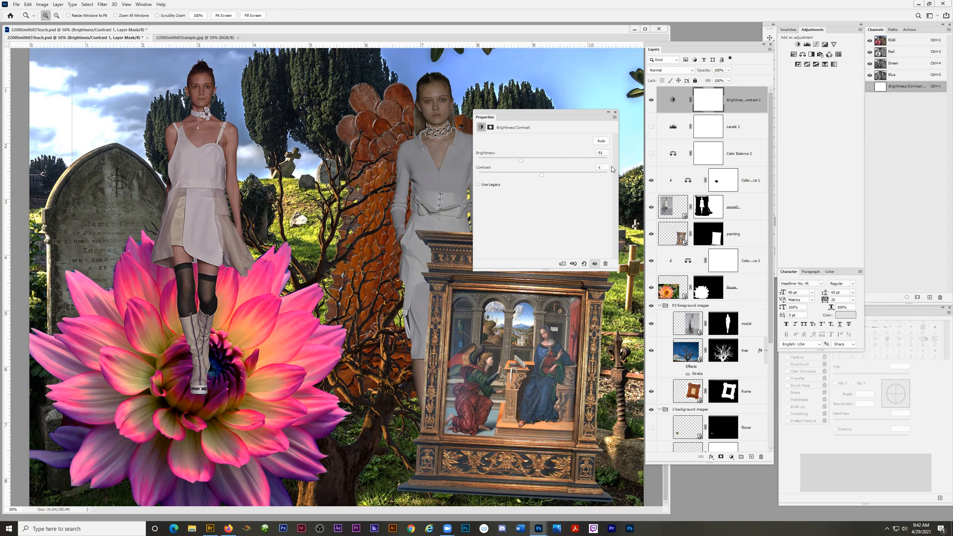
Add a Curves adjustment layer at the top of the stack and raise the middle of its RGB curve to brighten the collage
click(732, 457)
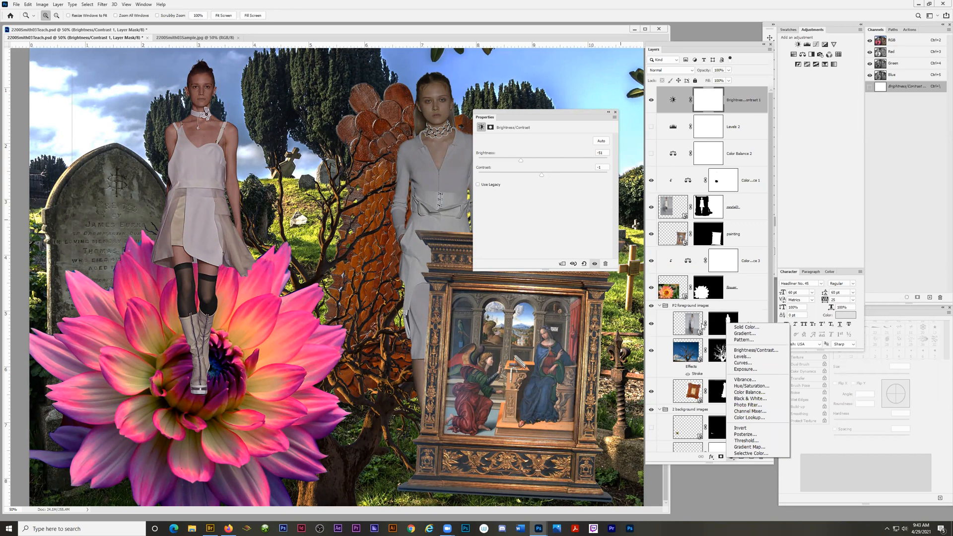
click(743, 364)
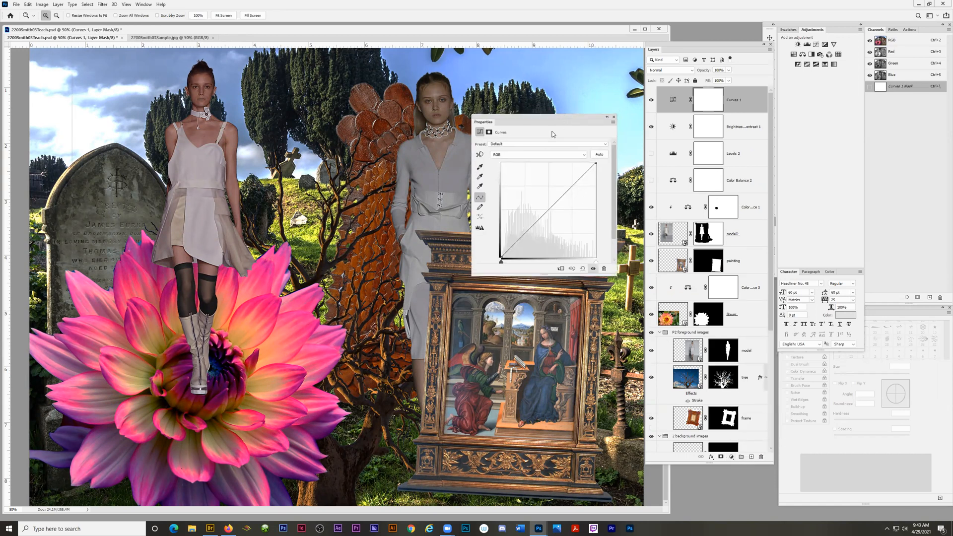
drag(553, 134, 529, 222)
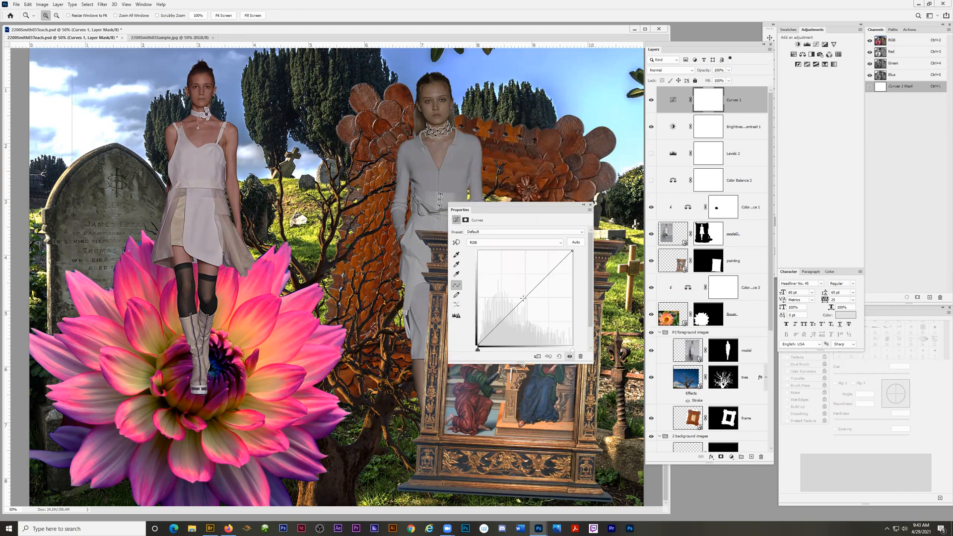
drag(522, 298, 519, 293)
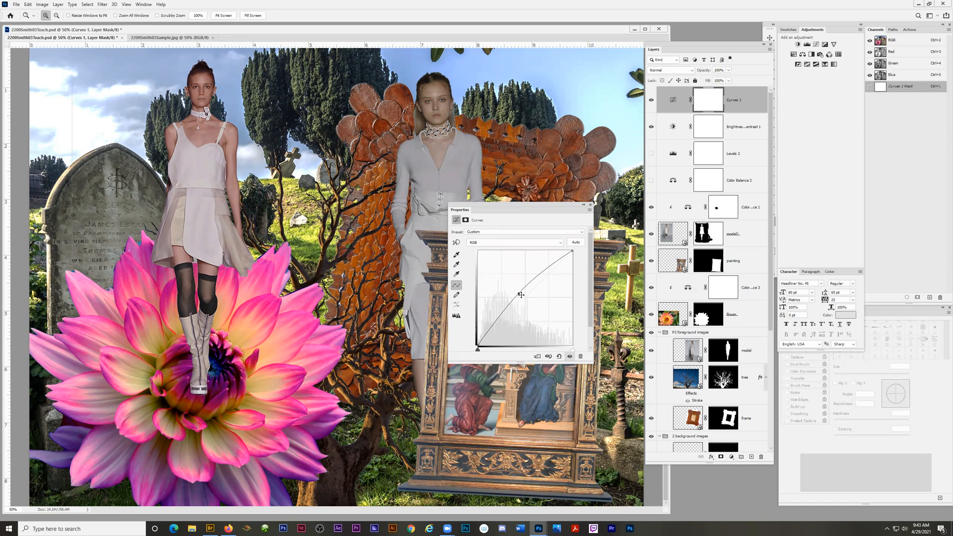
mouse_move(518, 293)
mouse_down()
mouse_move(504, 294)
mouse_move(521, 298)
mouse_move(535, 325)
mouse_move(510, 293)
mouse_move(515, 306)
mouse_move(497, 318)
mouse_move(554, 265)
mouse_move(508, 316)
mouse_move(514, 296)
mouse_up()
mouse_move(514, 296)
mouse_down()
mouse_move(486, 323)
mouse_move(549, 264)
mouse_move(525, 299)
mouse_move(518, 293)
mouse_up()
Hide the Curves and Brightness/Contrast layers and add an Exposure adjustment layer at the top of the stack
click(651, 100)
click(651, 127)
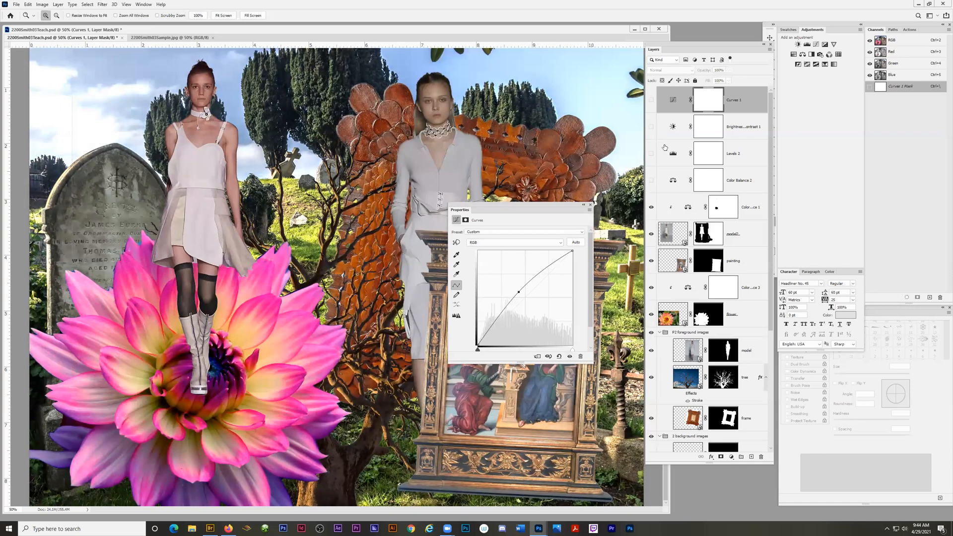
click(731, 457)
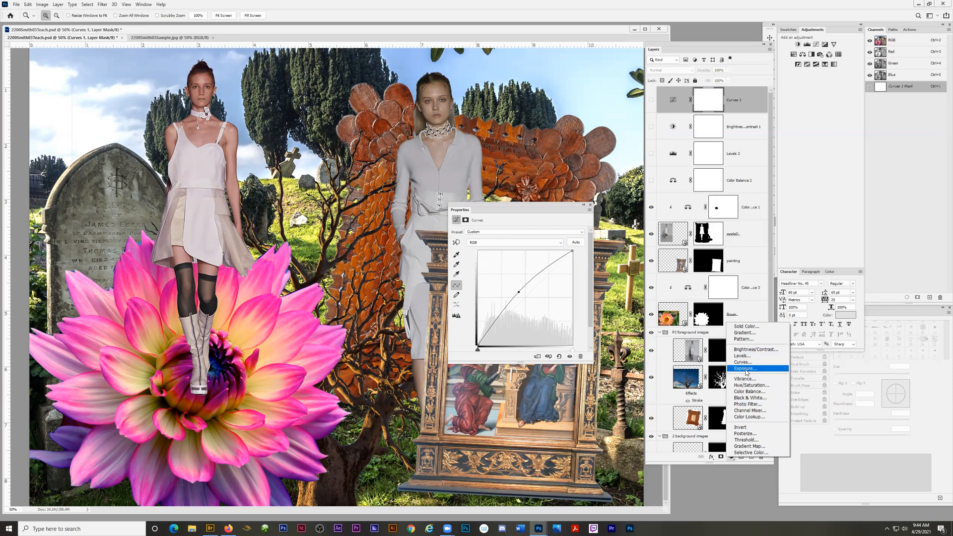
click(747, 370)
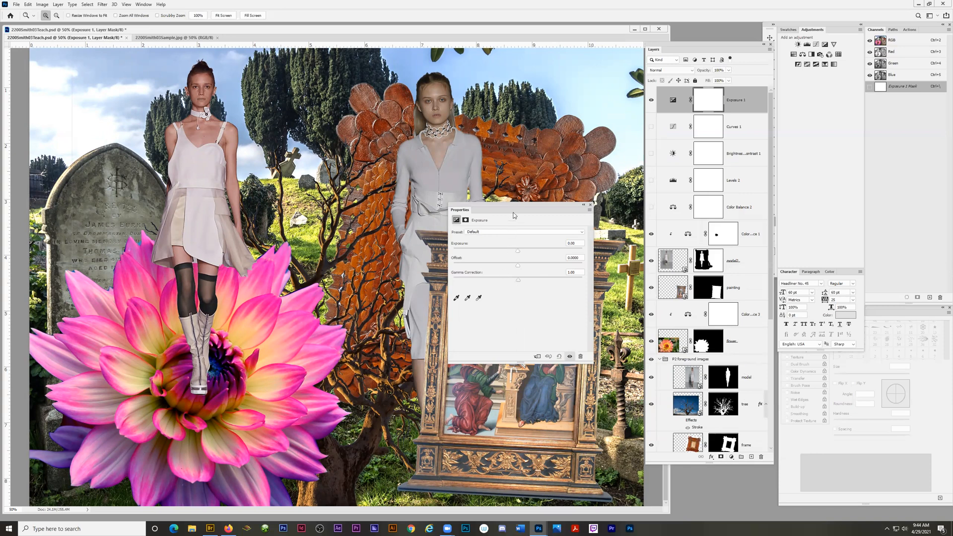
drag(519, 199, 487, 224)
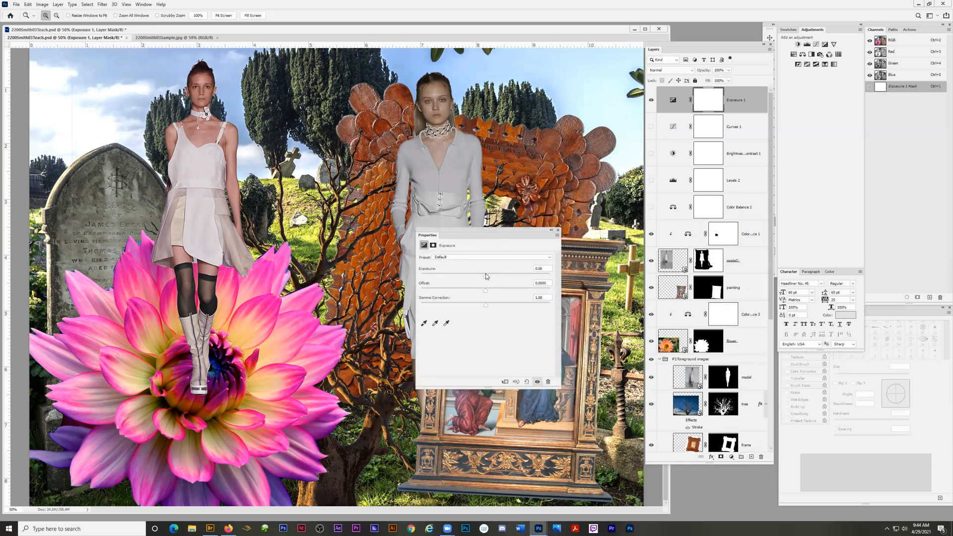
Set gamma correction to 1.04 and exposure to 0.00, trying the midtone eyedropper on the left model's top
drag(486, 279, 485, 304)
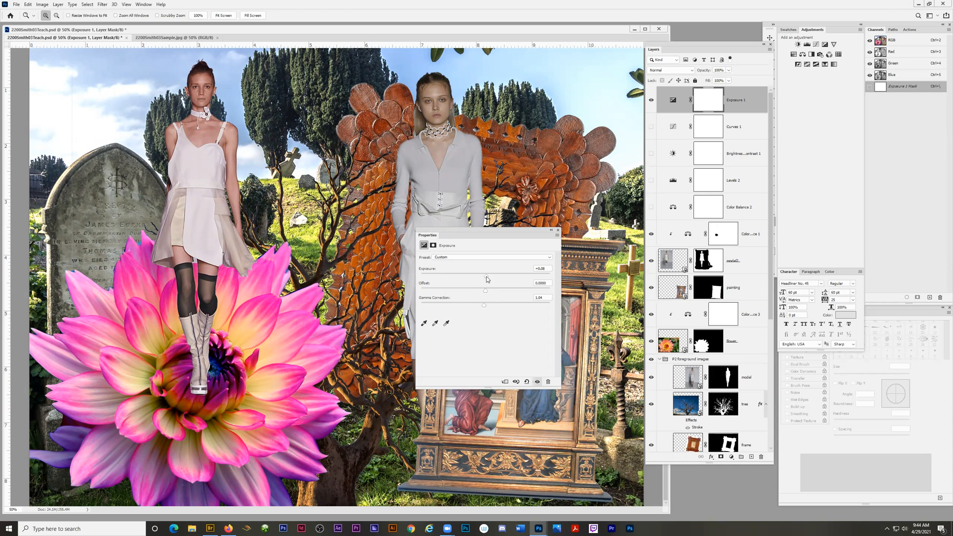
mouse_move(487, 279)
mouse_down()
mouse_move(498, 281)
mouse_move(468, 281)
mouse_up()
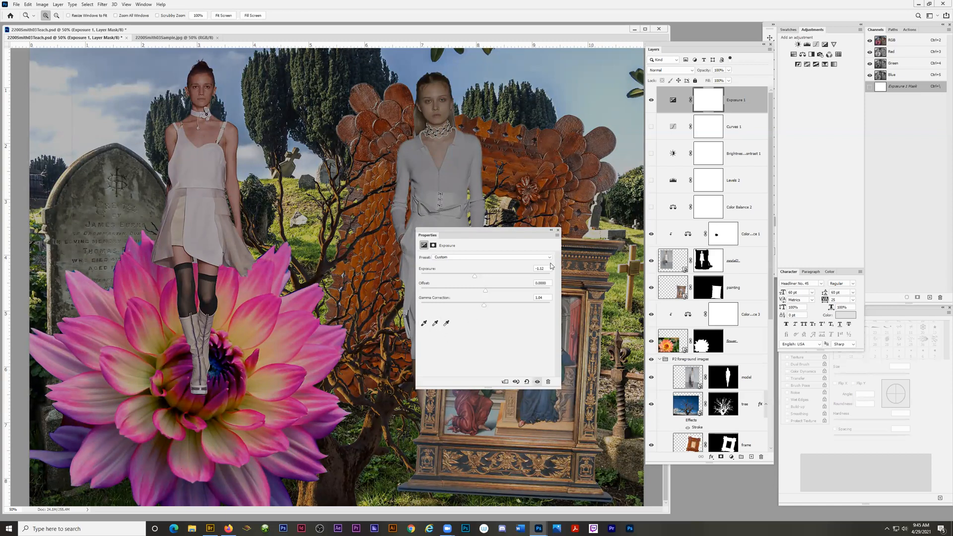
click(435, 323)
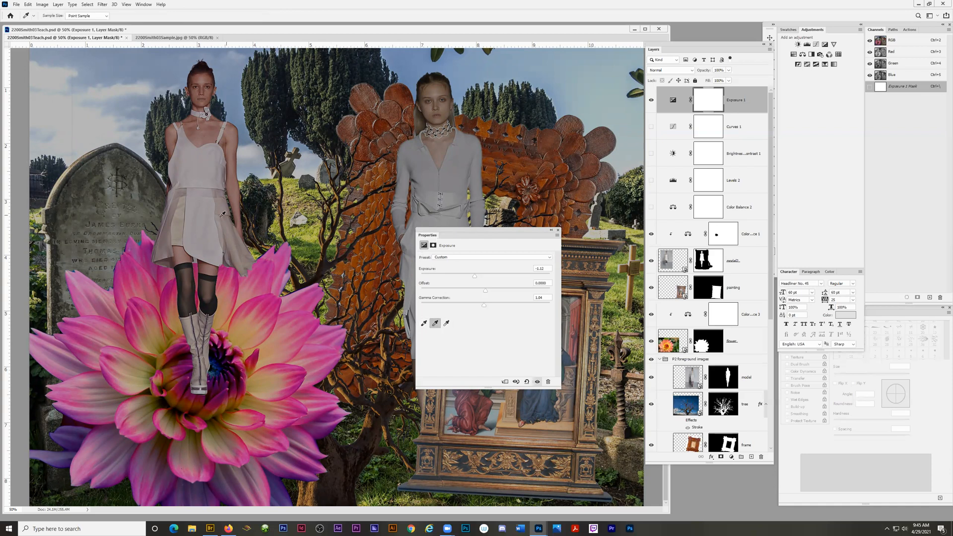
click(202, 164)
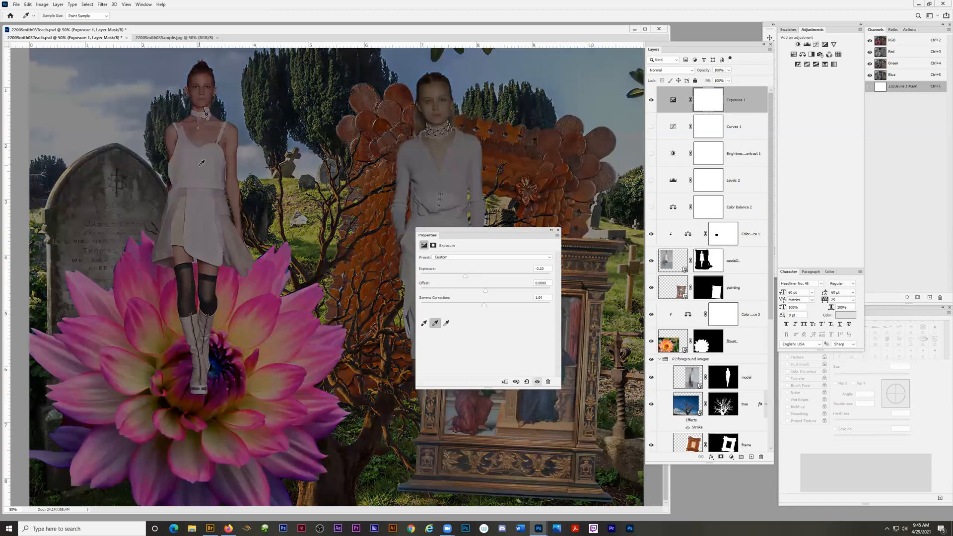
drag(465, 277, 484, 277)
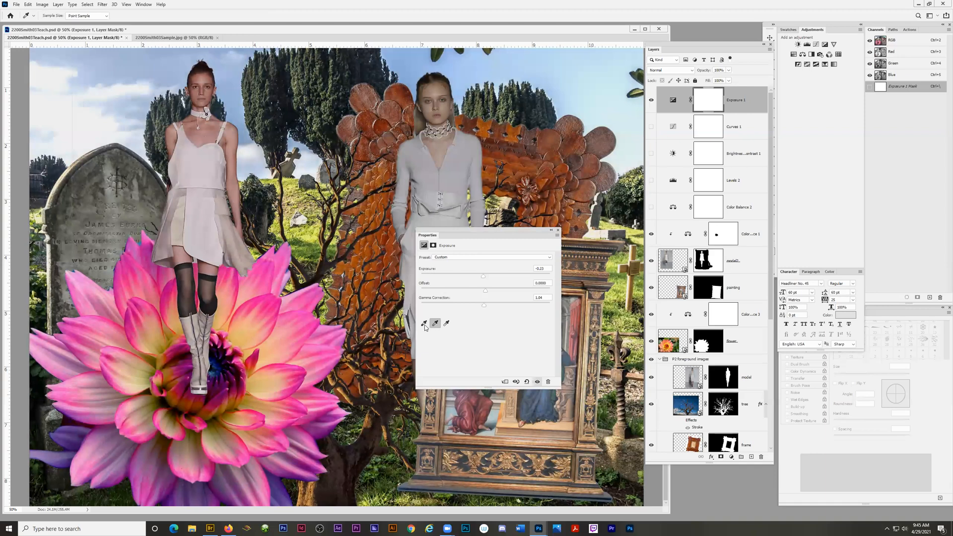
click(447, 324)
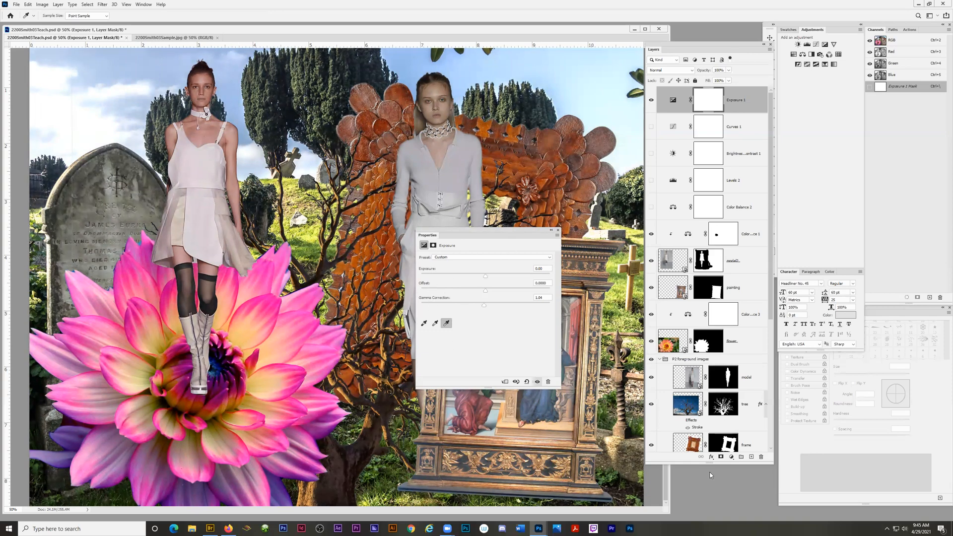
Close the floating adjustment properties and hide the Exposure 1 layer
click(731, 457)
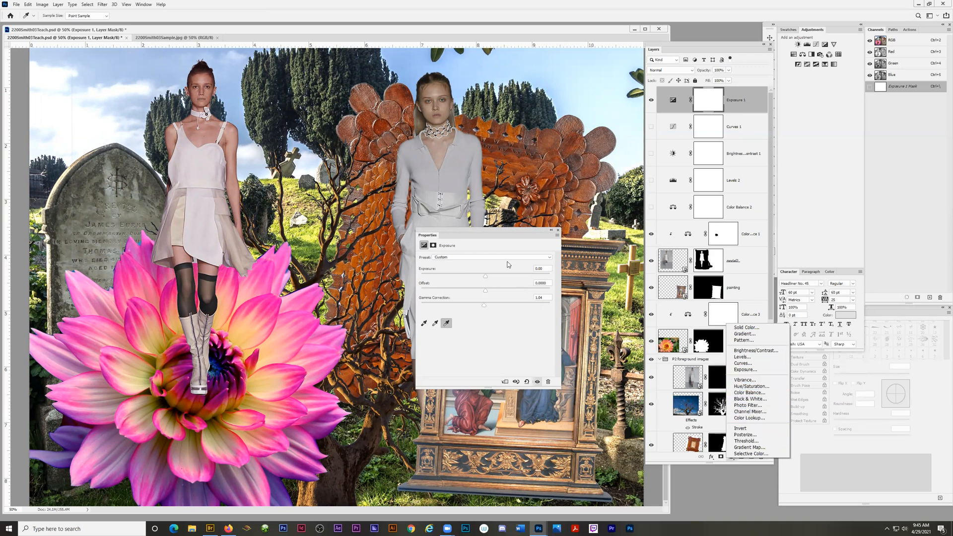
click(558, 230)
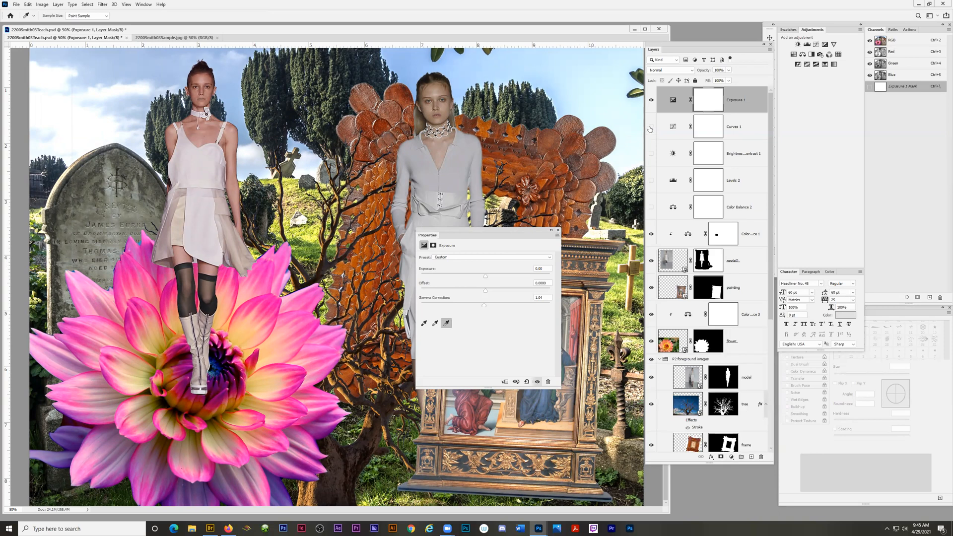
click(558, 230)
click(652, 100)
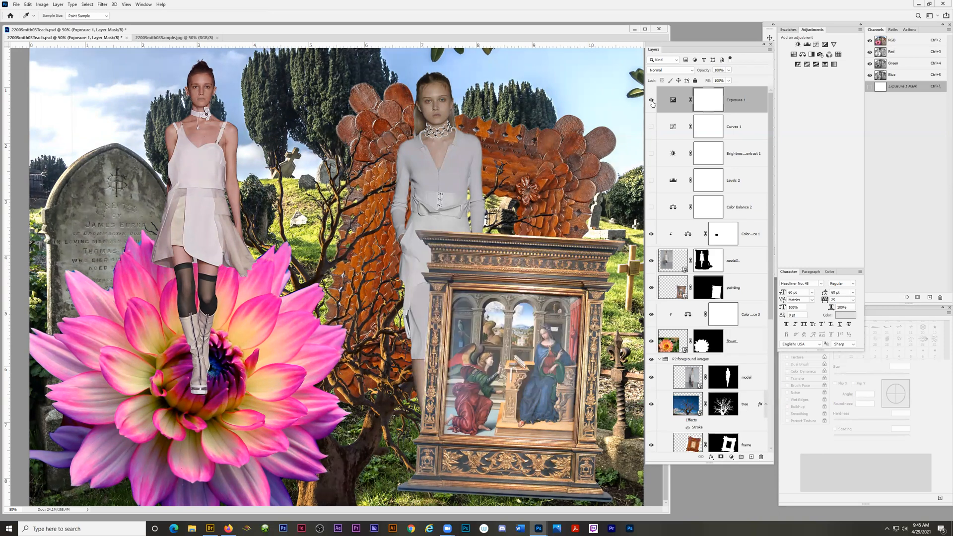
Add a Vibrance adjustment layer above Exposure 1 and move its properties down off the upper part of the collage
click(712, 457)
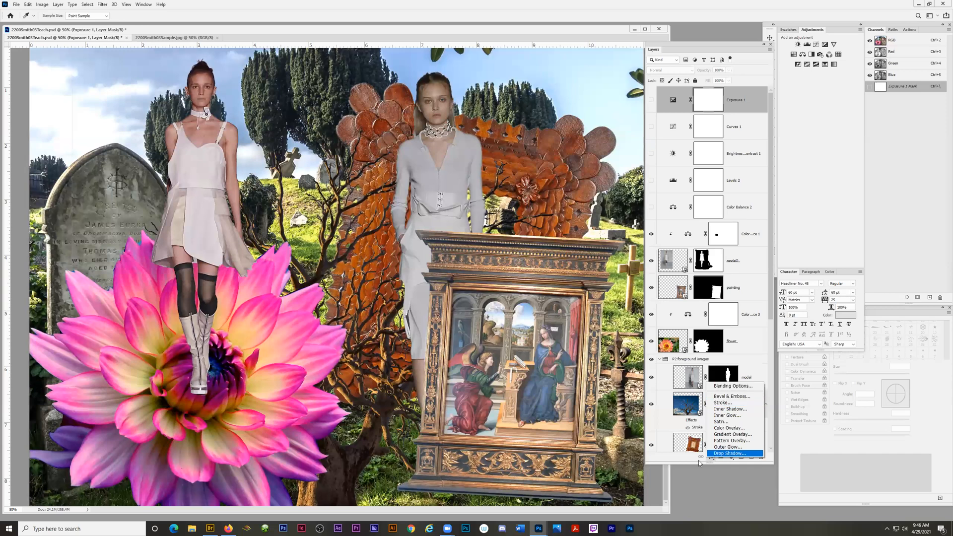
click(676, 463)
click(731, 457)
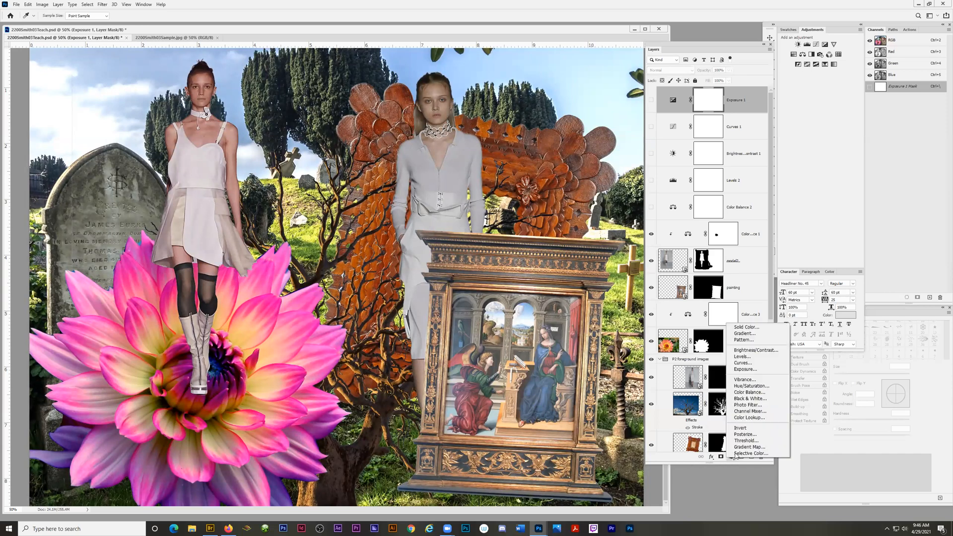
click(753, 381)
key(z)
drag(487, 229, 473, 336)
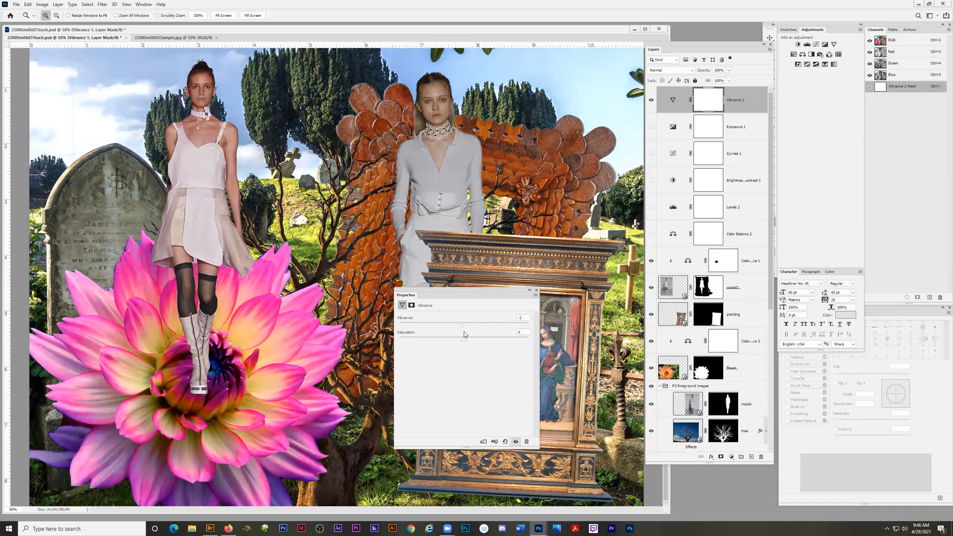
Try lowering the Vibrance layer's saturation to -100 for a black-and-white look, and bring it back to -1
drag(464, 339, 406, 343)
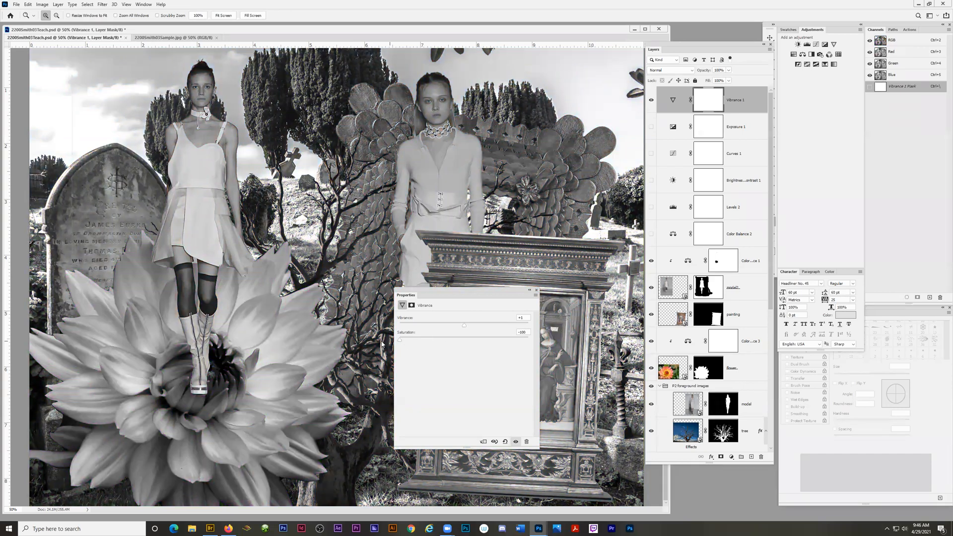
click(461, 339)
drag(396, 343, 370, 342)
click(464, 340)
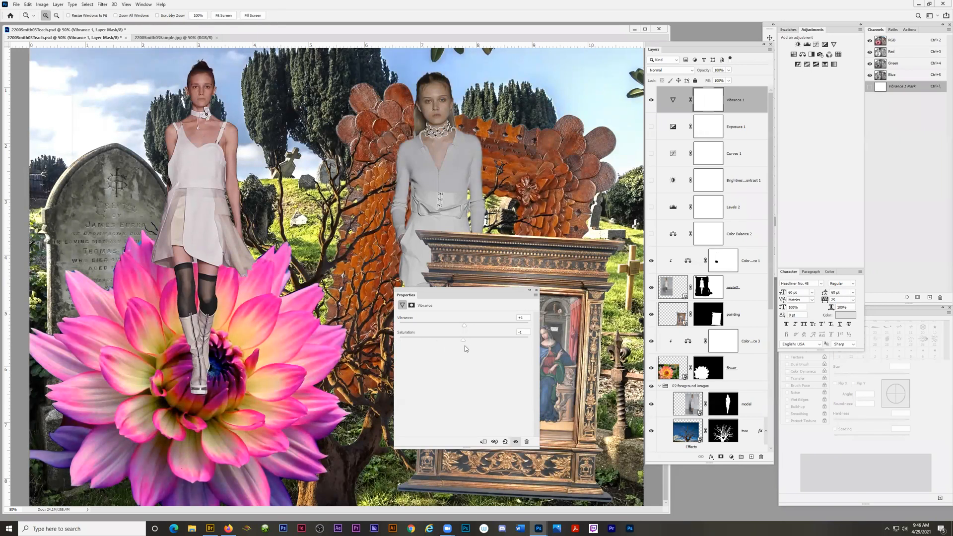
Increase the vibrance to about +30, compare the collage with and without the Vibrance layer, and close its properties
drag(466, 326, 484, 327)
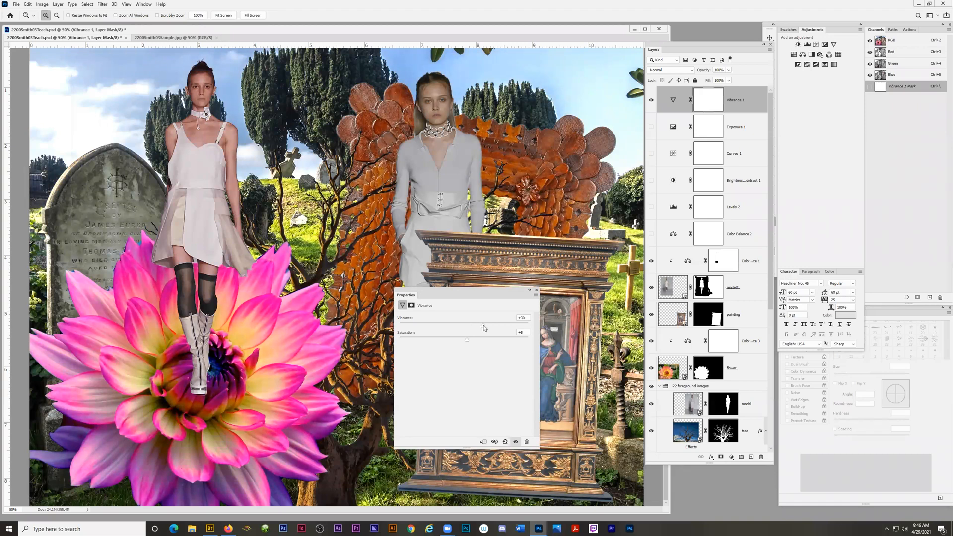
drag(465, 328, 497, 331)
click(652, 103)
click(651, 102)
click(652, 103)
click(651, 102)
click(536, 289)
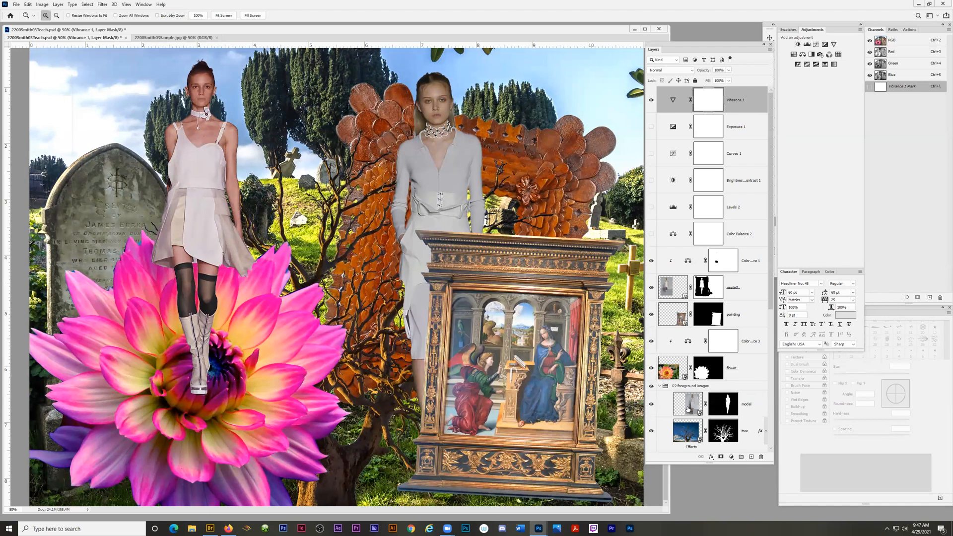
Hide the Vibrance 1 layer and the Color Balance adjustment clipped to the flower layer
click(651, 101)
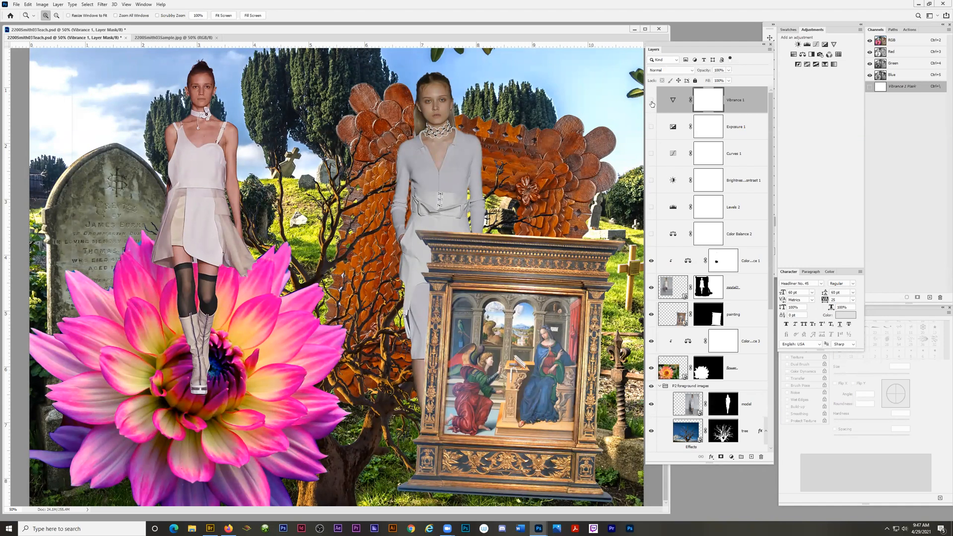
click(731, 457)
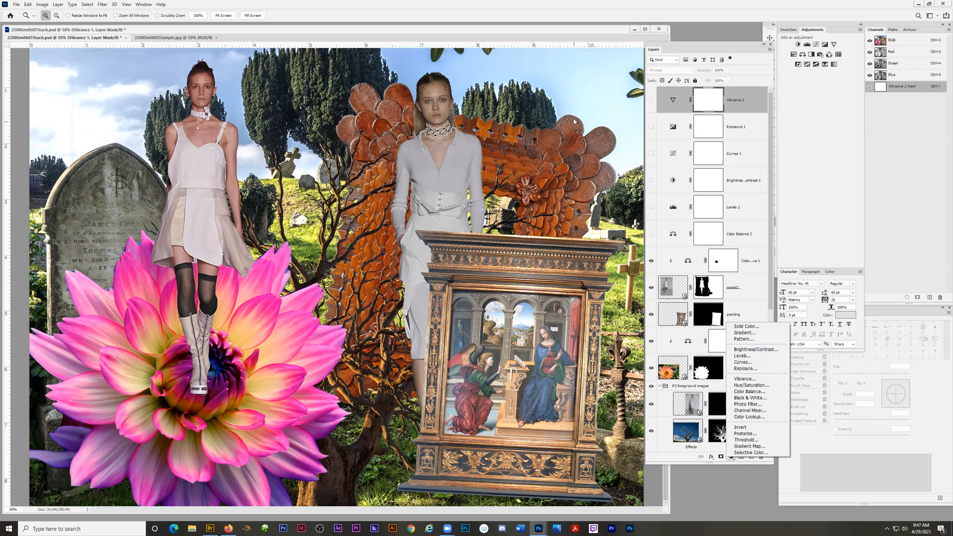
click(525, 31)
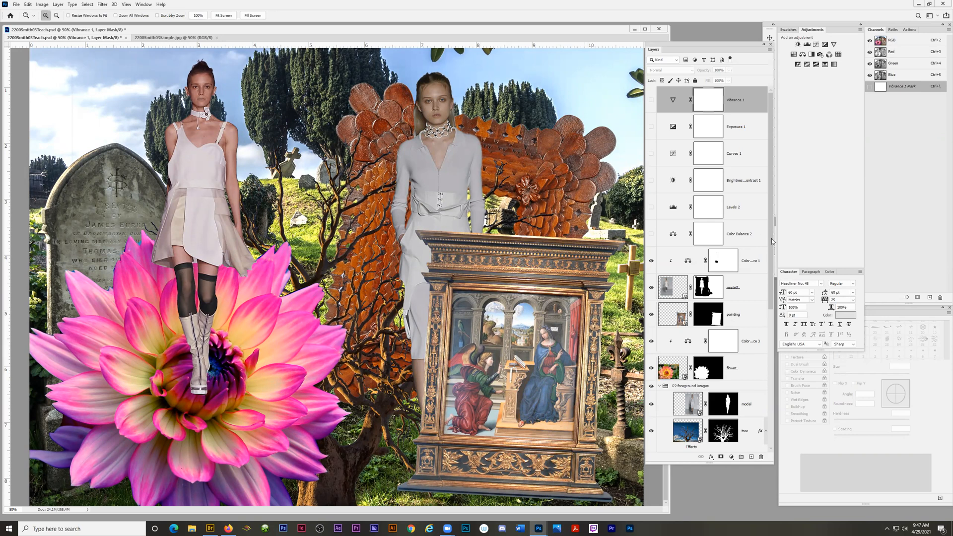
scroll(771, 238, down, 2)
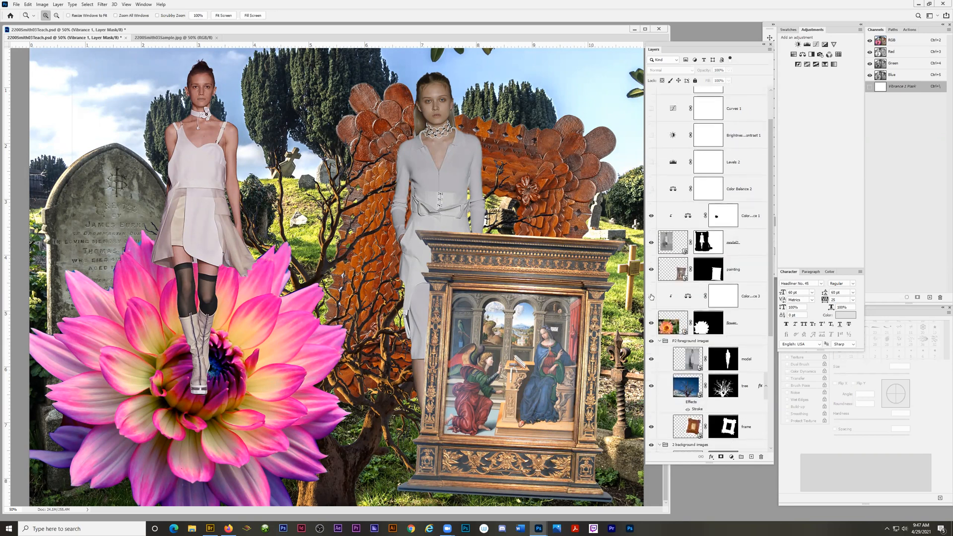
click(651, 296)
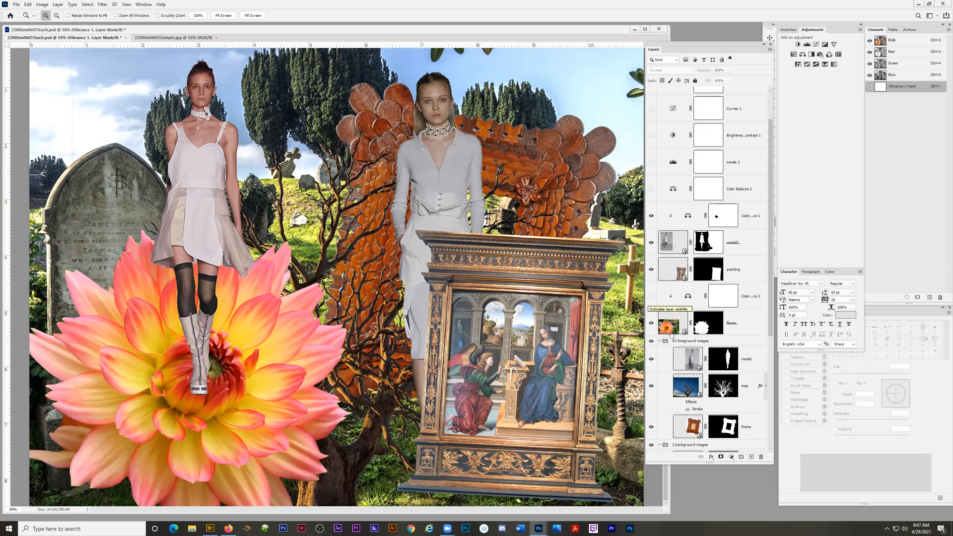
Add a Hue/Saturation adjustment layer above the frame layer and move its properties over the large flower
click(651, 427)
click(652, 427)
click(689, 430)
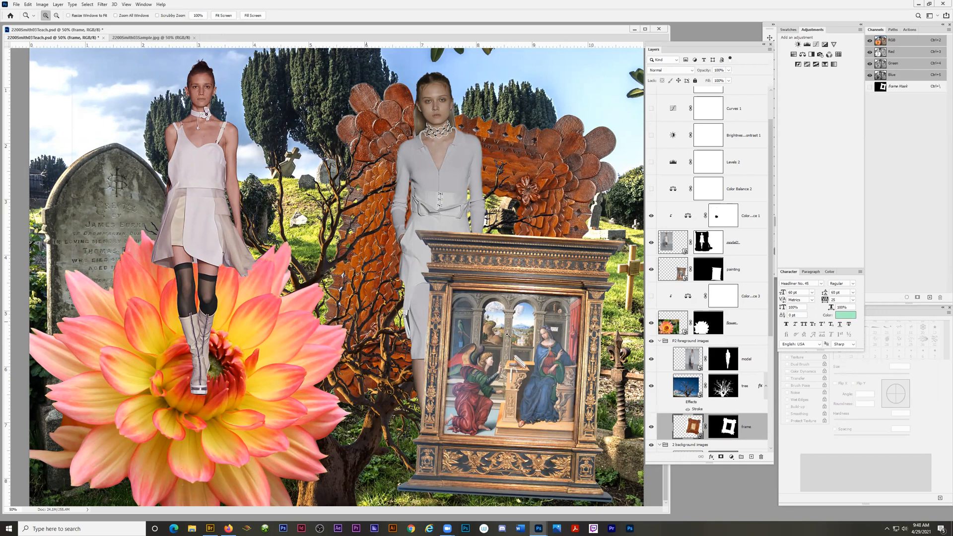
scroll(764, 373, down, 5)
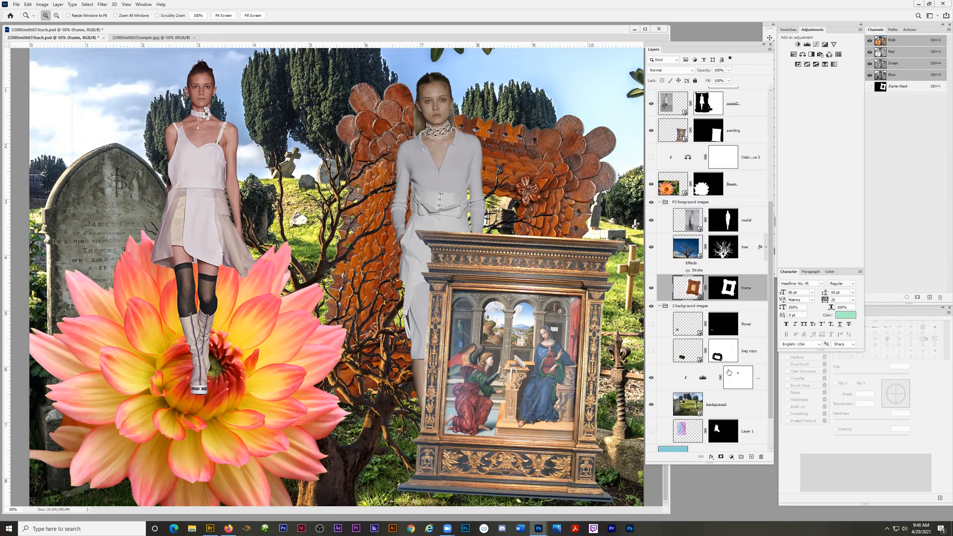
click(731, 456)
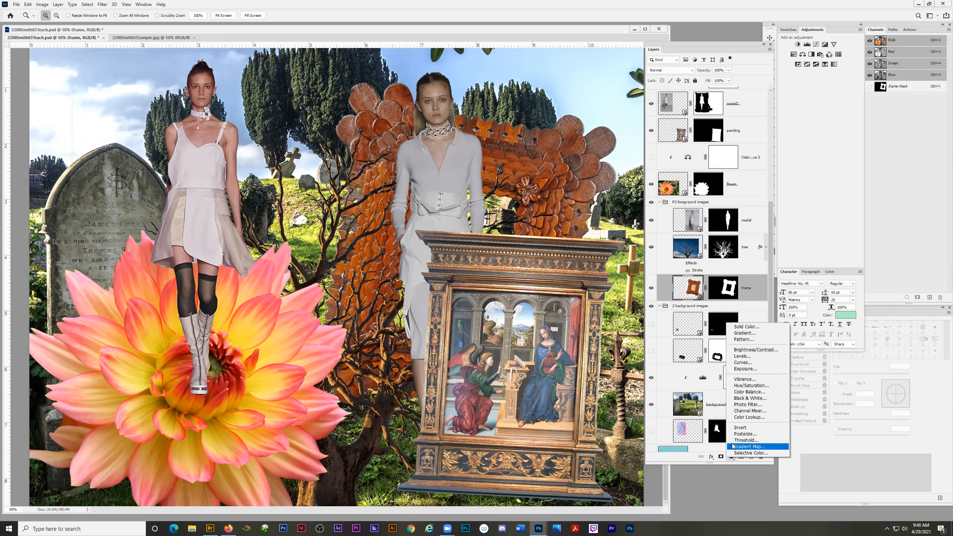
click(751, 386)
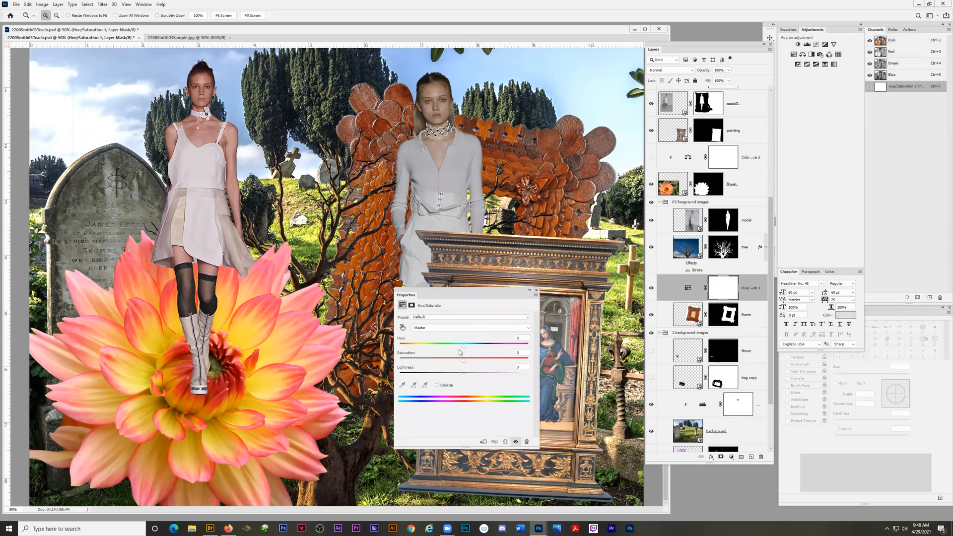
drag(477, 290, 244, 290)
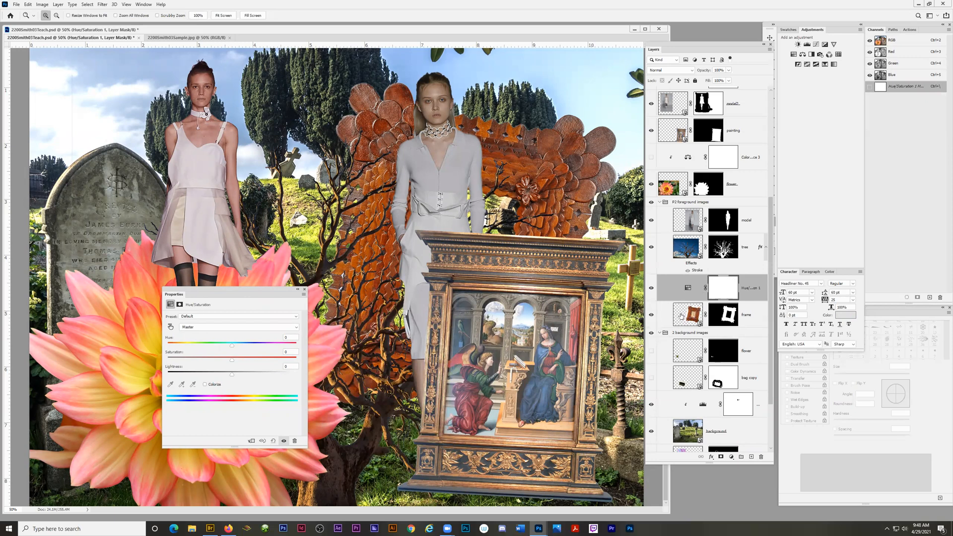
Clip the new Hue/Saturation layer to the frame layer and keep the adjustment selected
right_click(759, 287)
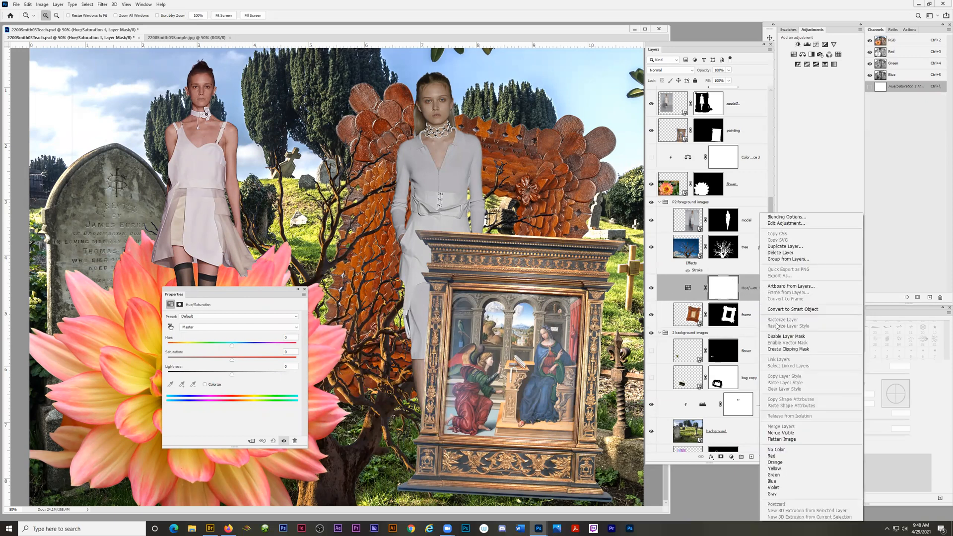
click(777, 349)
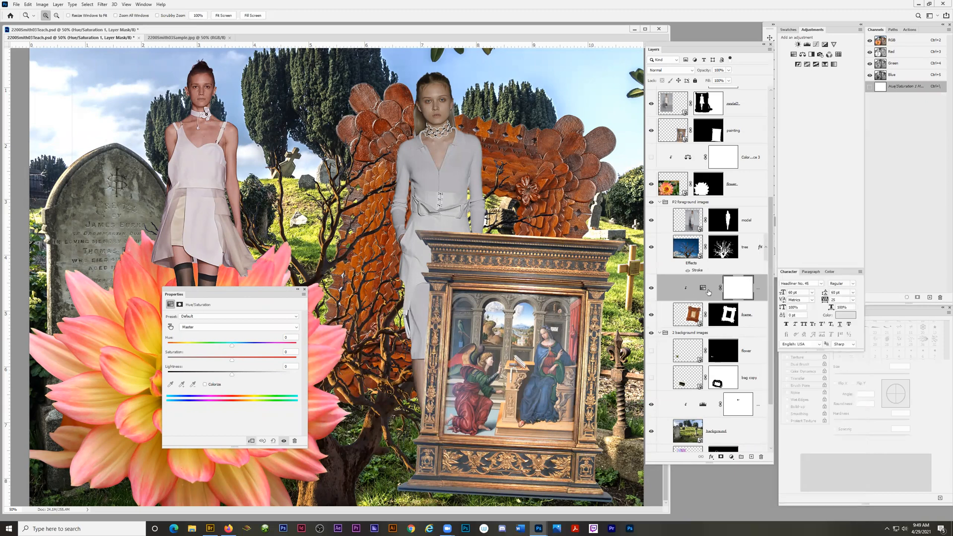
click(680, 312)
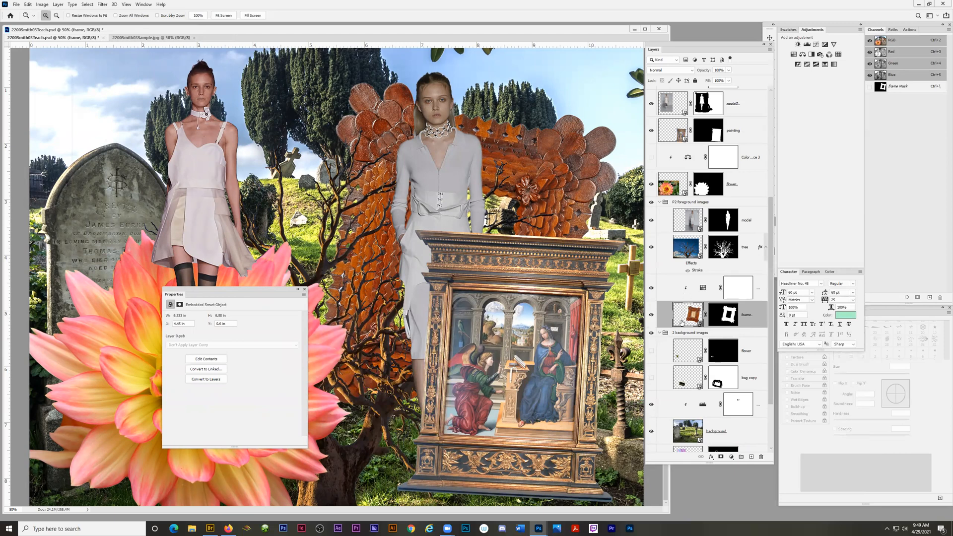
click(714, 289)
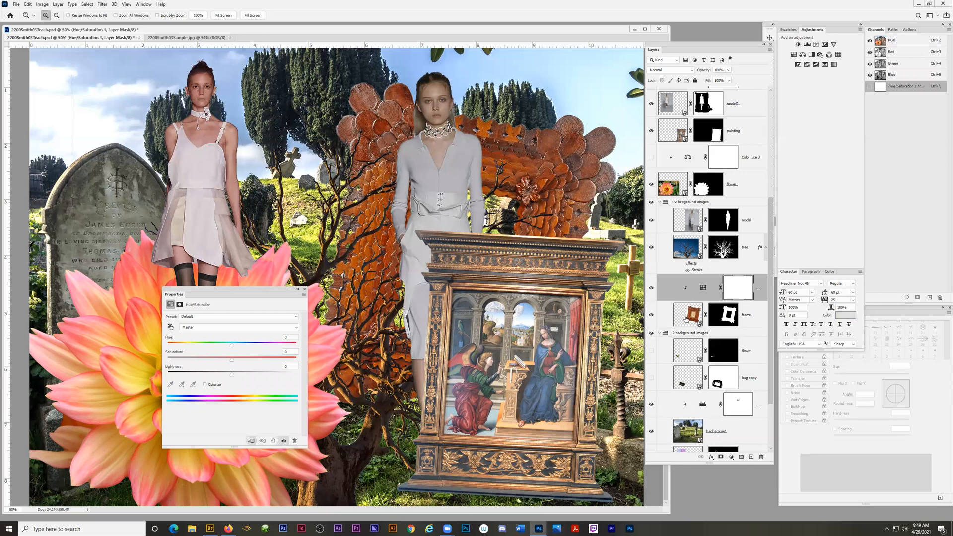
Hide the model layer in the foreground group and shift the frame's hue through yellow to a purple of about -65
click(651, 221)
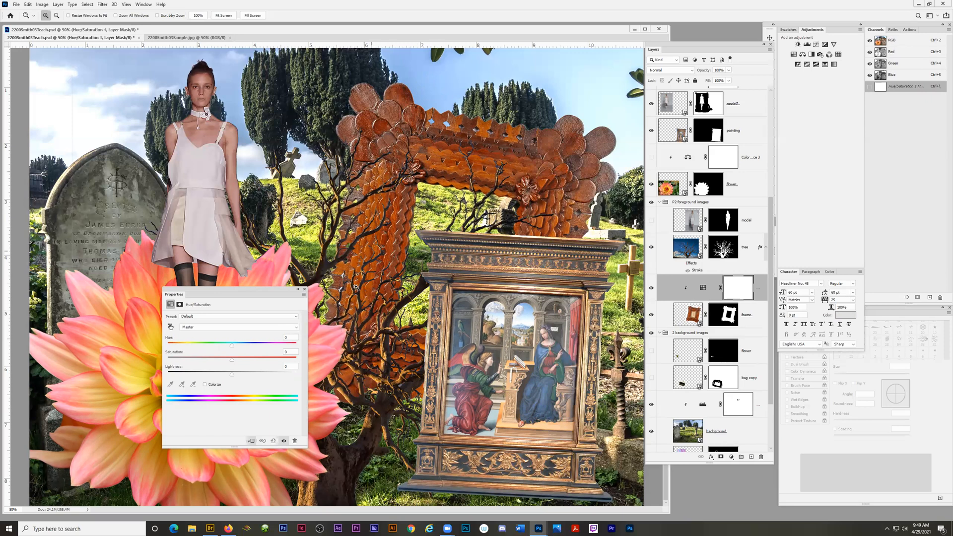
mouse_move(233, 347)
mouse_down()
mouse_move(264, 349)
mouse_move(251, 349)
mouse_up()
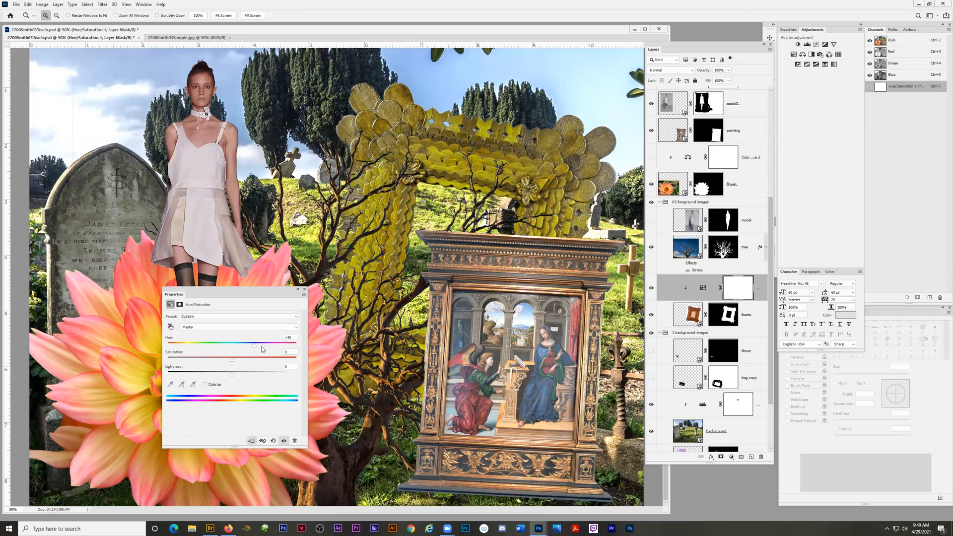
drag(254, 346, 193, 347)
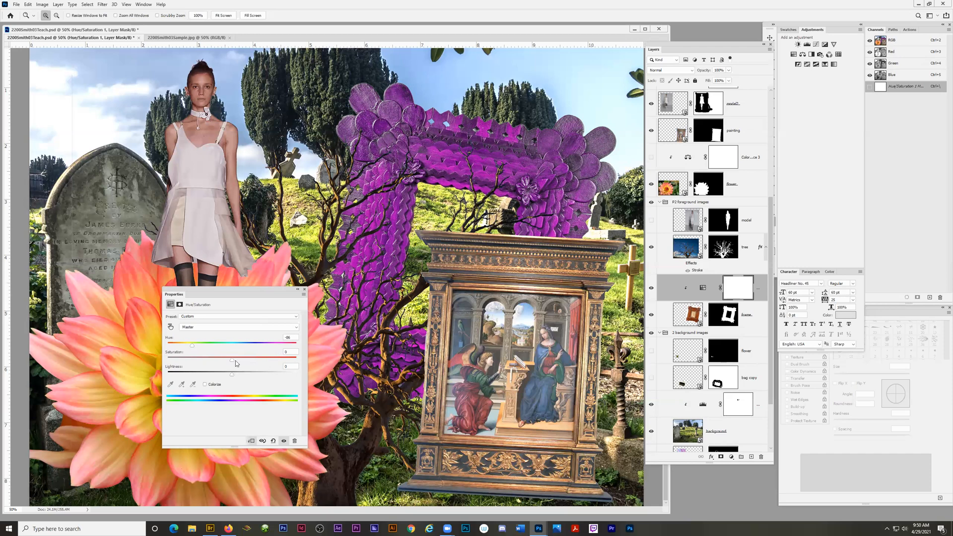
Try lower and higher saturation on the frame, up to about +58, and settle on about -13
drag(233, 363, 214, 363)
drag(215, 363, 269, 361)
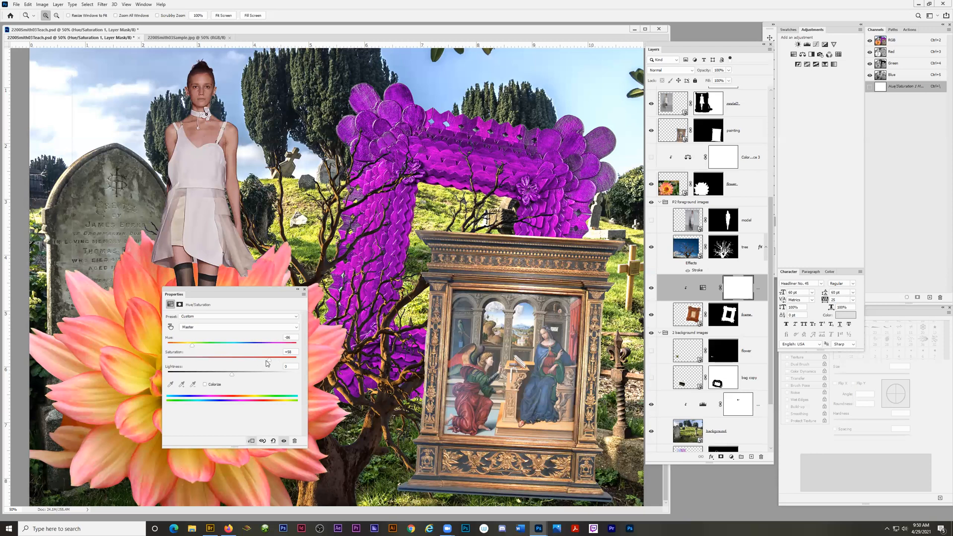
drag(270, 360, 229, 361)
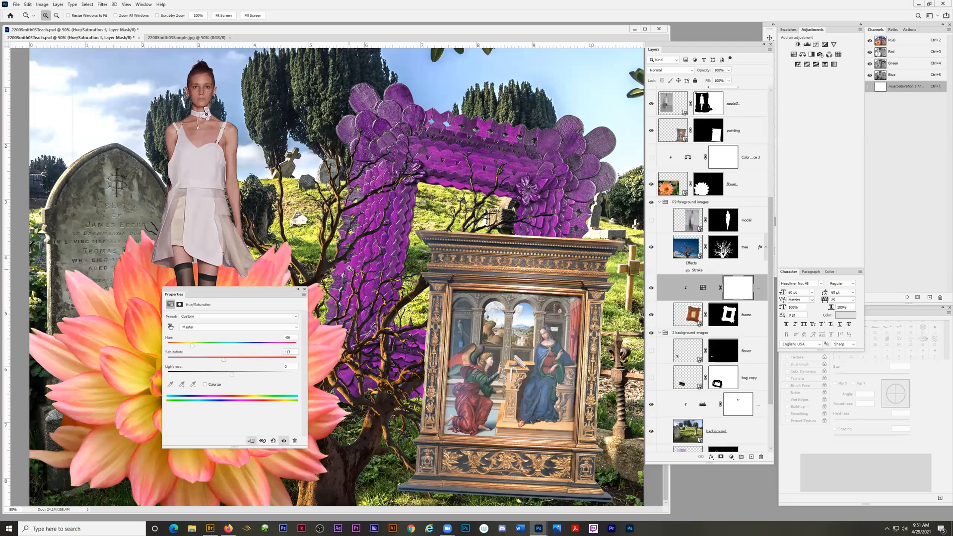
Set the frame adjustment's lightness to 0, fine-tune its hue and move the properties over the painting
mouse_move(231, 377)
mouse_down()
mouse_move(260, 376)
mouse_move(220, 375)
mouse_move(231, 375)
mouse_up()
drag(290, 367, 265, 370)
text(0)
key(Return)
mouse_move(193, 345)
mouse_down()
mouse_move(158, 342)
mouse_move(318, 350)
mouse_move(192, 347)
mouse_up()
mouse_move(255, 295)
mouse_down()
mouse_move(400, 298)
mouse_move(543, 325)
mouse_up()
drag(548, 289, 540, 237)
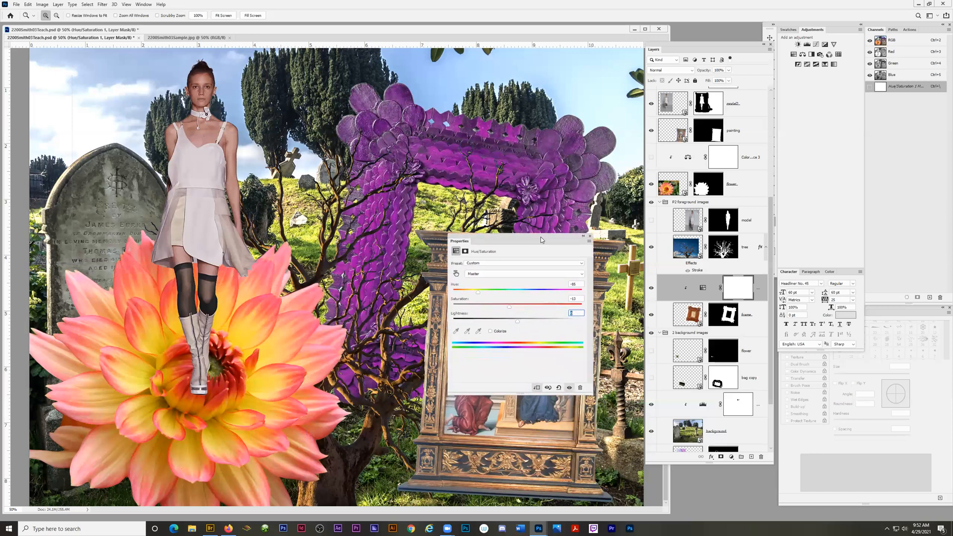
Add a Black & White adjustment layer above it with reds about 176, greens about -66 and cyans about 132, and delete its layer mask
click(731, 457)
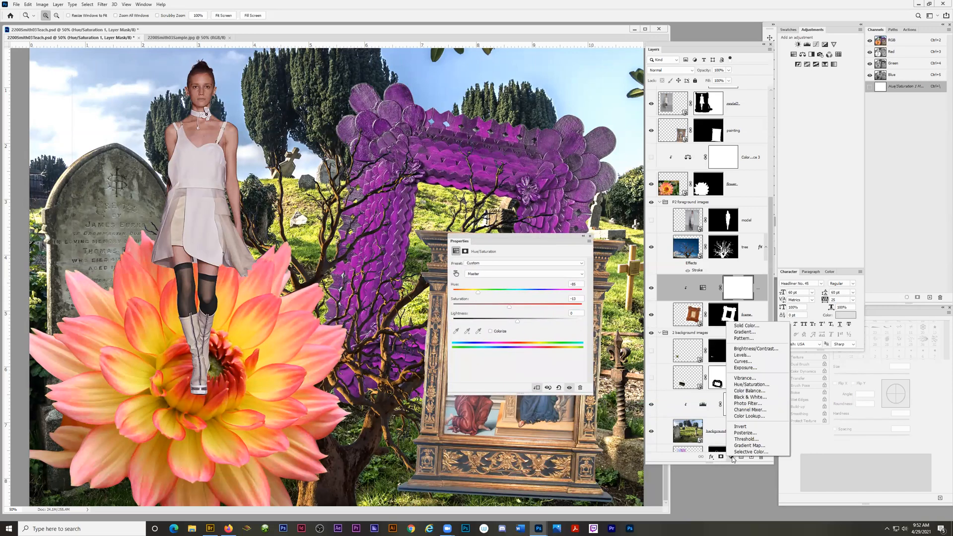
click(746, 400)
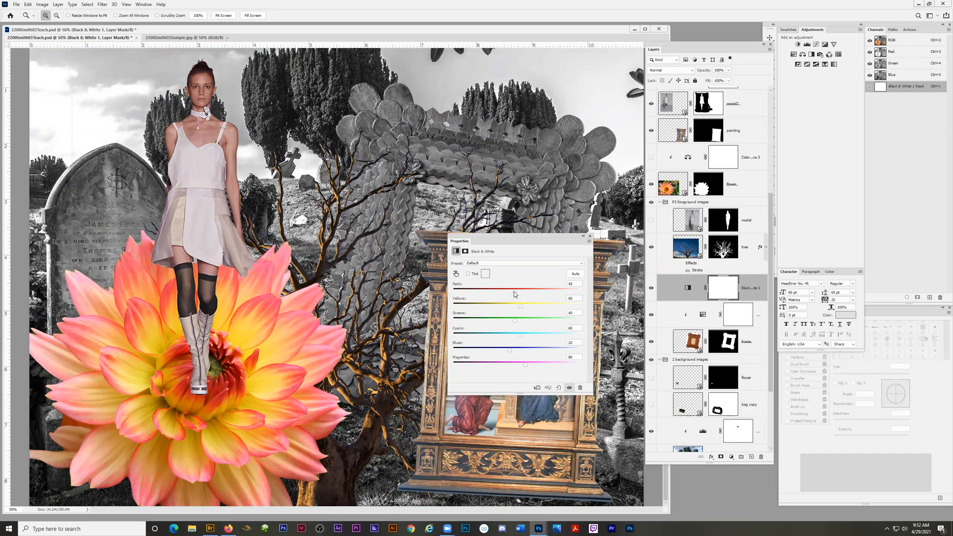
drag(514, 292, 550, 291)
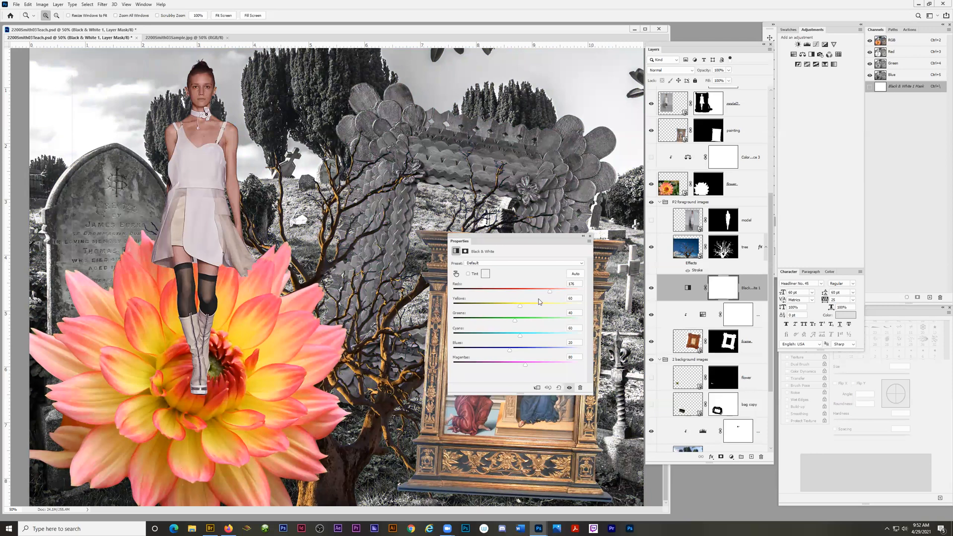
drag(516, 320, 539, 334)
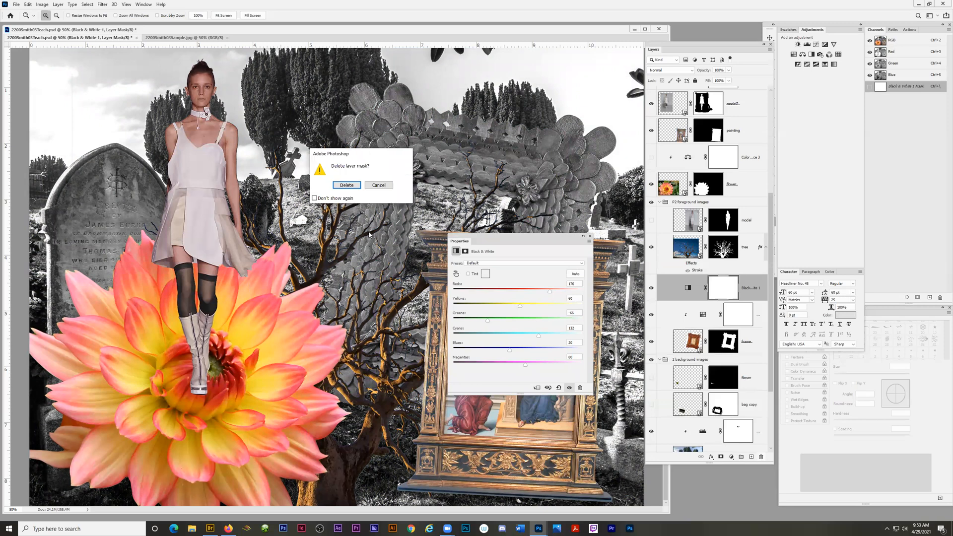
click(346, 185)
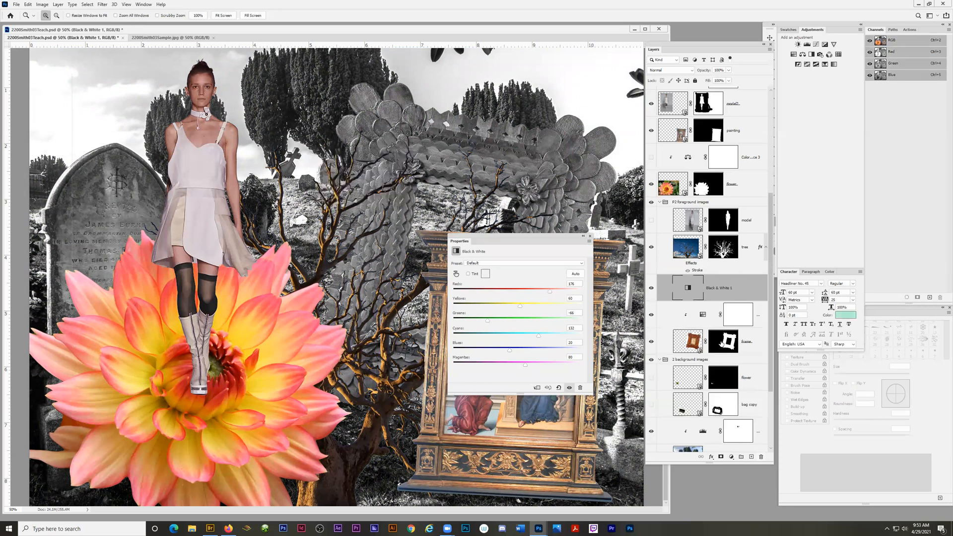
Add another Hue/Saturation layer above Black & White 1, set its saturation to -100 and delete its layer mask
click(732, 457)
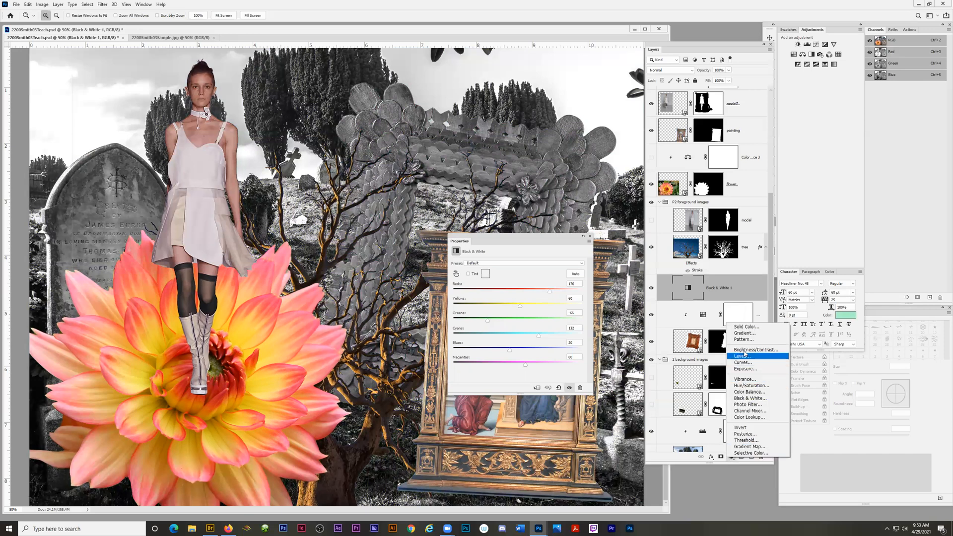
click(744, 387)
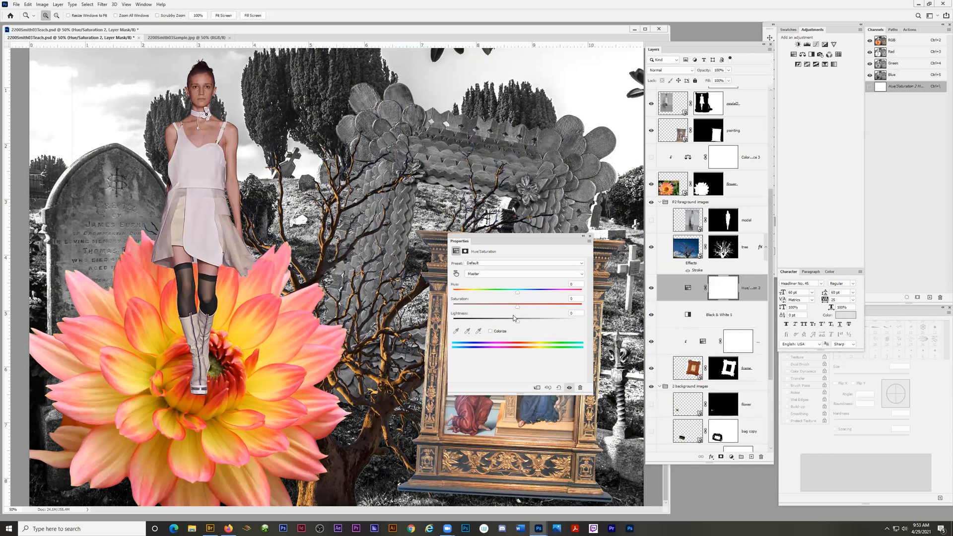
drag(517, 307, 429, 308)
click(650, 289)
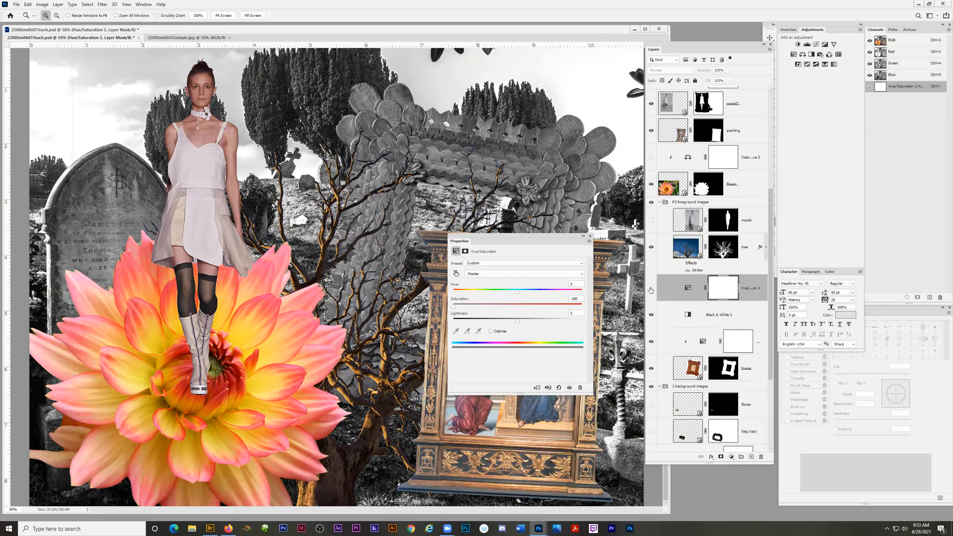
click(651, 290)
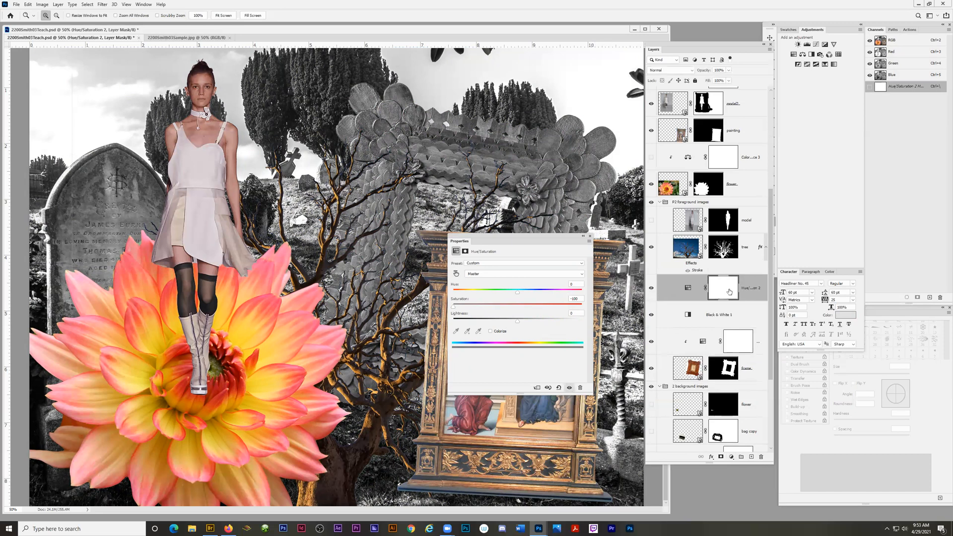
click(761, 456)
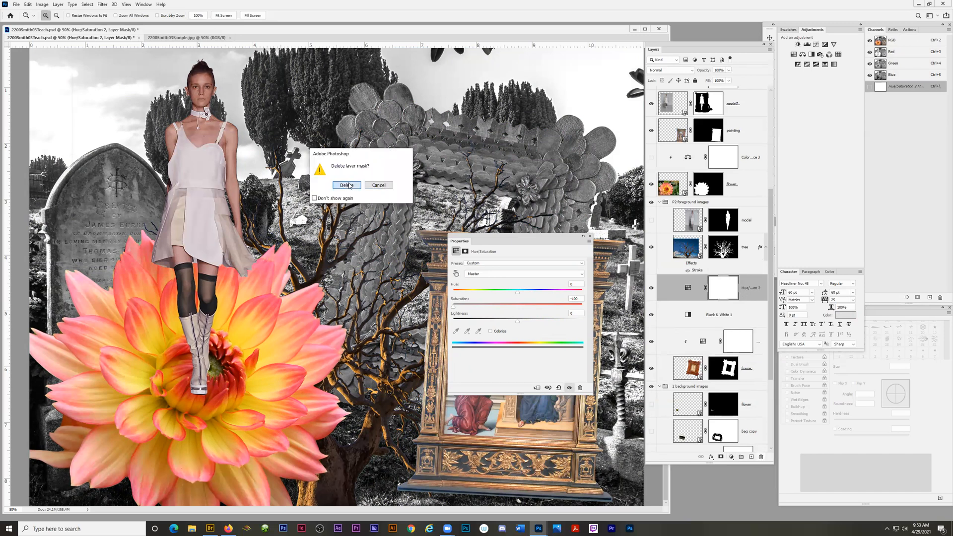
click(349, 185)
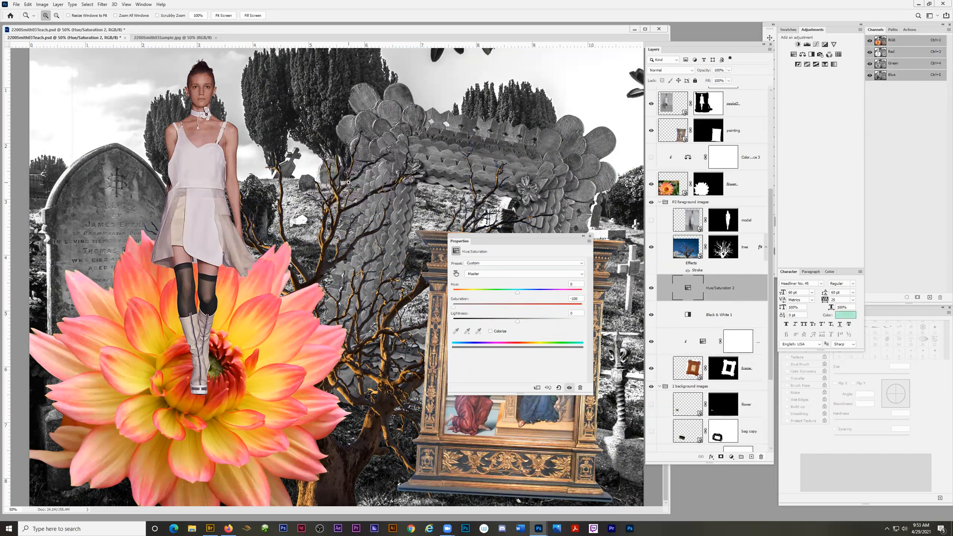
Compare the collage with and without the Hue/Saturation 2 layer and select the Black & White 1 layer
click(732, 457)
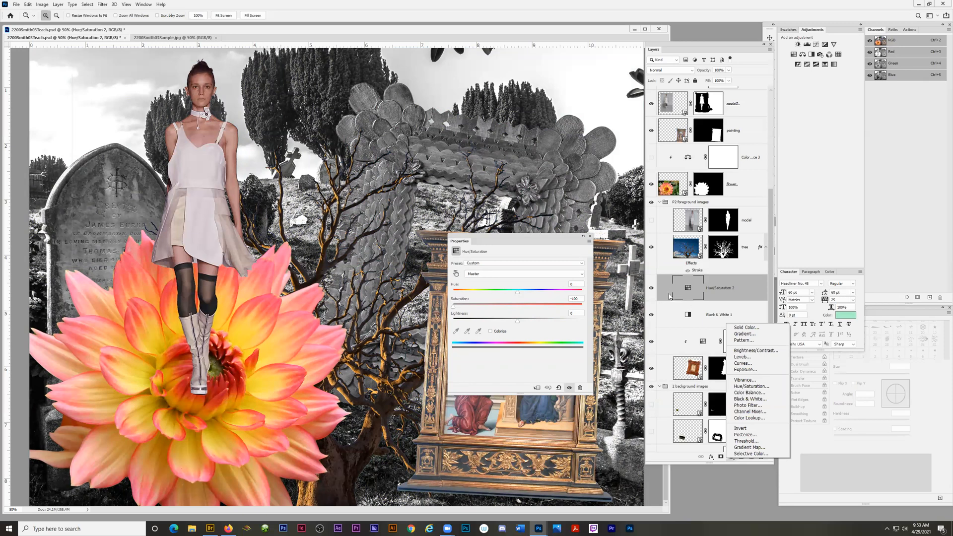
click(651, 289)
click(652, 290)
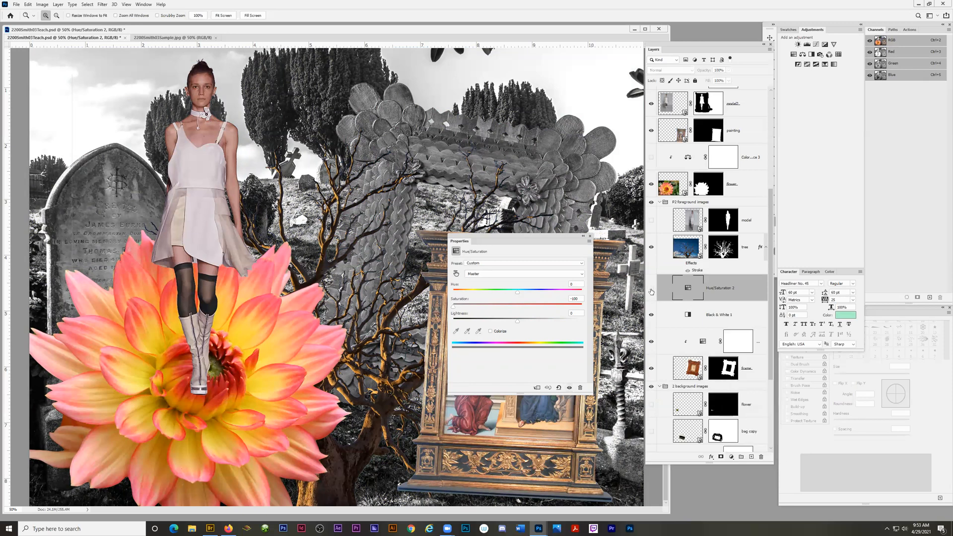
click(652, 291)
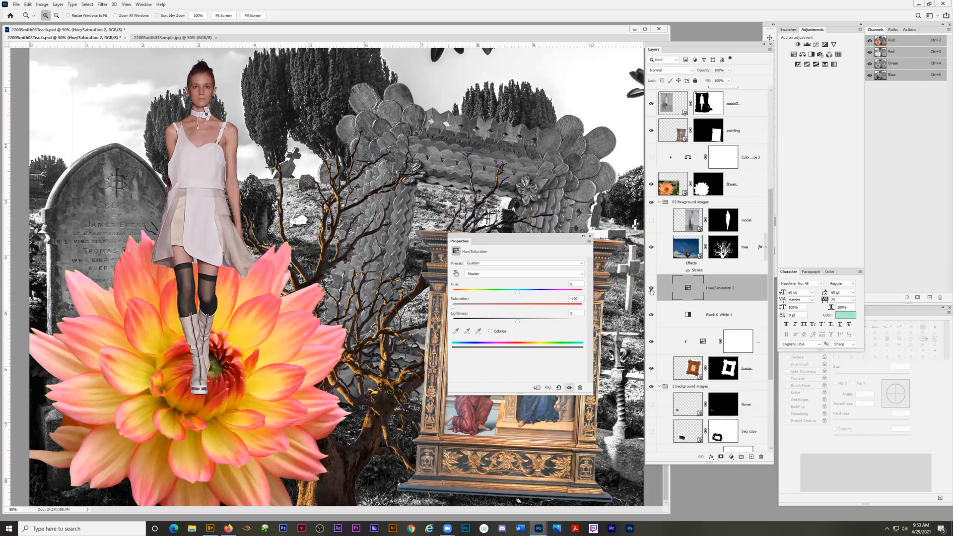
double_click(722, 289)
key(Return)
click(721, 317)
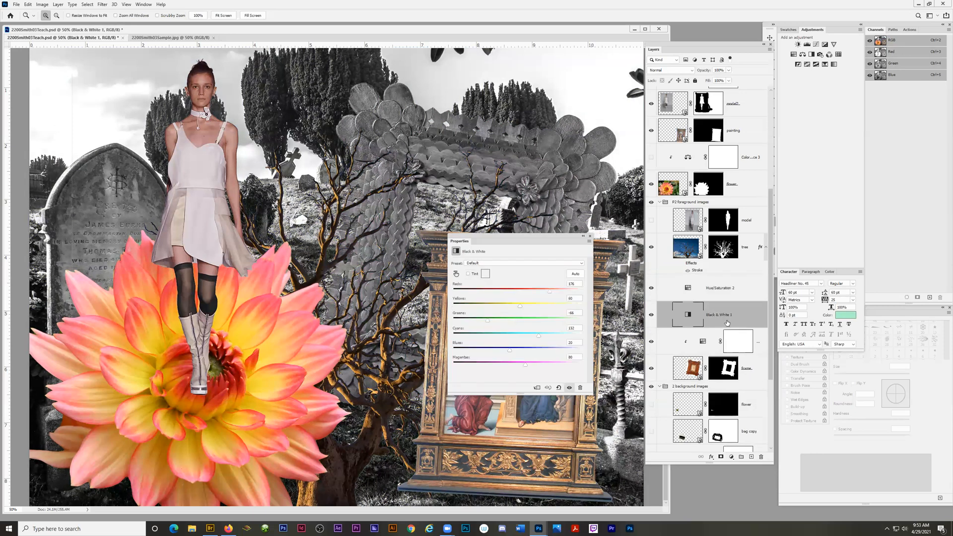
Remove the Black & White 1 and Hue/Saturation 2 layers, and select and show the model layer in the foreground group
key(Delete)
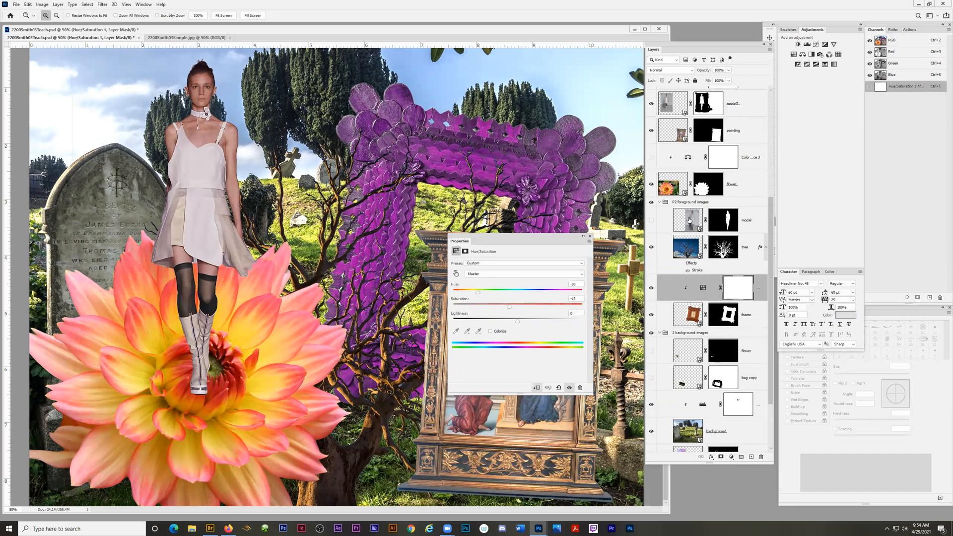
click(658, 217)
click(651, 223)
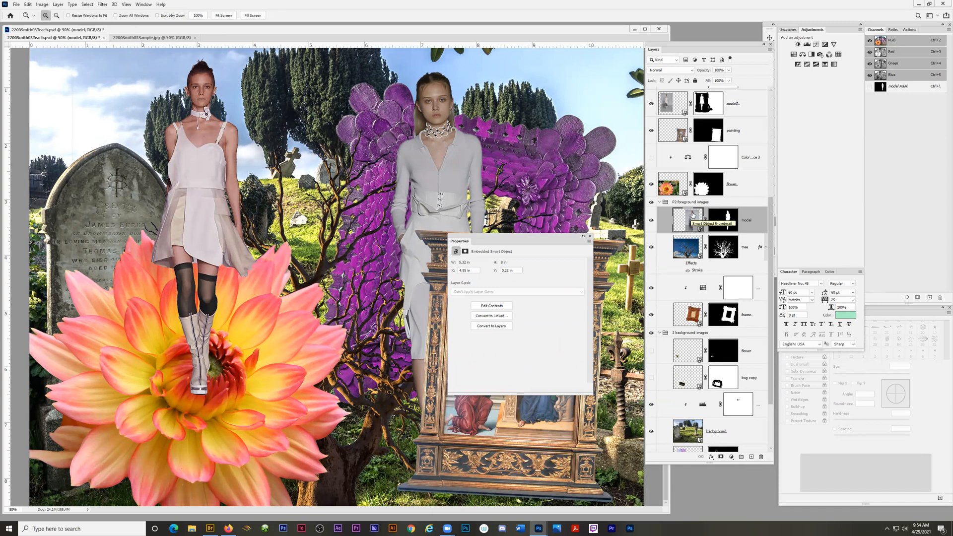
Add a Photo Filter adjustment layer above the model and clip it to that layer
click(731, 457)
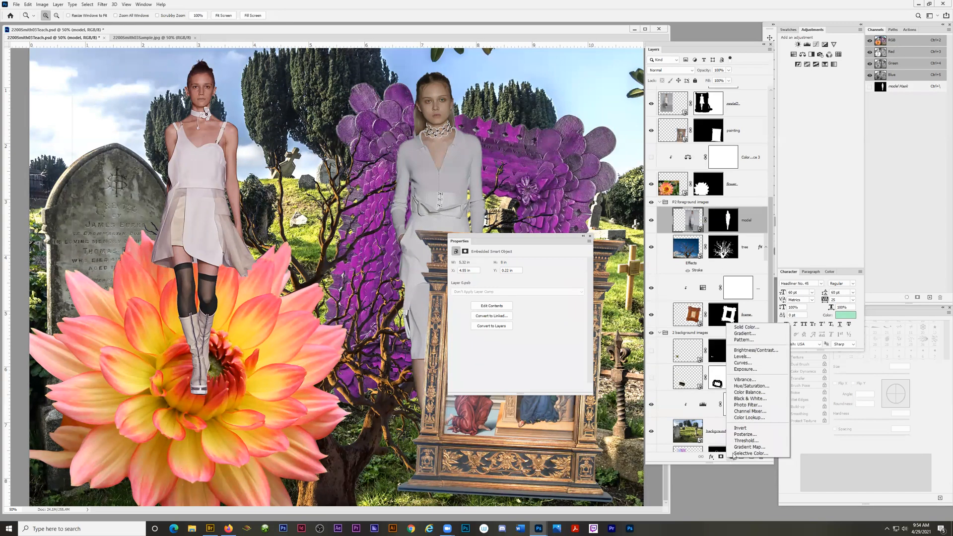
click(753, 408)
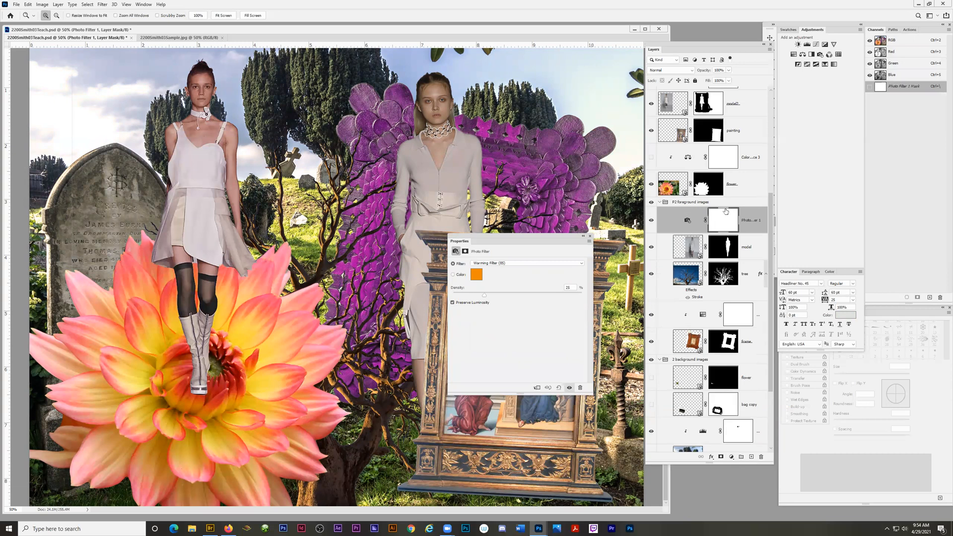
click(770, 50)
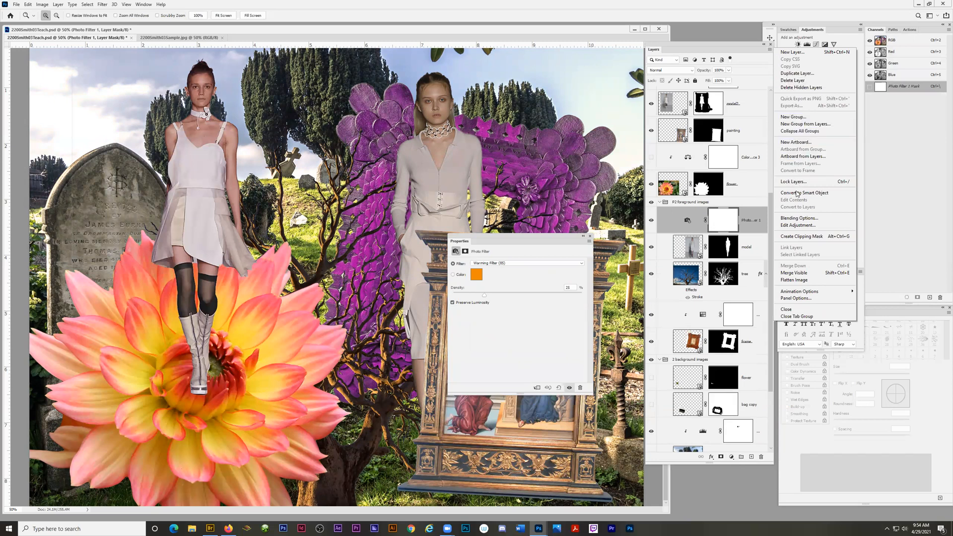
click(799, 237)
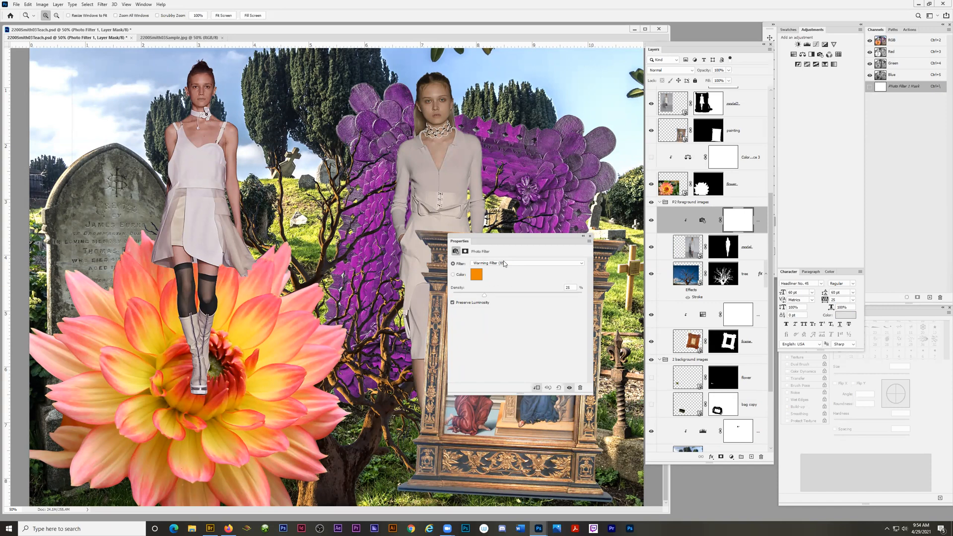
Try the Deep Red photo filter on the clipped model and vary its density up to about 45%
drag(489, 241, 486, 254)
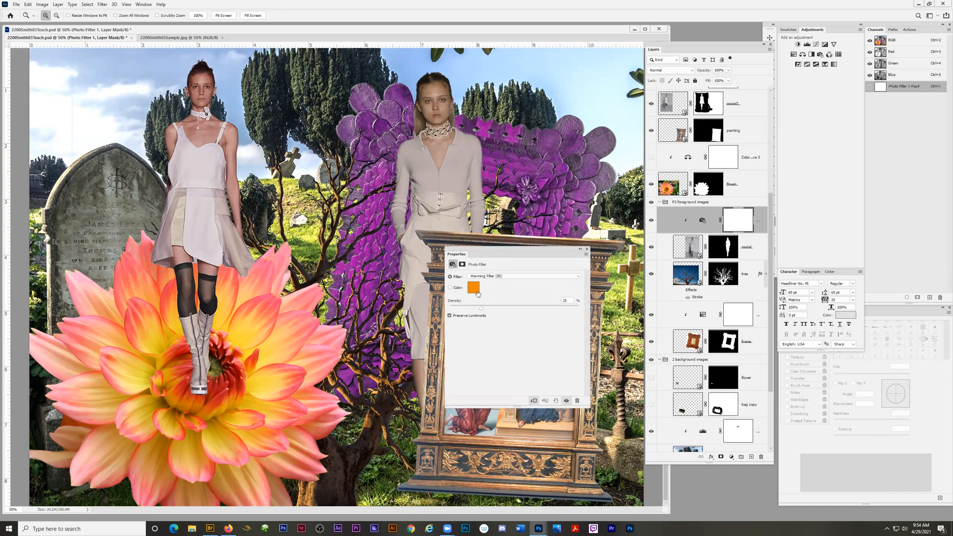
click(581, 277)
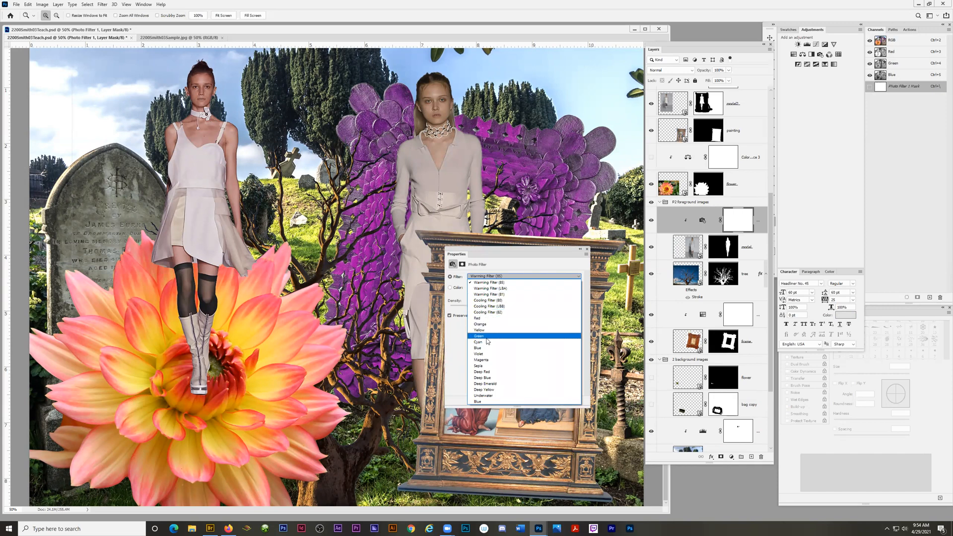
click(487, 371)
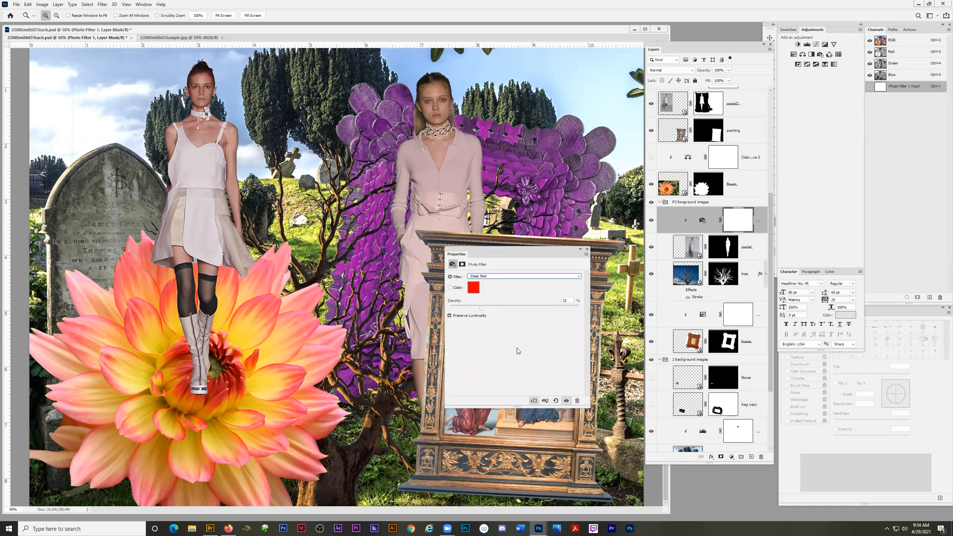
drag(481, 307, 507, 310)
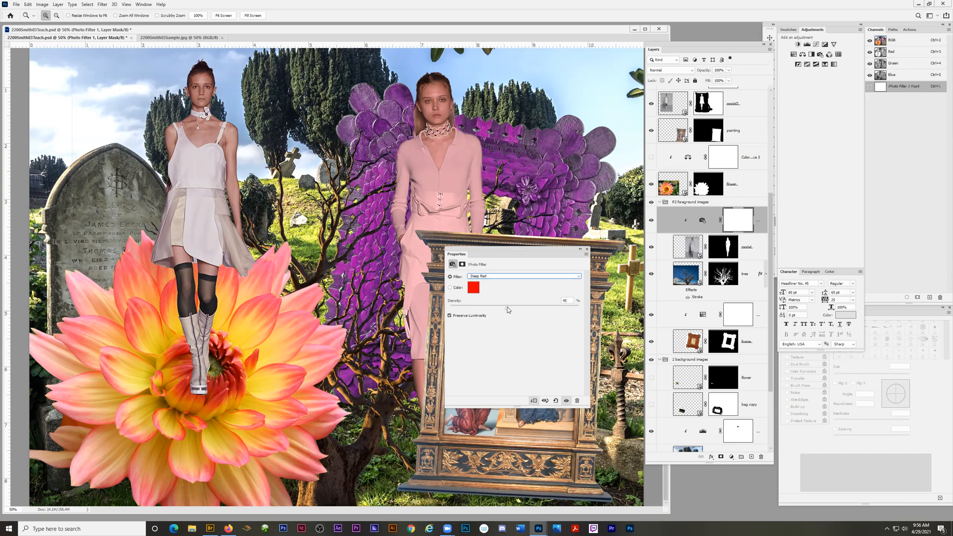
drag(505, 311, 485, 310)
drag(486, 308, 501, 309)
drag(495, 309, 498, 308)
Try the Orange filter with a higher density and the Underwater filter at 54% density on the model
click(578, 279)
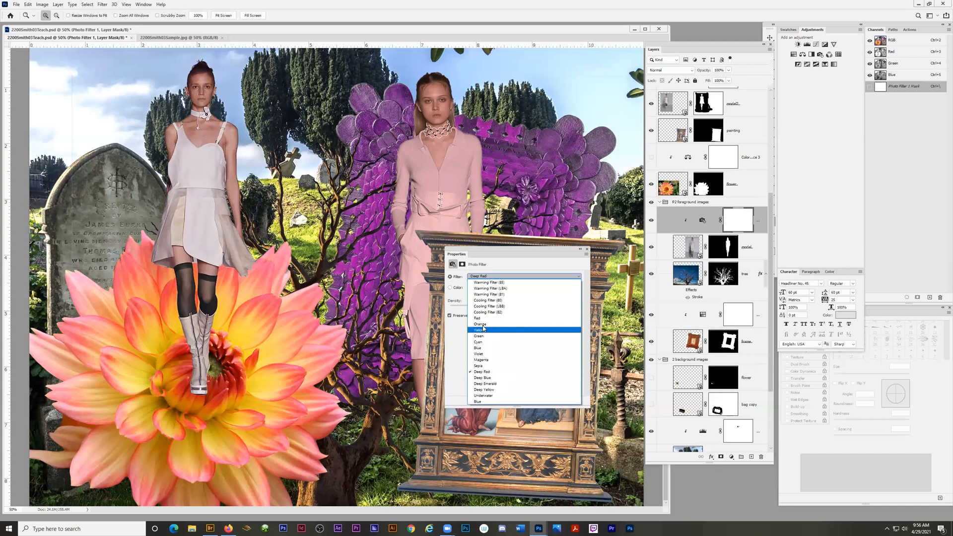
click(484, 326)
drag(497, 308, 519, 309)
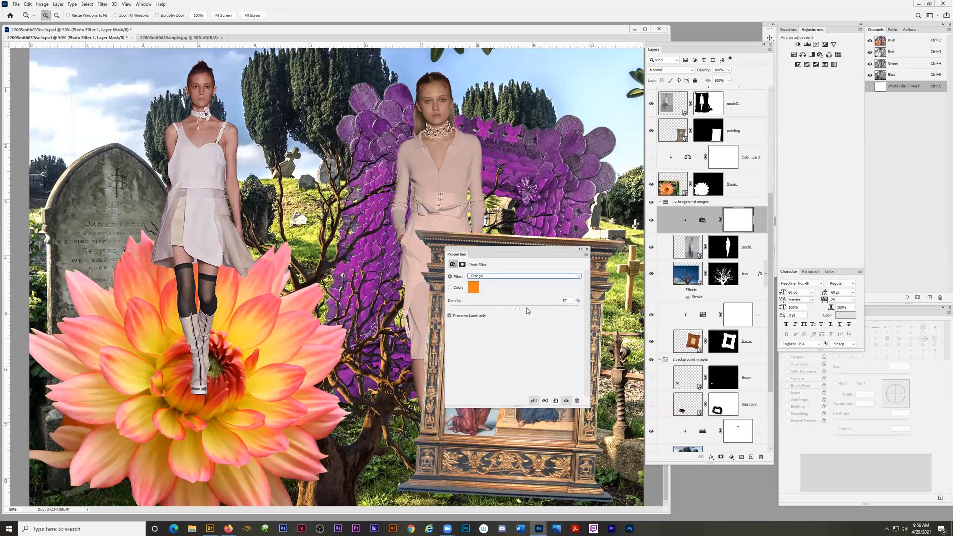
click(578, 278)
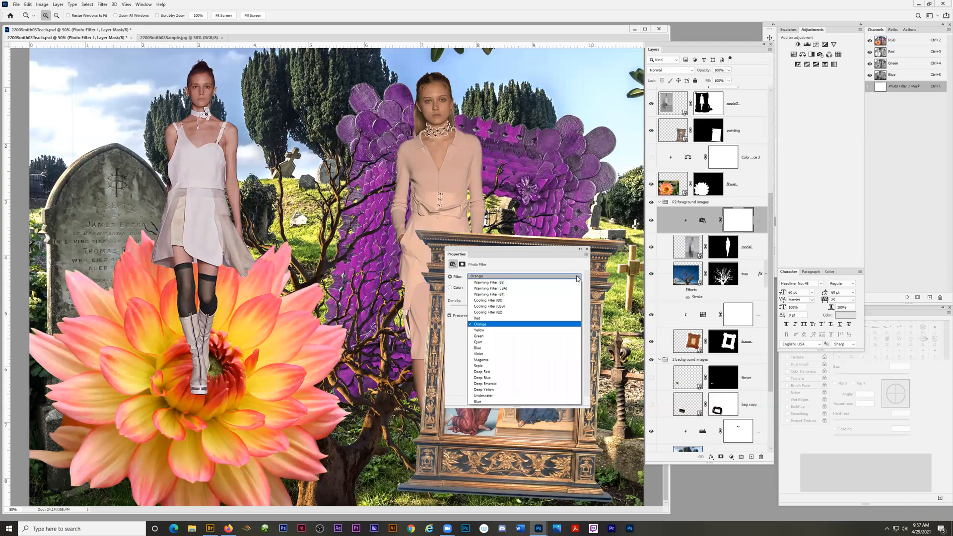
click(494, 396)
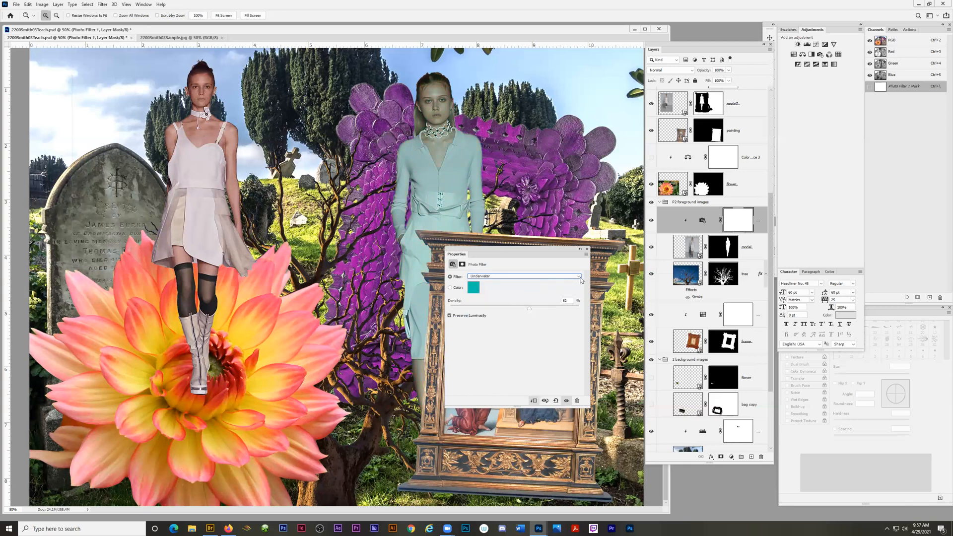
mouse_move(530, 310)
mouse_down()
mouse_move(514, 305)
mouse_move(494, 333)
mouse_move(520, 308)
mouse_up()
click(579, 277)
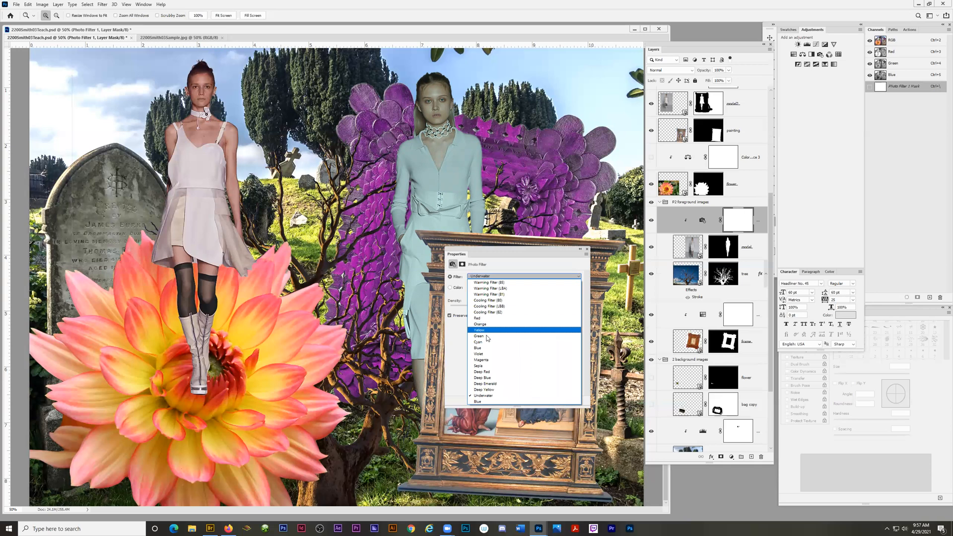
click(462, 345)
click(450, 288)
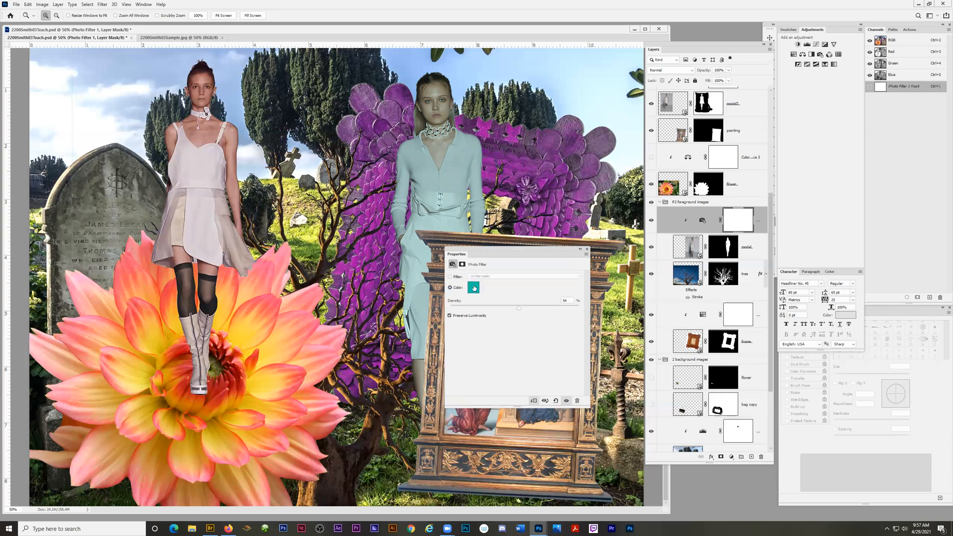
click(473, 289)
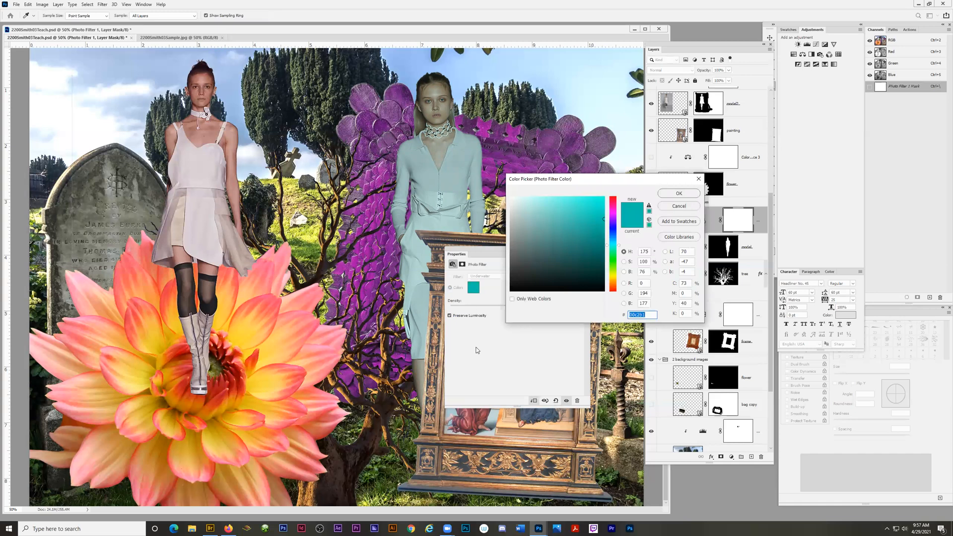
click(678, 205)
click(450, 276)
click(580, 277)
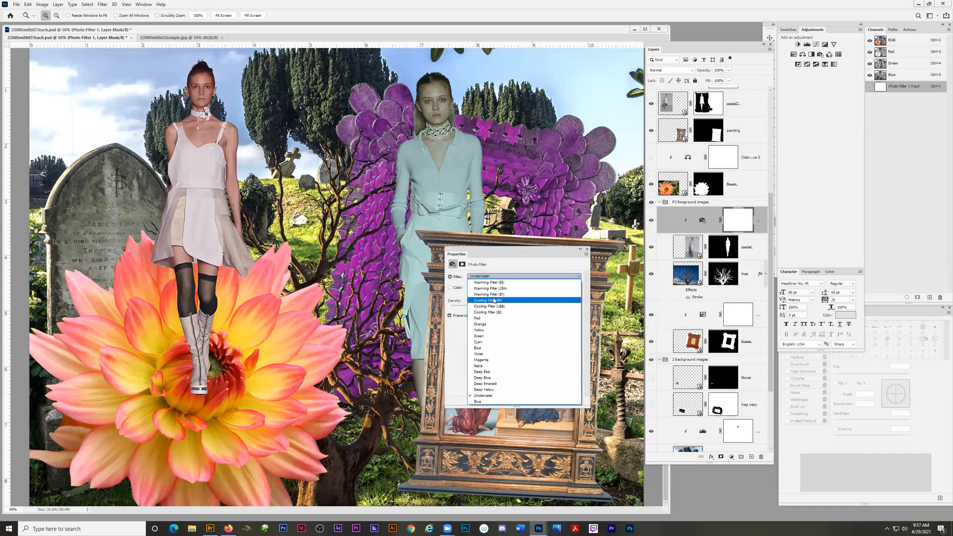
click(454, 348)
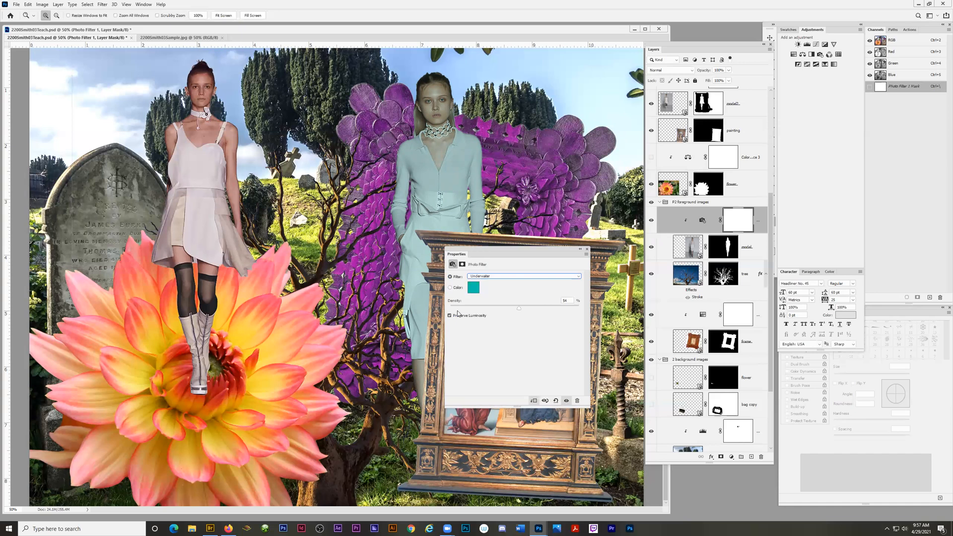
Give the photo filter a custom pink colour, e168d4, and set its density to about 44%
click(450, 288)
click(470, 292)
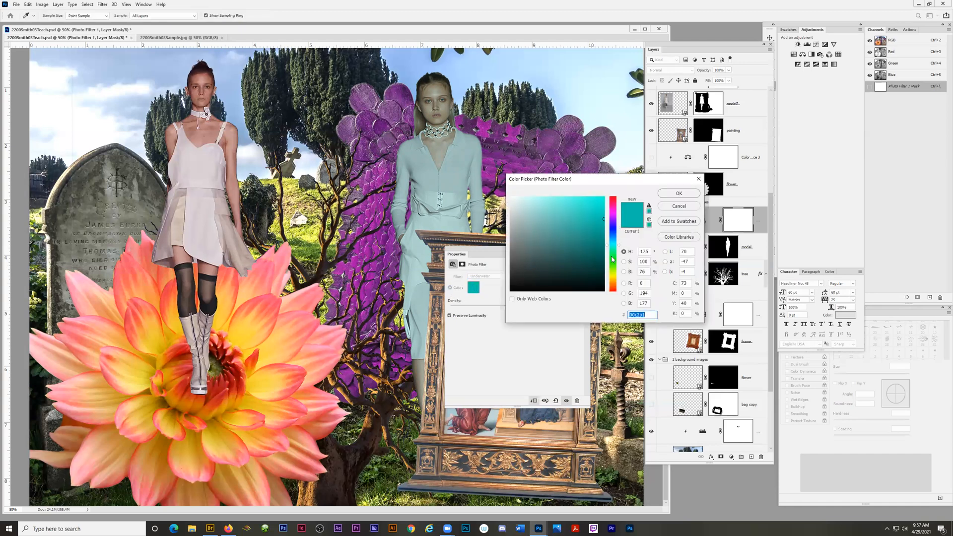
click(614, 269)
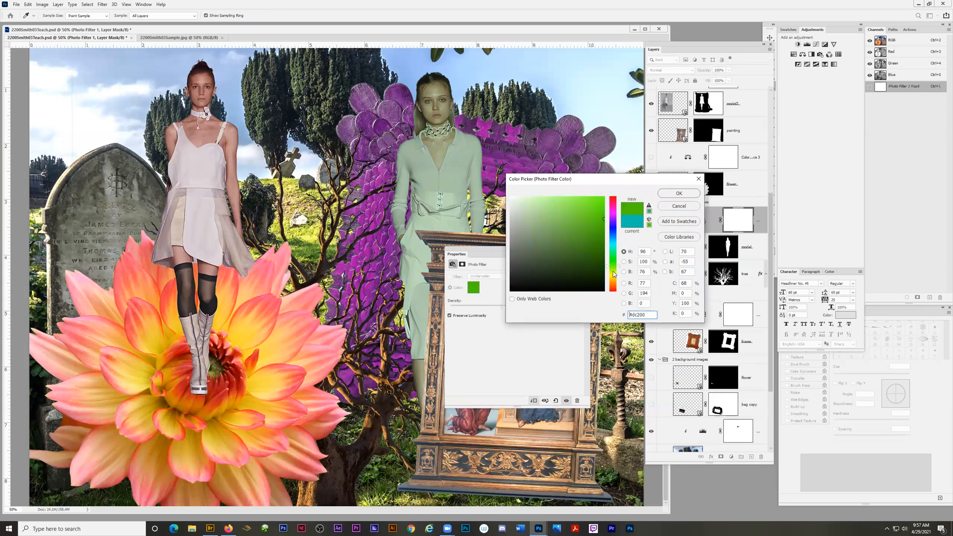
click(614, 211)
click(568, 209)
drag(568, 209, 560, 207)
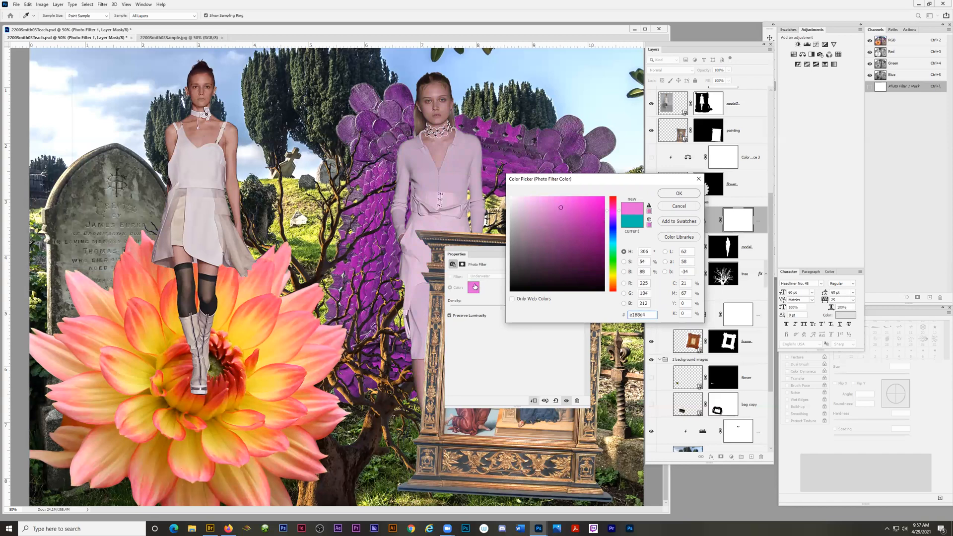
click(669, 194)
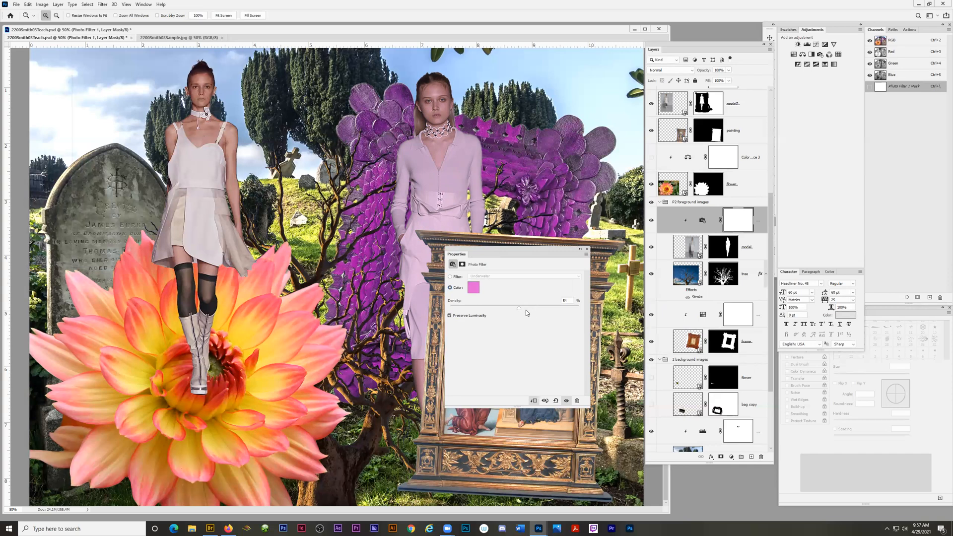
drag(520, 307, 509, 308)
Add an unclipped Channel Mixer adjustment above the photo filter, with red output at red +36, green +9, blue -16 and constant +18
click(732, 457)
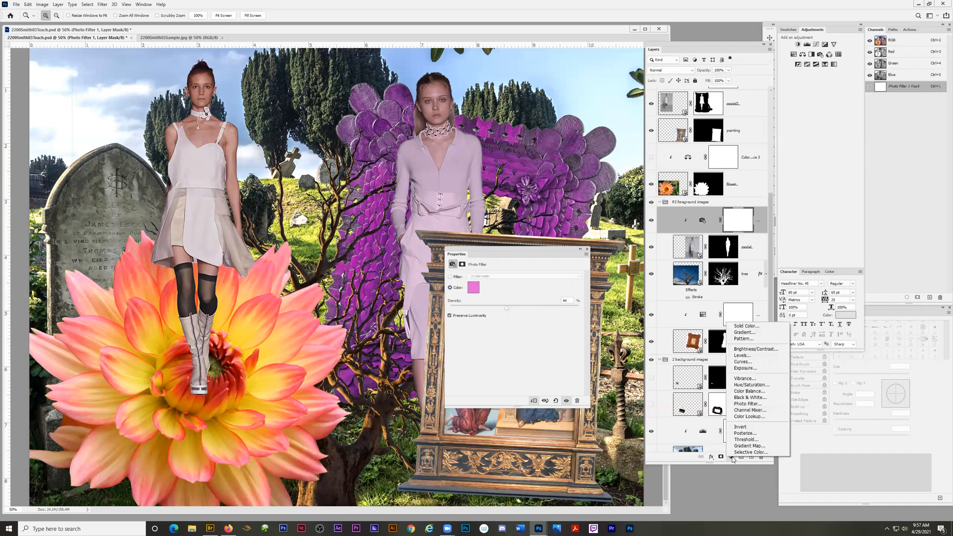
click(749, 410)
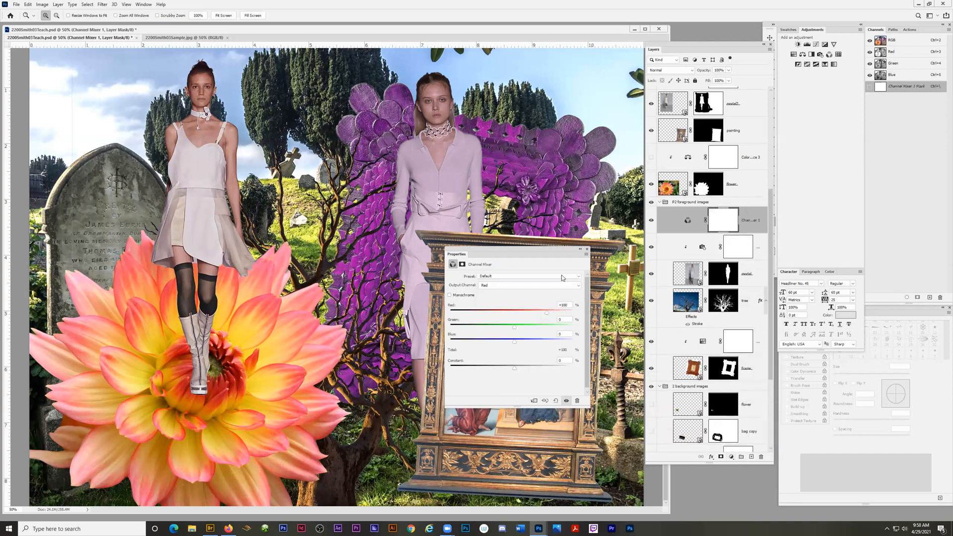
drag(525, 251, 368, 253)
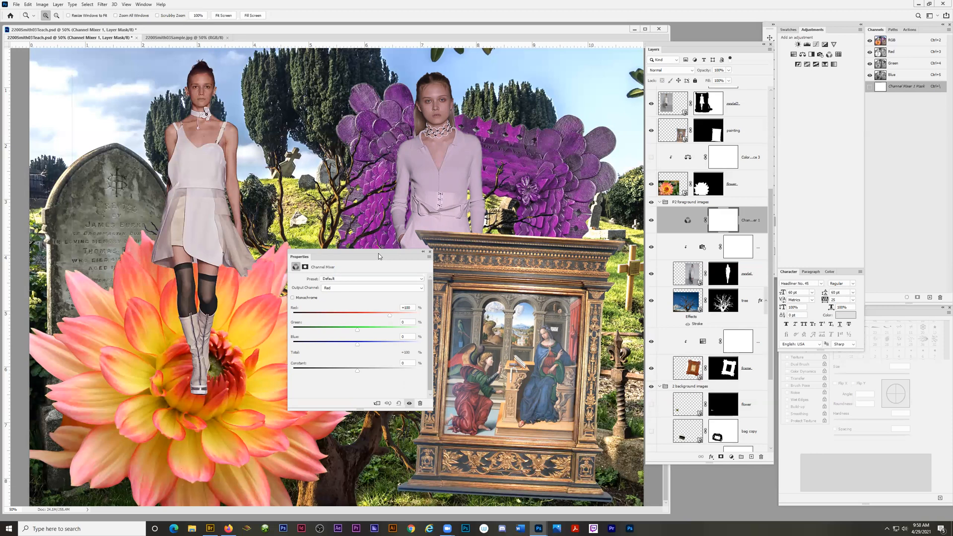
mouse_move(389, 315)
mouse_down()
mouse_move(407, 315)
mouse_move(375, 320)
mouse_up()
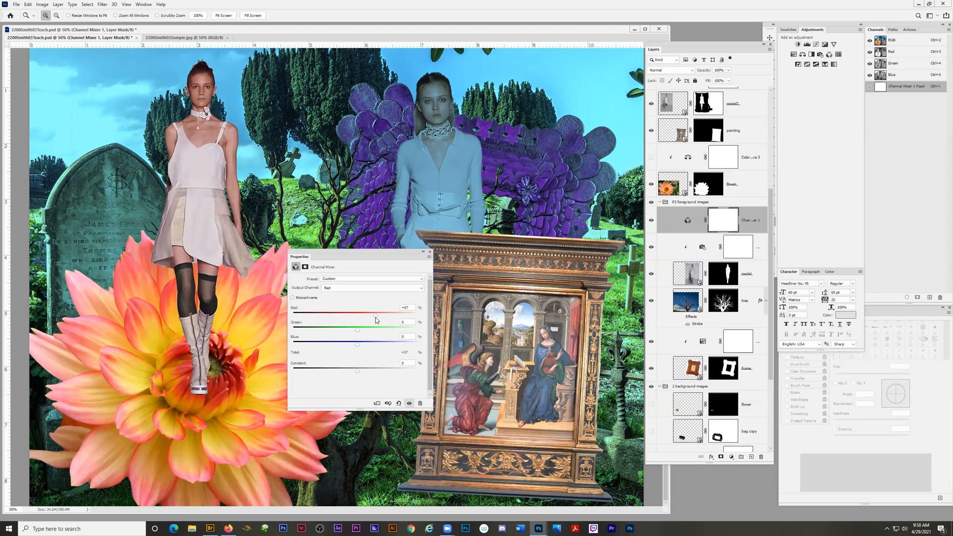
mouse_move(372, 315)
mouse_down()
mouse_move(383, 317)
mouse_move(369, 316)
mouse_up()
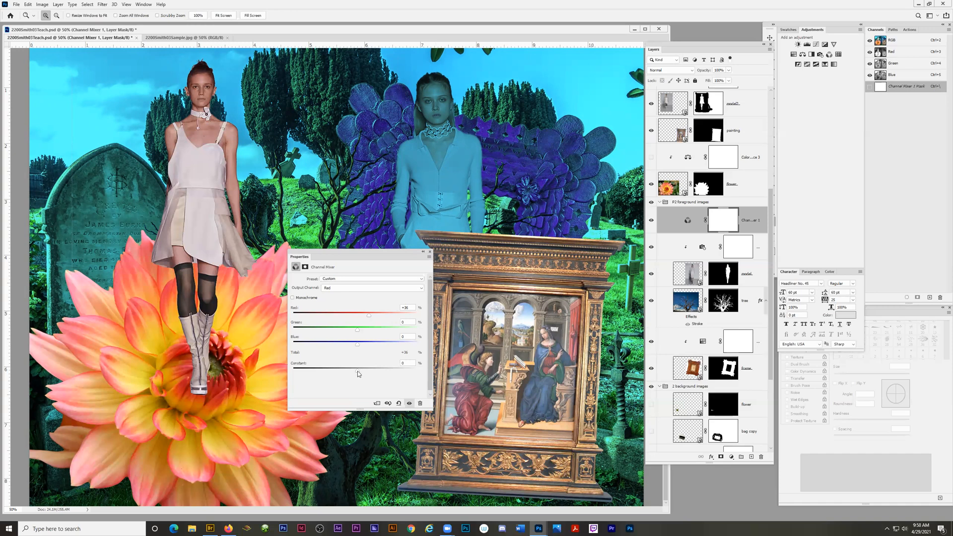
mouse_move(358, 373)
mouse_down()
mouse_move(387, 371)
mouse_move(347, 371)
mouse_move(363, 367)
mouse_up()
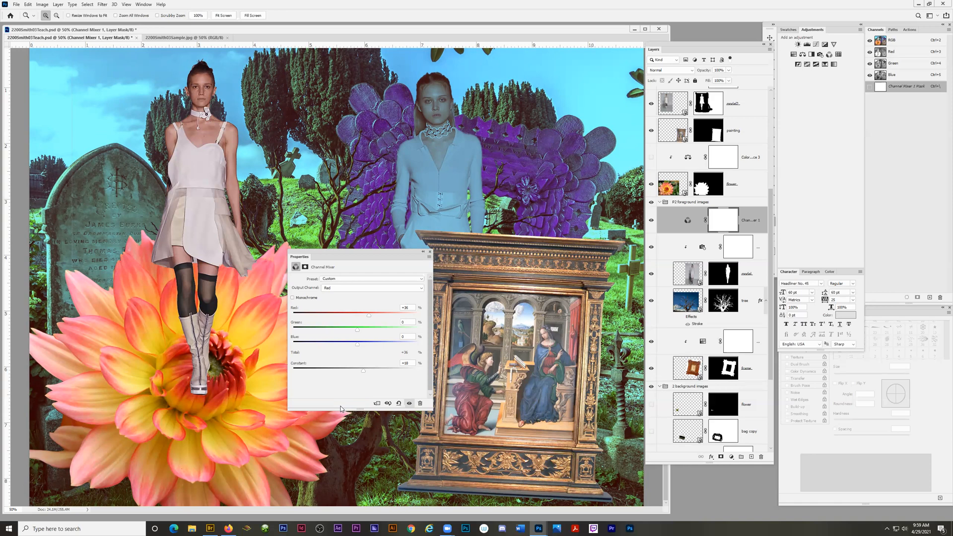
drag(358, 330, 352, 347)
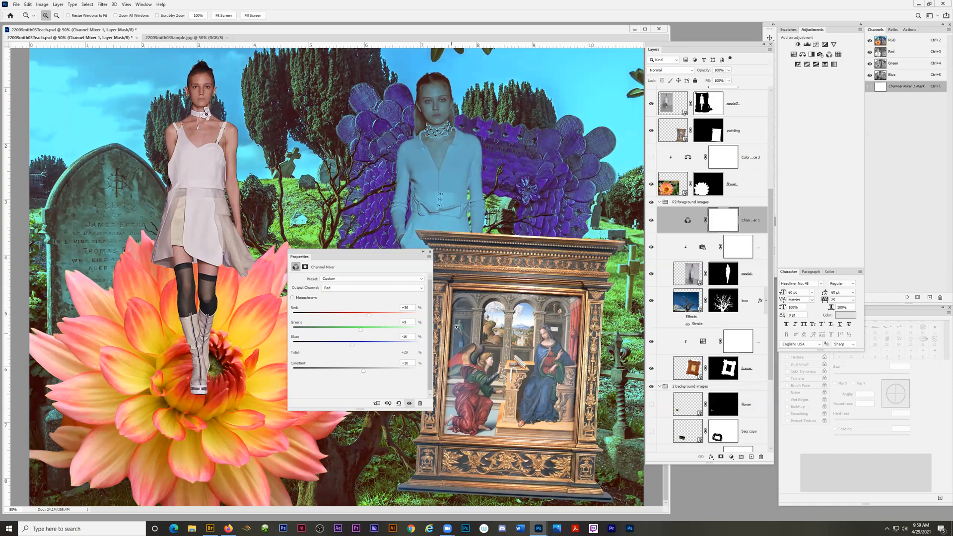
Reposition the Properties and Layers panels over the collage and widen the Layers panel so full layer names fit
drag(377, 256, 390, 263)
drag(714, 44, 643, 53)
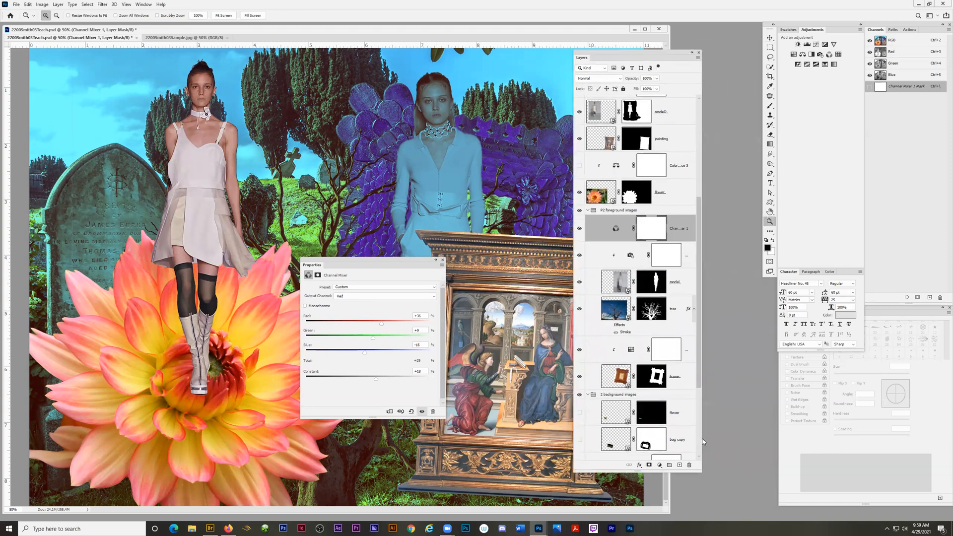
drag(701, 441, 724, 437)
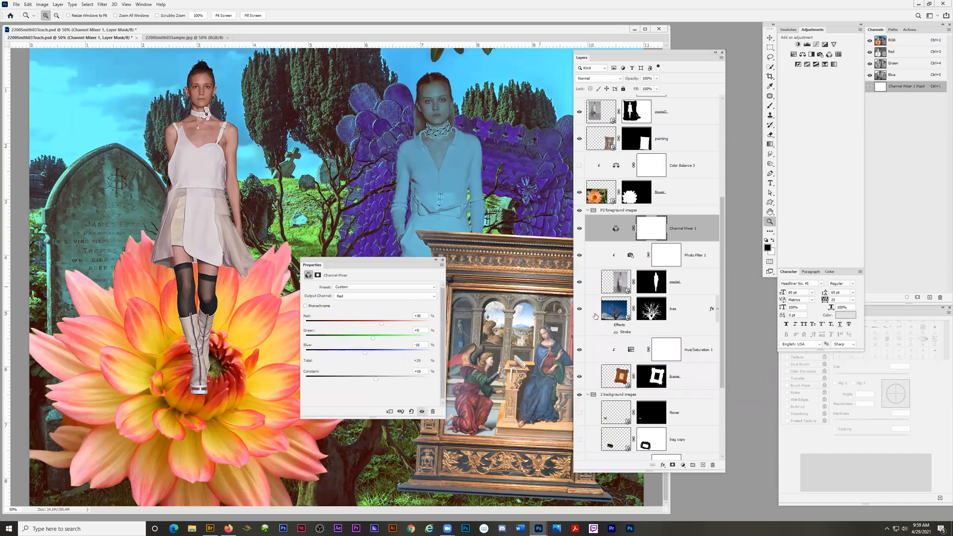
Hide the Channel Mixer 1 layer and look over the available adjustment layer types
click(579, 229)
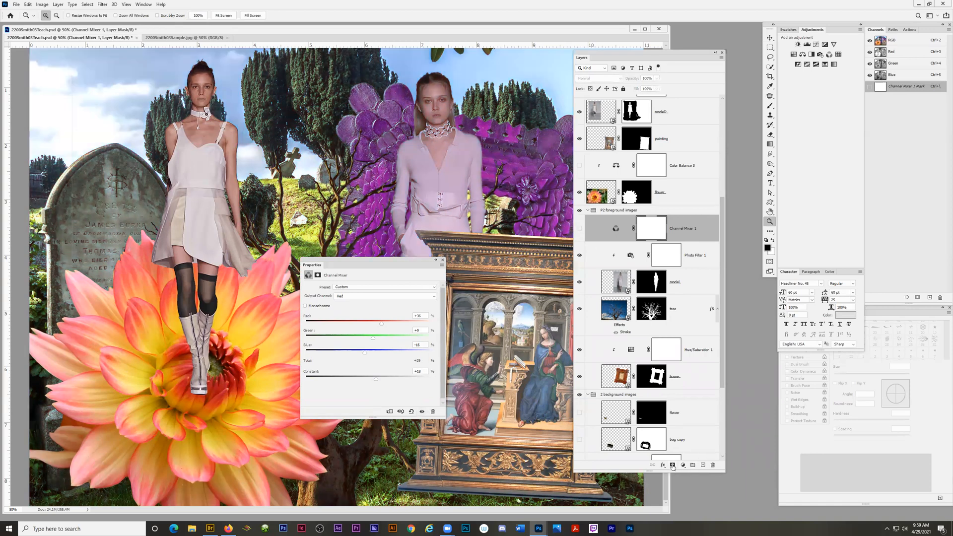
click(684, 466)
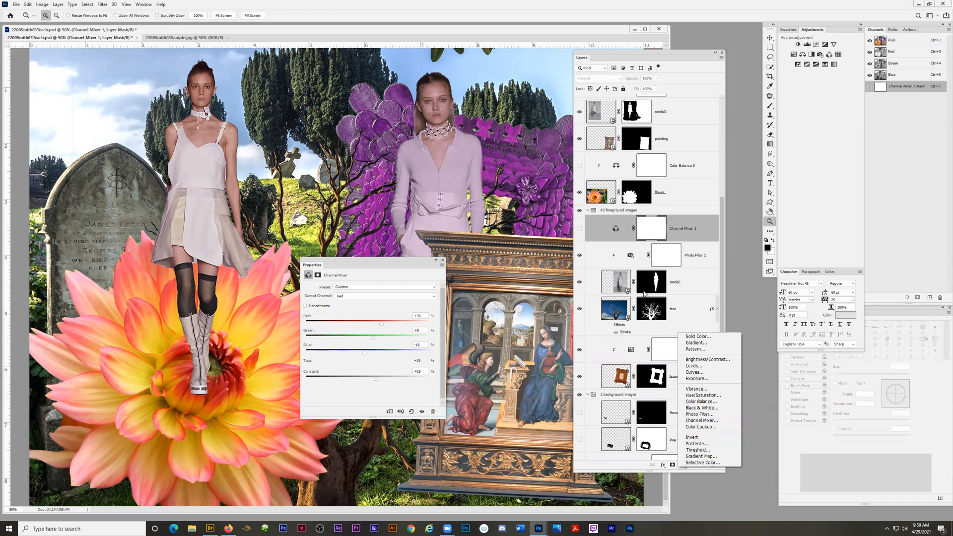
click(660, 193)
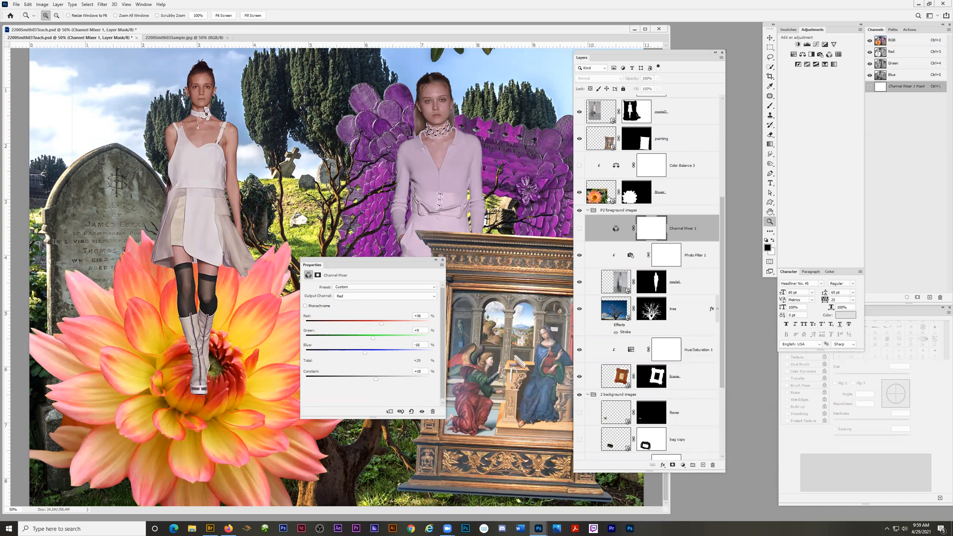
Add an Invert adjustment above the Color Balance layer over the flower and clip it to the flower layer
click(603, 198)
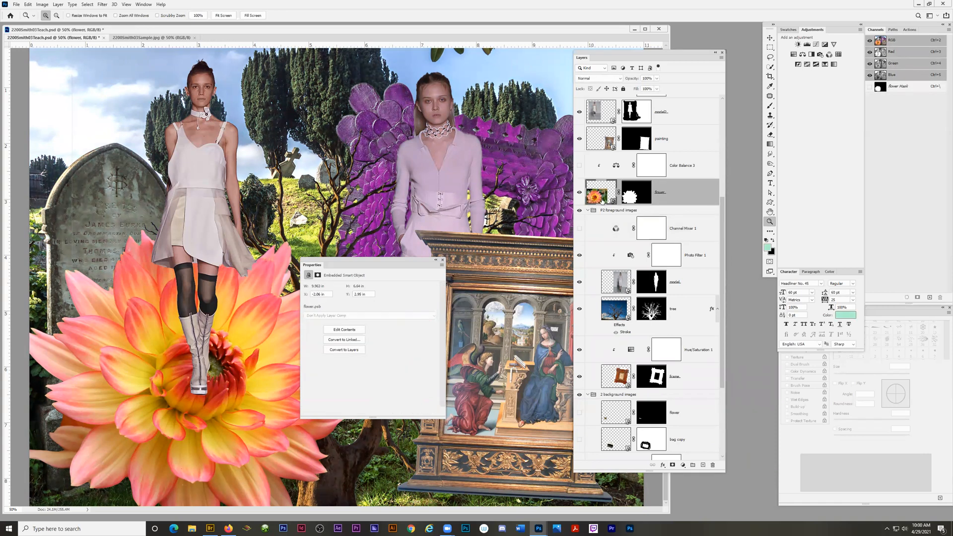
click(681, 168)
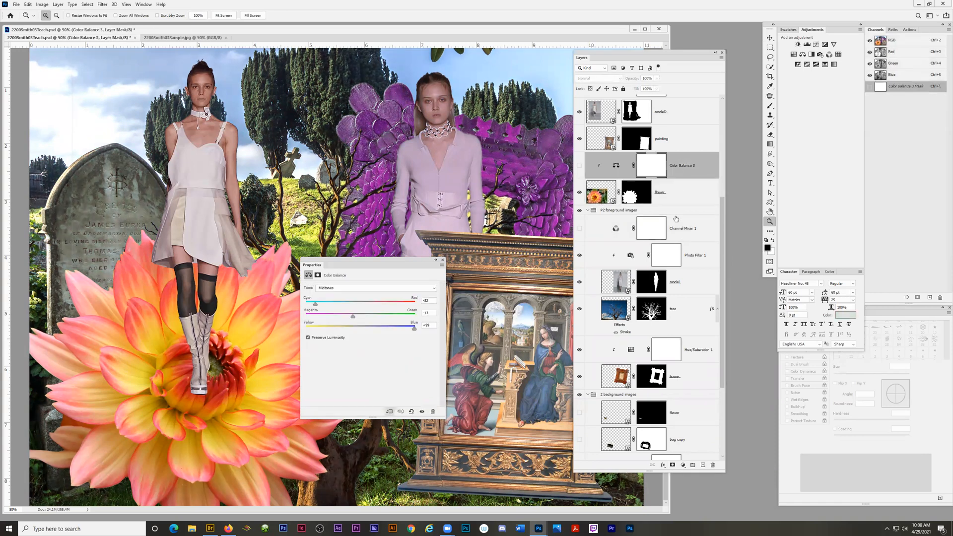
click(683, 466)
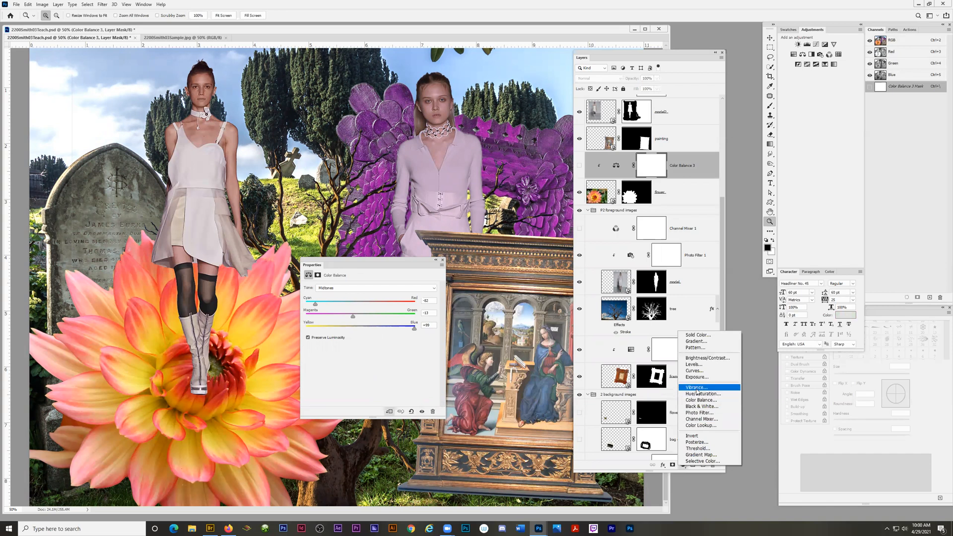
click(705, 436)
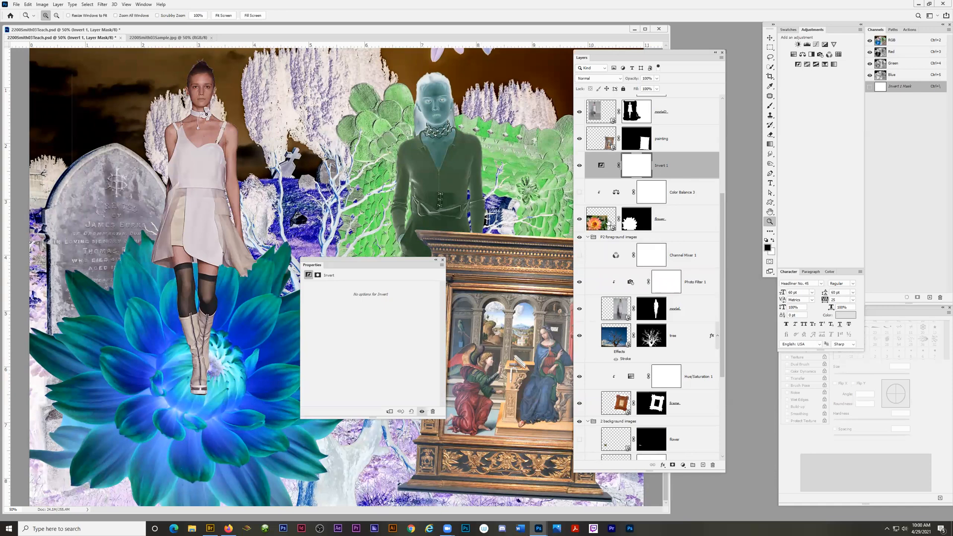
right_click(674, 163)
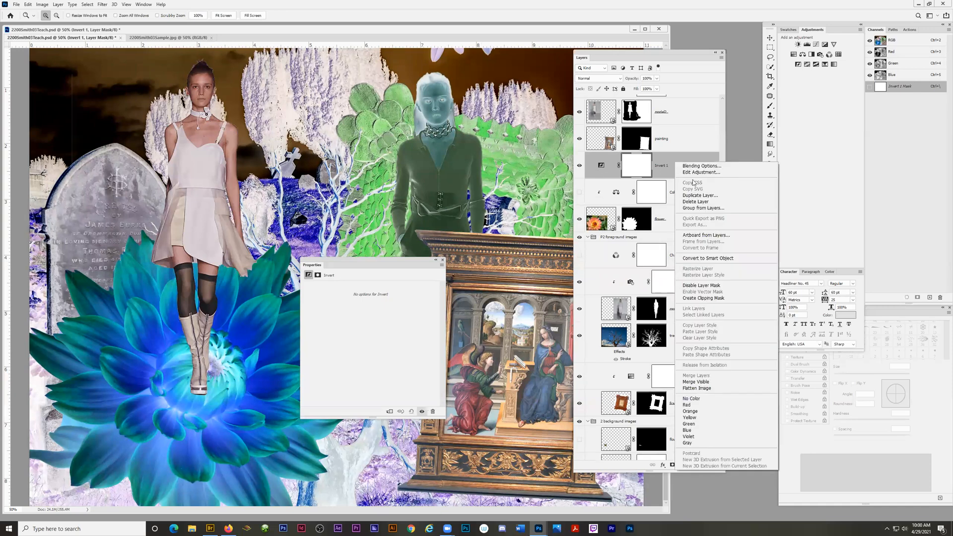
click(697, 298)
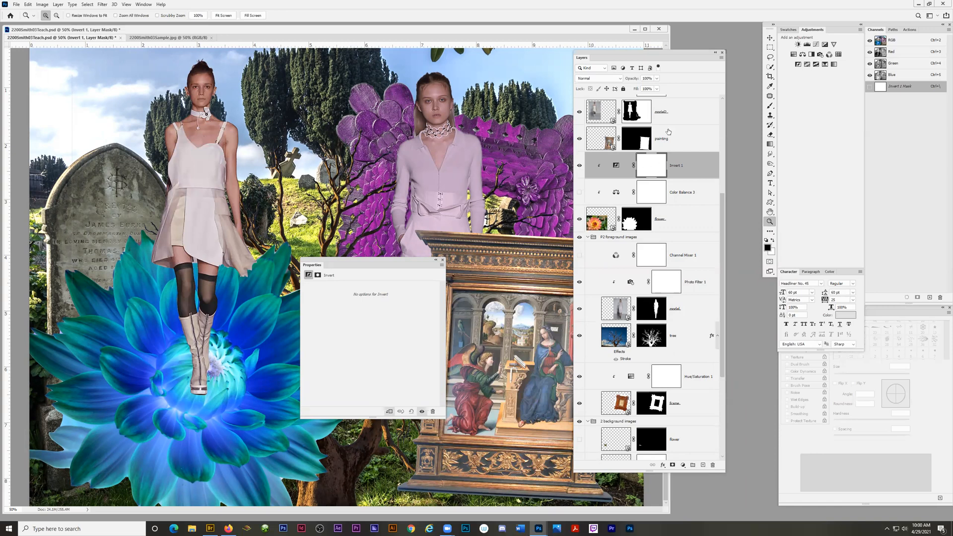
Try out the Invert 1 layer's opacity, ending at 100%, and compare the collage with Photo Filter 1 off and on
click(658, 79)
mouse_move(658, 87)
mouse_down()
mouse_move(644, 89)
mouse_move(658, 89)
mouse_up()
click(616, 166)
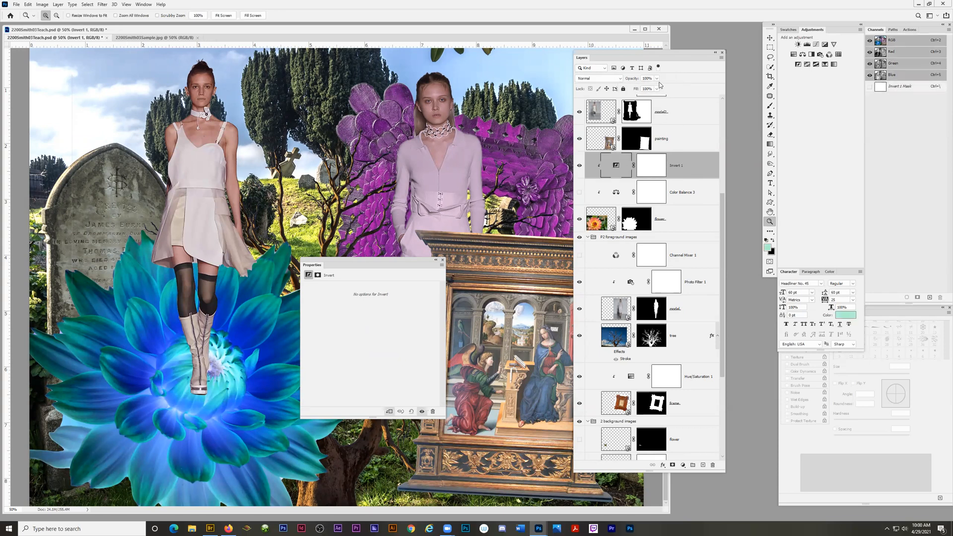
mouse_move(659, 89)
mouse_down()
mouse_move(647, 90)
mouse_move(676, 91)
mouse_up()
click(579, 284)
click(579, 283)
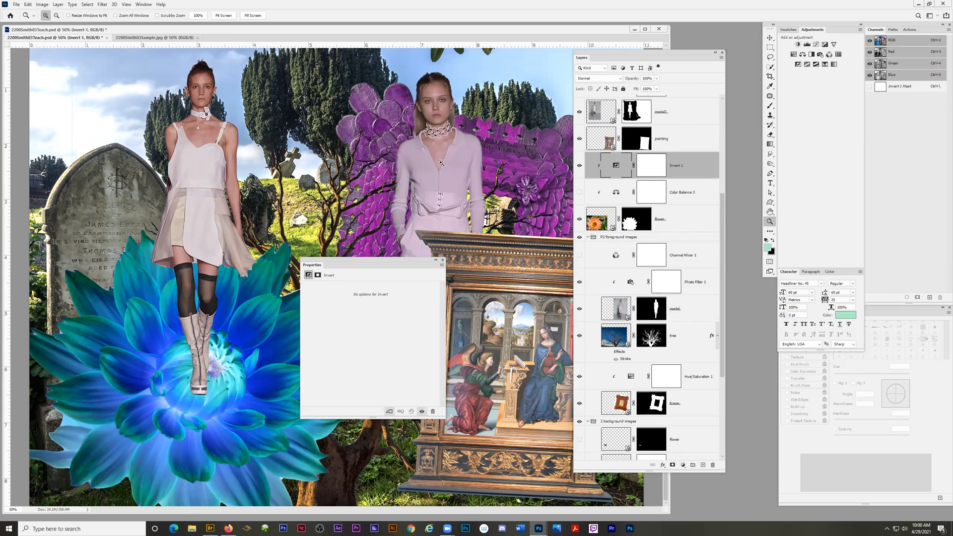
Set the Photo Filter 1 layer's opacity to about 70%
click(693, 284)
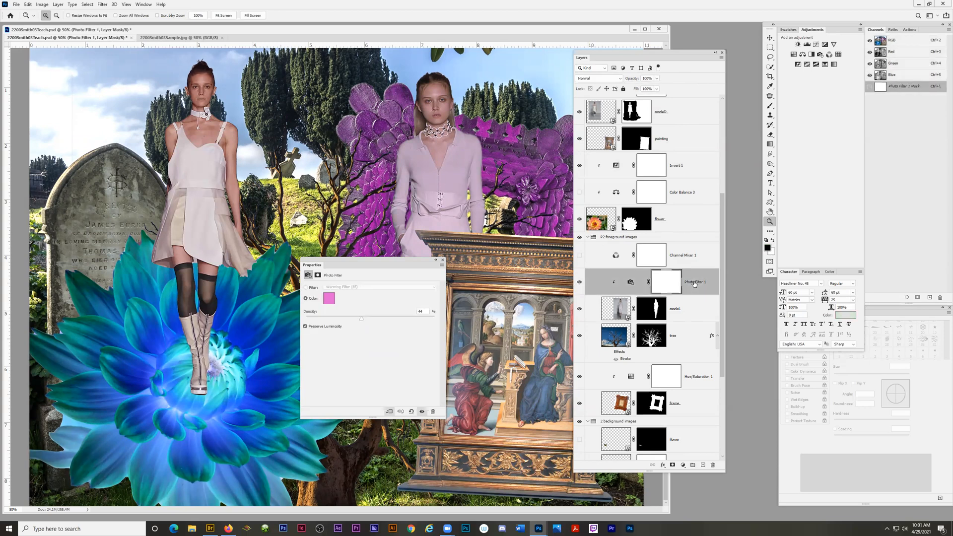
click(656, 78)
drag(657, 90, 648, 91)
Try the Hue/Saturation 1 layer above the frame at 50% opacity and restore it to 100%
click(693, 377)
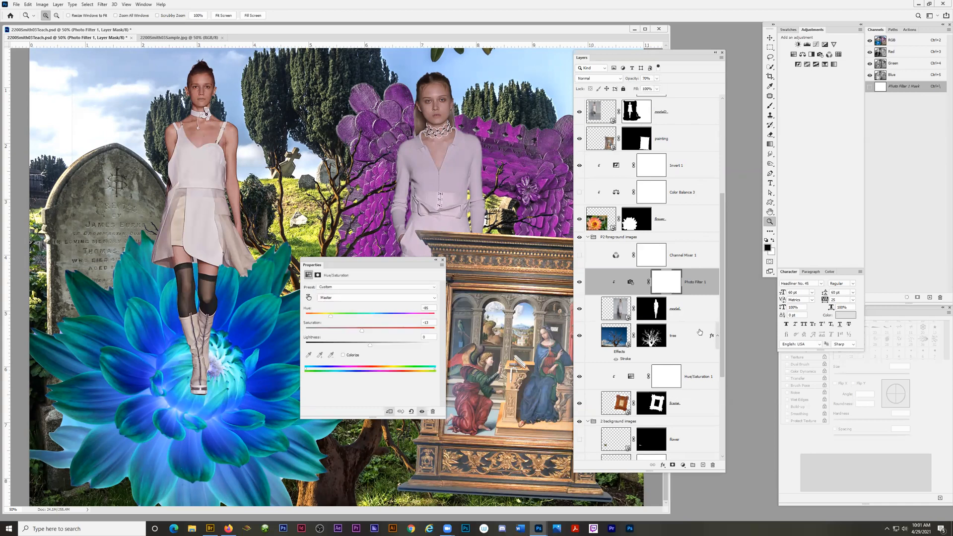
click(657, 80)
drag(655, 89, 641, 89)
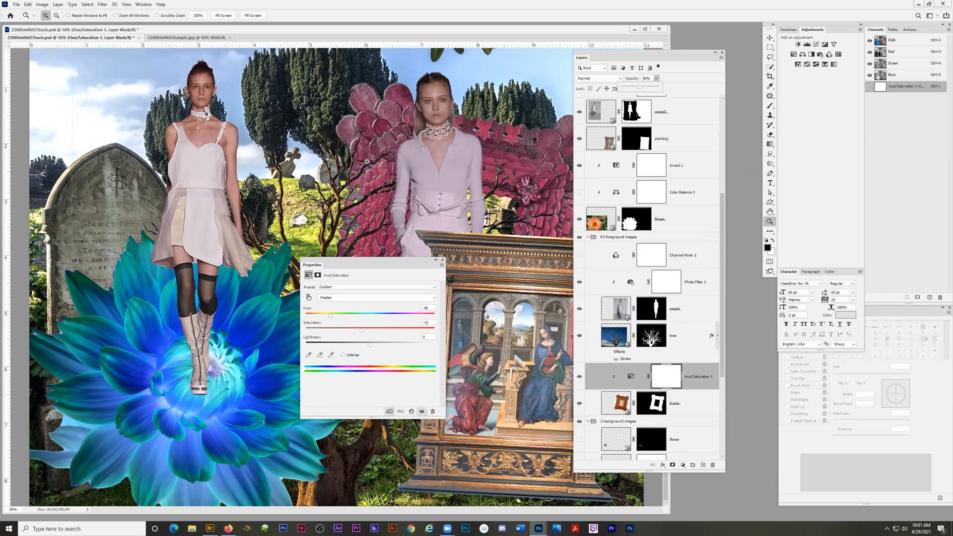
drag(639, 88, 670, 90)
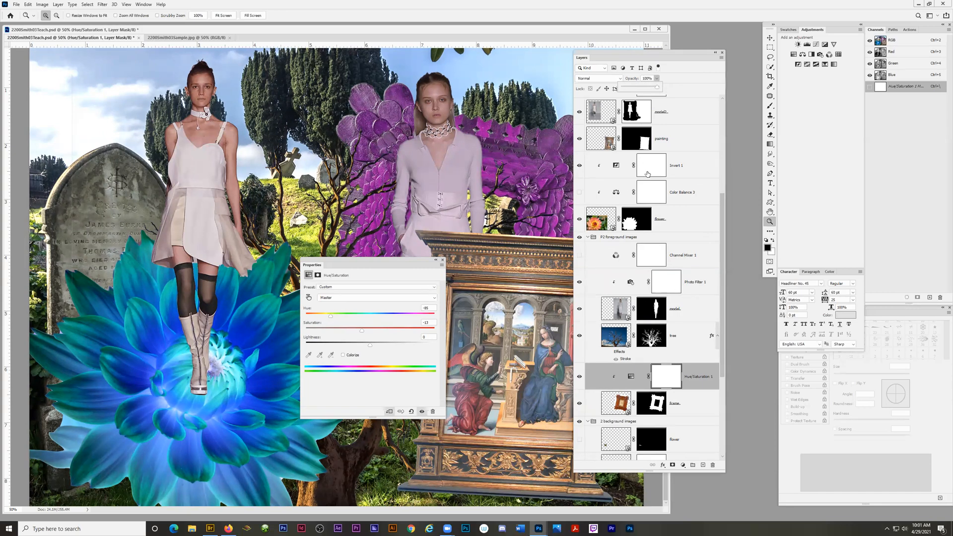
Move the Layers and Properties panels aside and review the full layer stack and the available adjustment types
drag(677, 53, 688, 54)
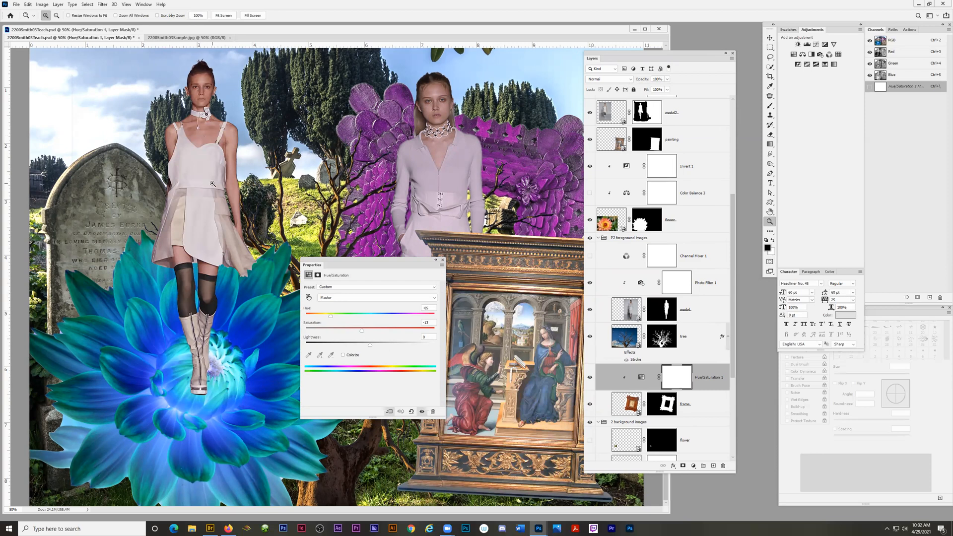
drag(732, 275, 746, 109)
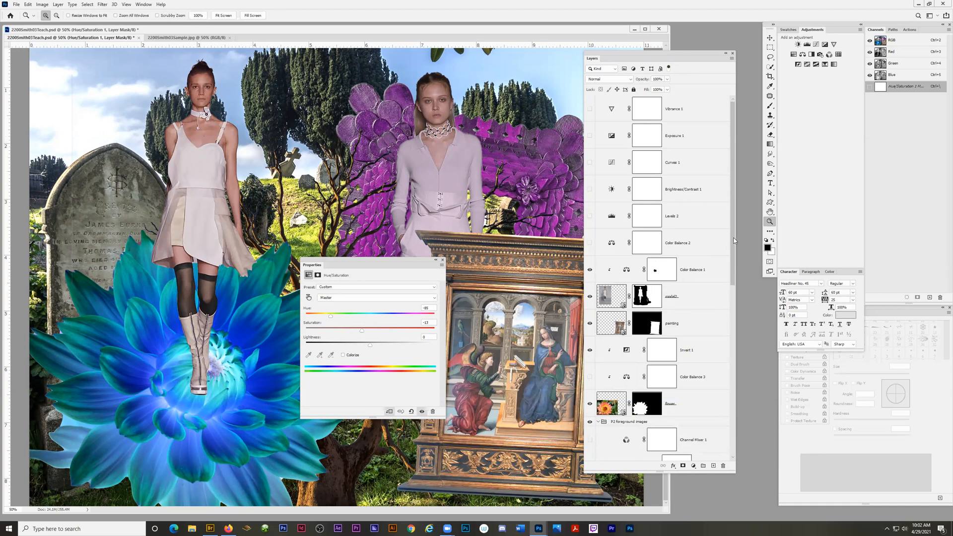
drag(734, 241, 734, 320)
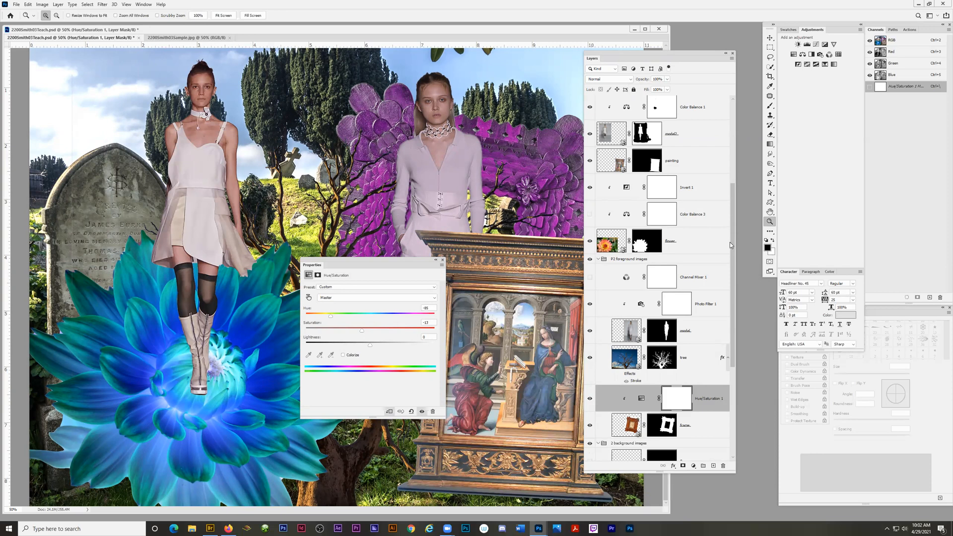
drag(732, 251, 735, 366)
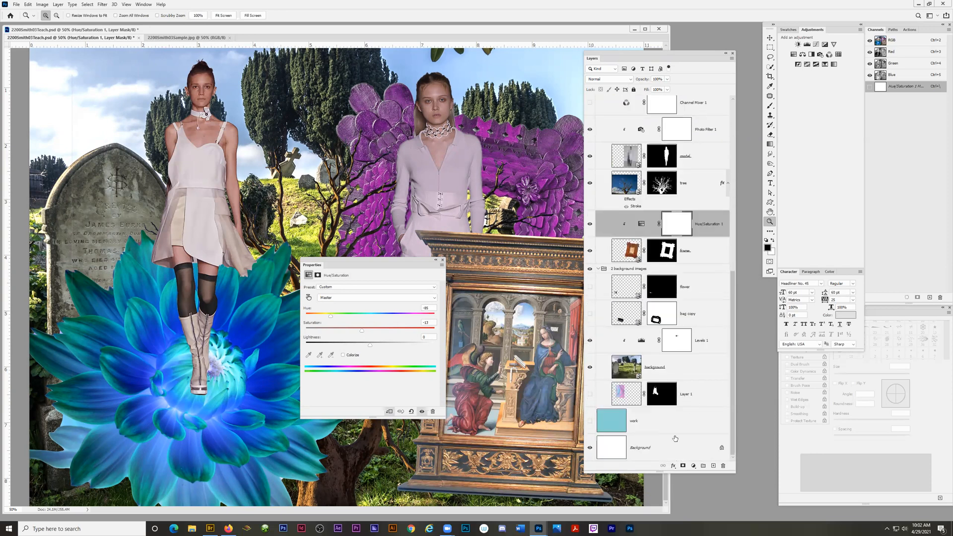
click(693, 466)
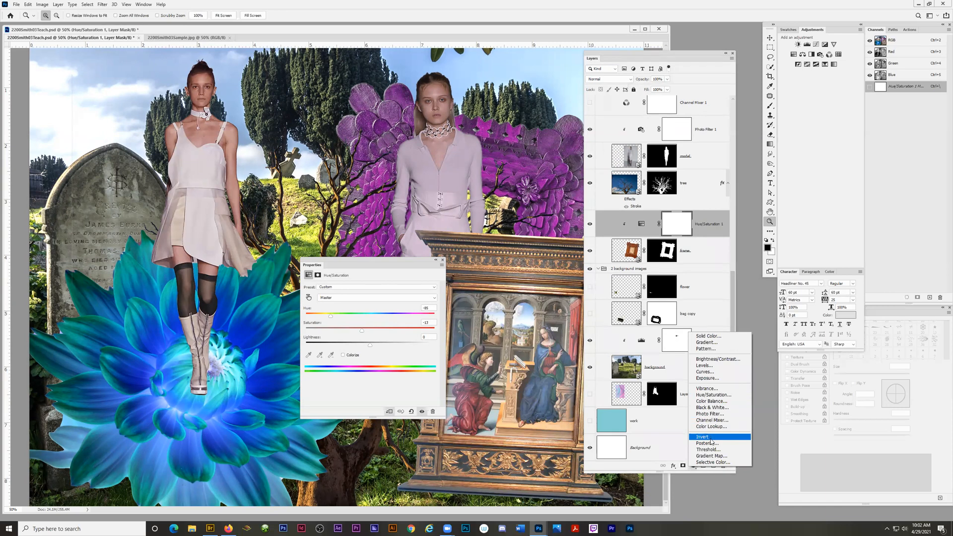
click(532, 31)
drag(732, 297, 732, 269)
drag(368, 262, 339, 187)
scroll(733, 314, up, 5)
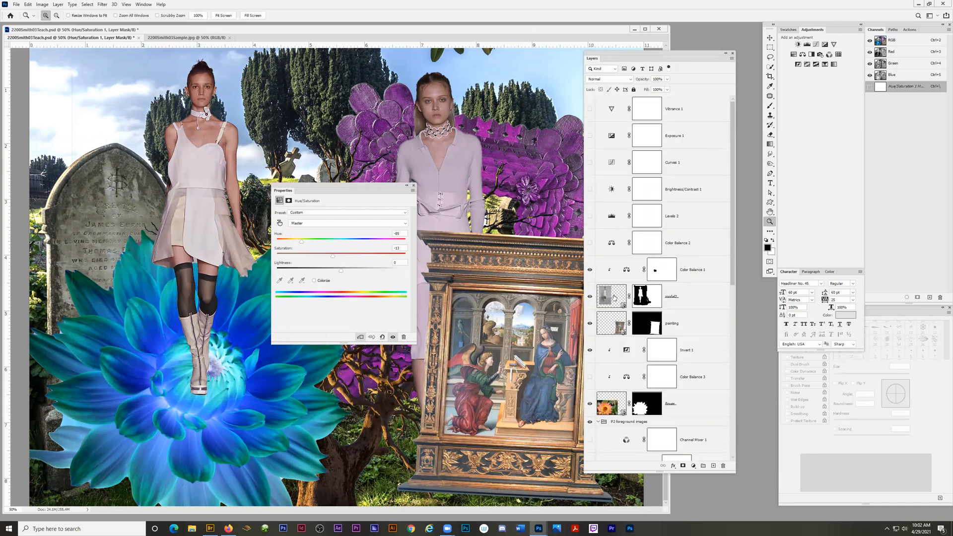
Hide the Color Balance 1 layer clipped to model2 and add an unclipped Posterize adjustment above it with 10 levels
click(614, 297)
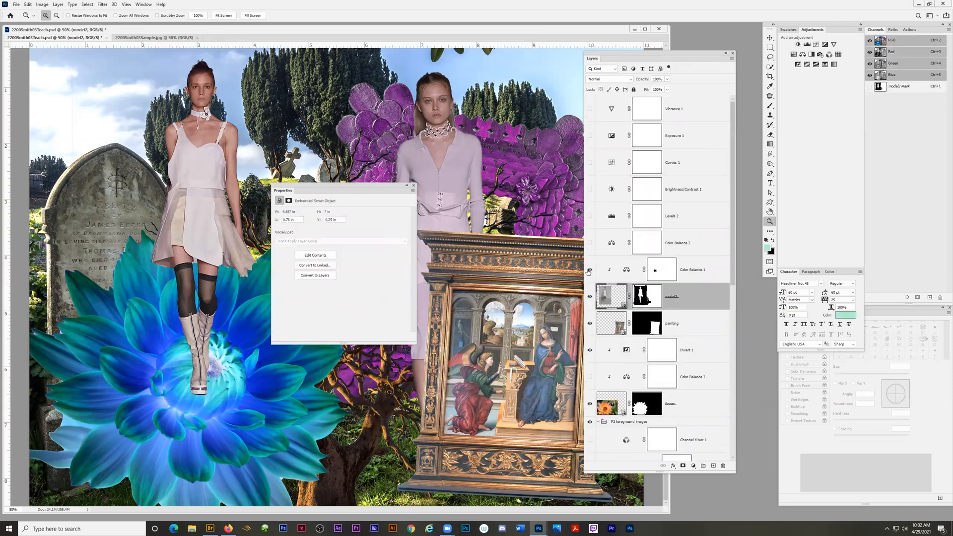
click(691, 270)
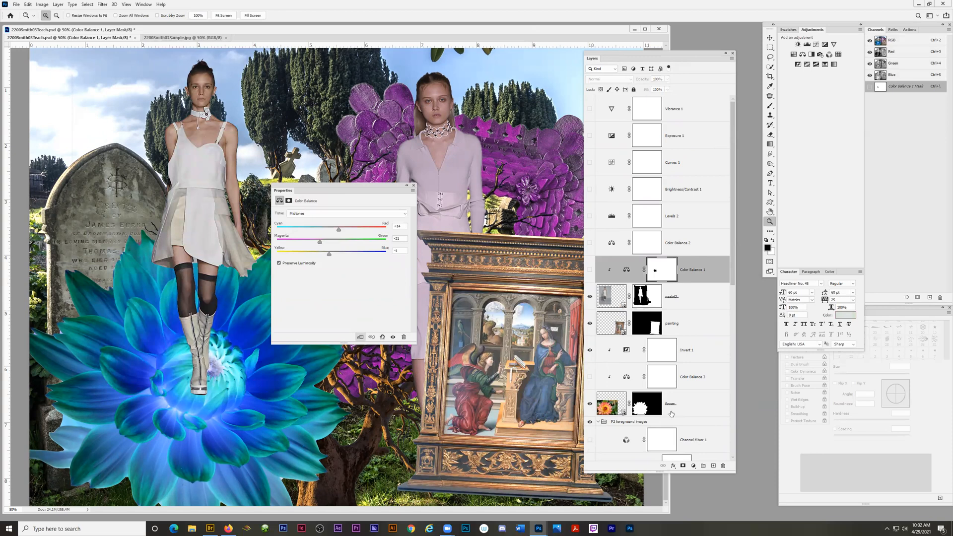
click(694, 466)
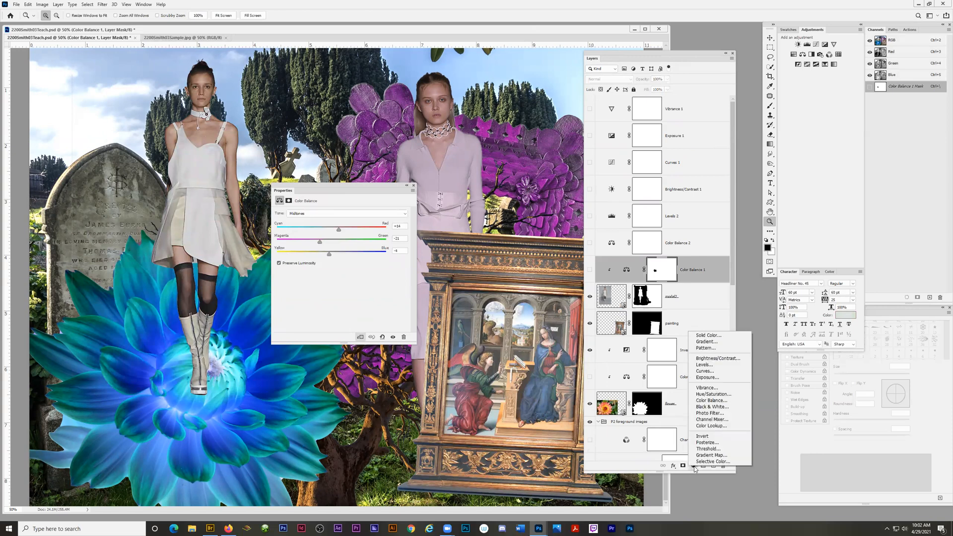
click(707, 443)
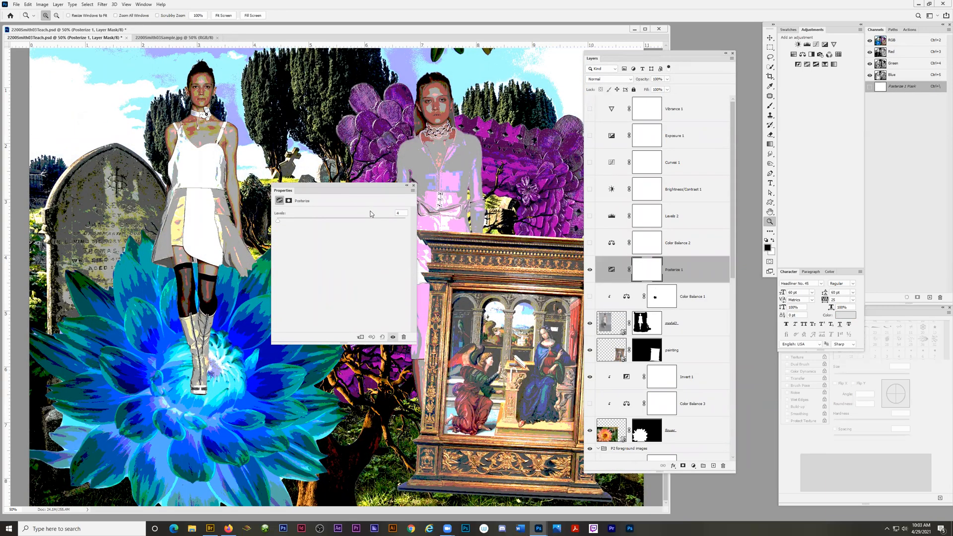
mouse_move(278, 221)
mouse_down()
mouse_move(326, 220)
mouse_move(281, 219)
mouse_up()
click(389, 221)
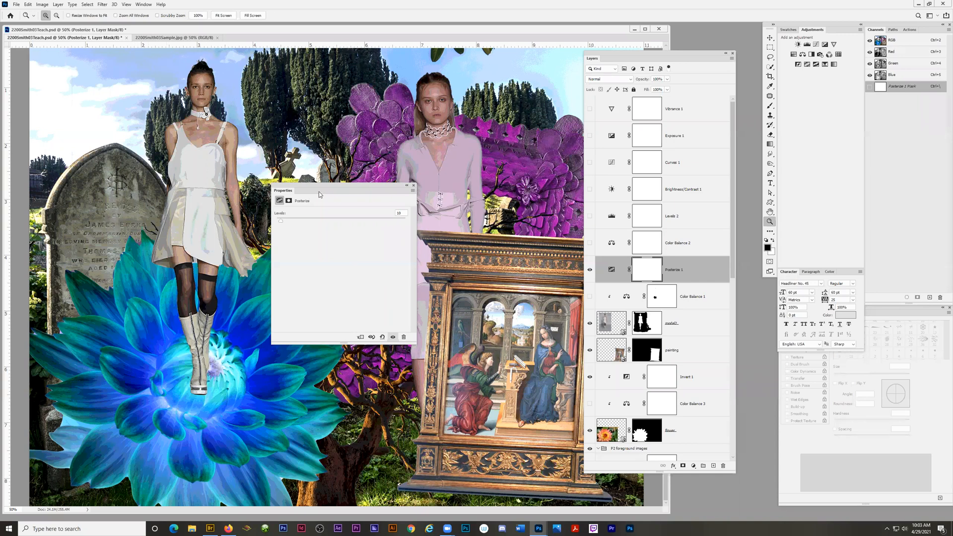
Move the Properties panel off the model and examine the posterized legs, petals and dress up close, returning to the 50% view
mouse_move(329, 187)
mouse_down()
mouse_move(342, 182)
mouse_move(441, 252)
mouse_up()
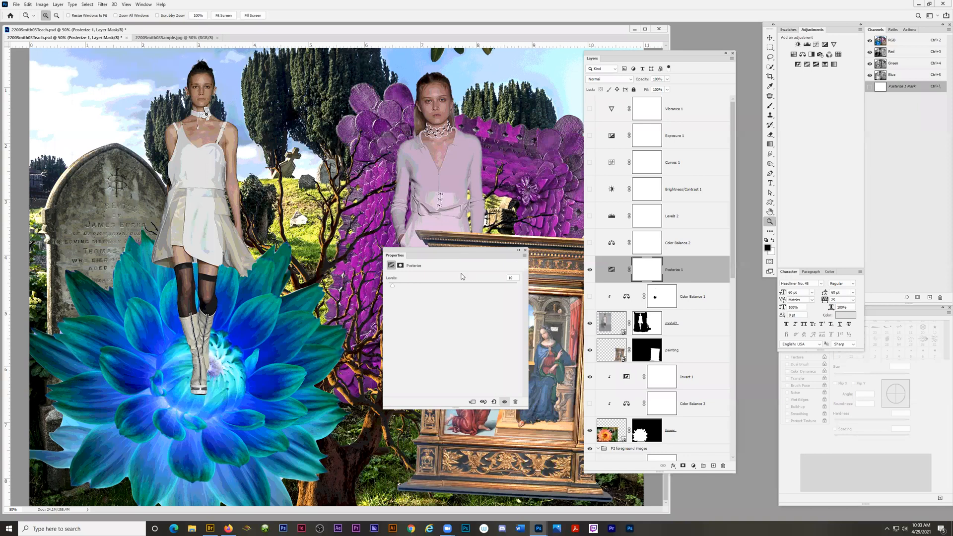
click(198, 319)
click(212, 295)
click(264, 266)
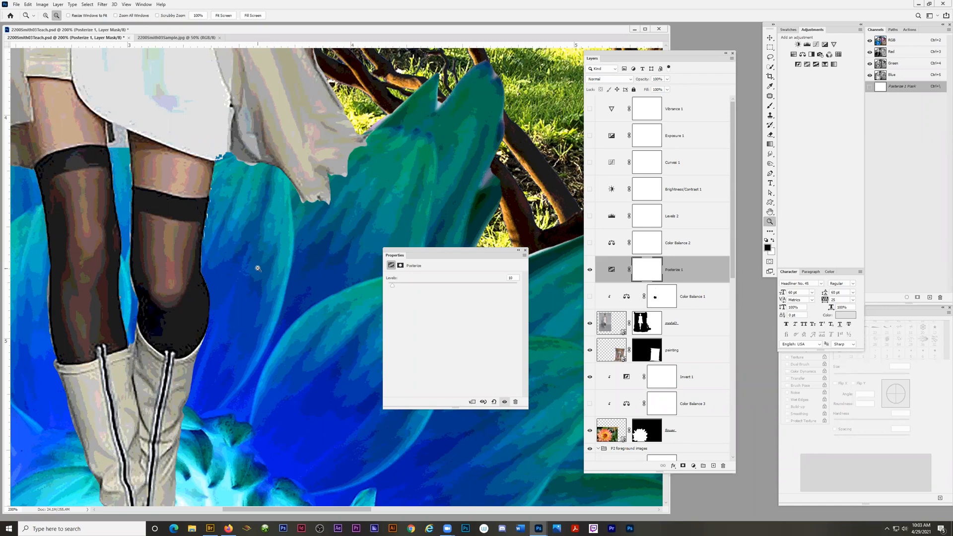
alt+click(258, 269)
alt+click(258, 268)
alt+click(258, 269)
alt+click(257, 269)
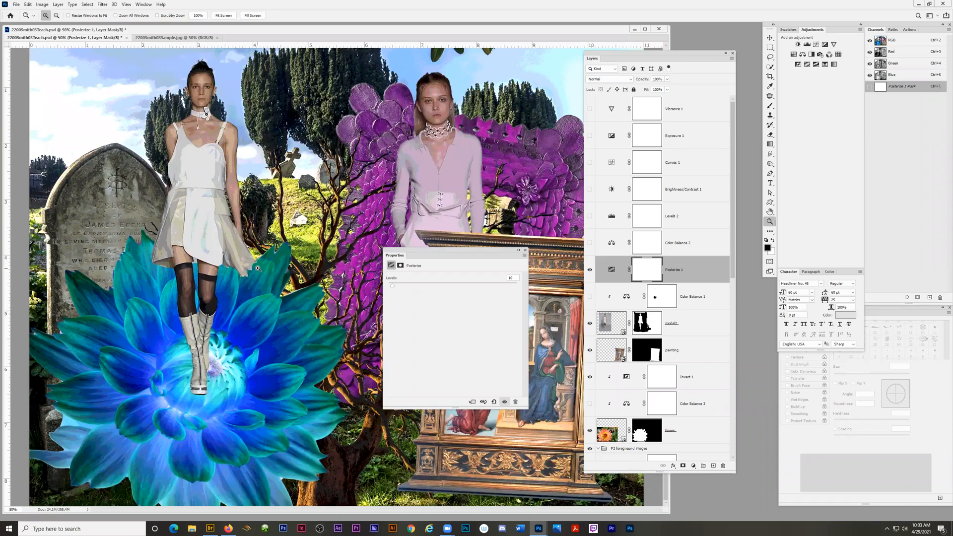
click(195, 162)
drag(195, 162, 198, 174)
scroll(198, 173, down, 3)
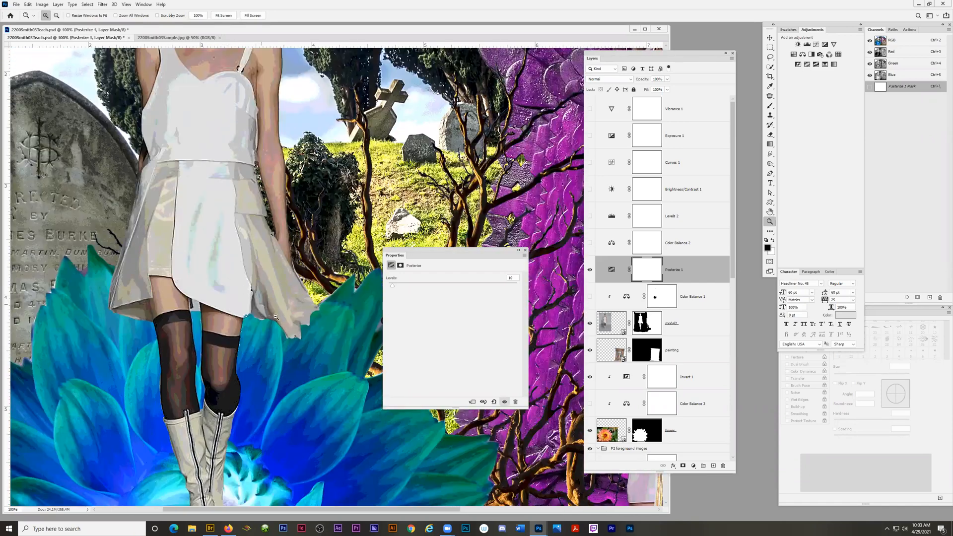
alt+click(276, 316)
alt+click(172, 244)
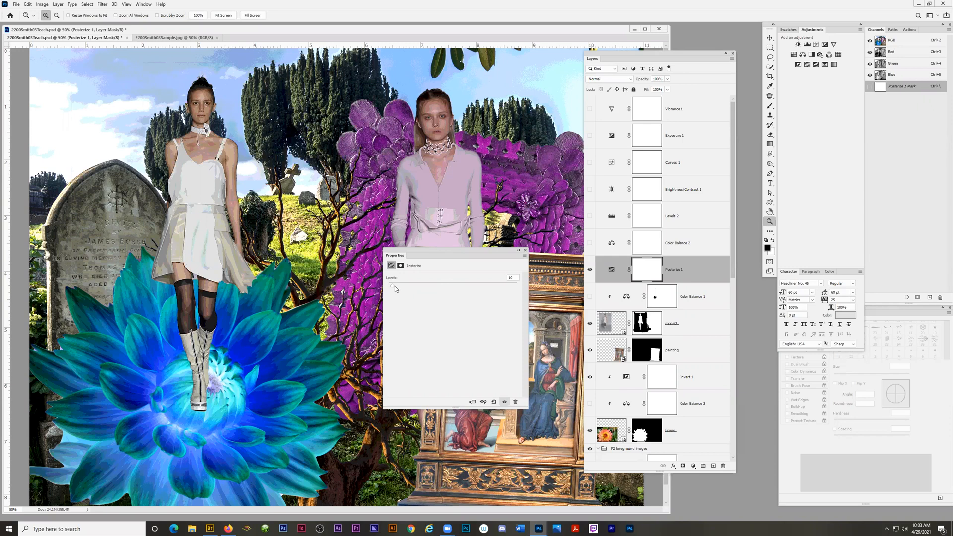
mouse_move(391, 287)
mouse_down()
mouse_move(531, 288)
mouse_move(393, 292)
mouse_up()
Add an unclipped Threshold adjustment above the Posterize layer and set its threshold level to about 119
click(694, 466)
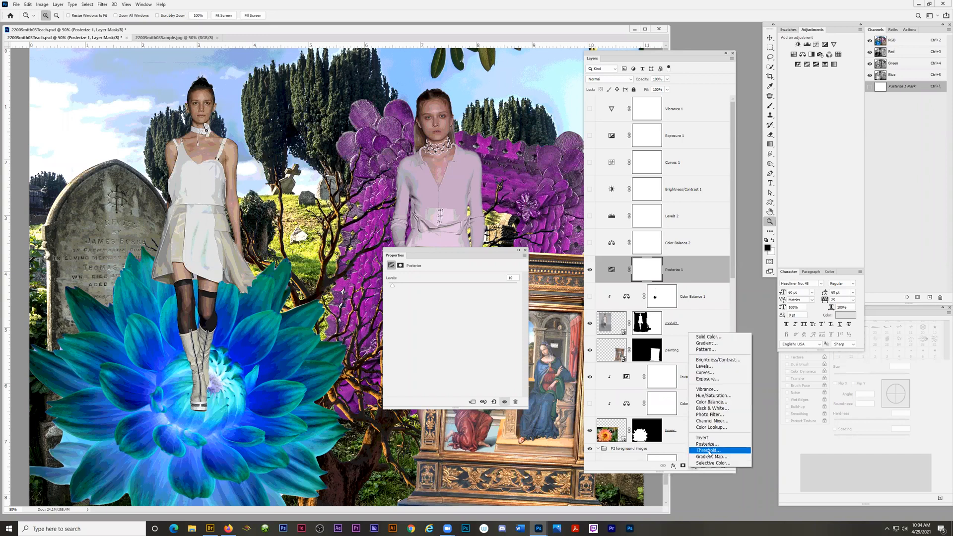
click(709, 450)
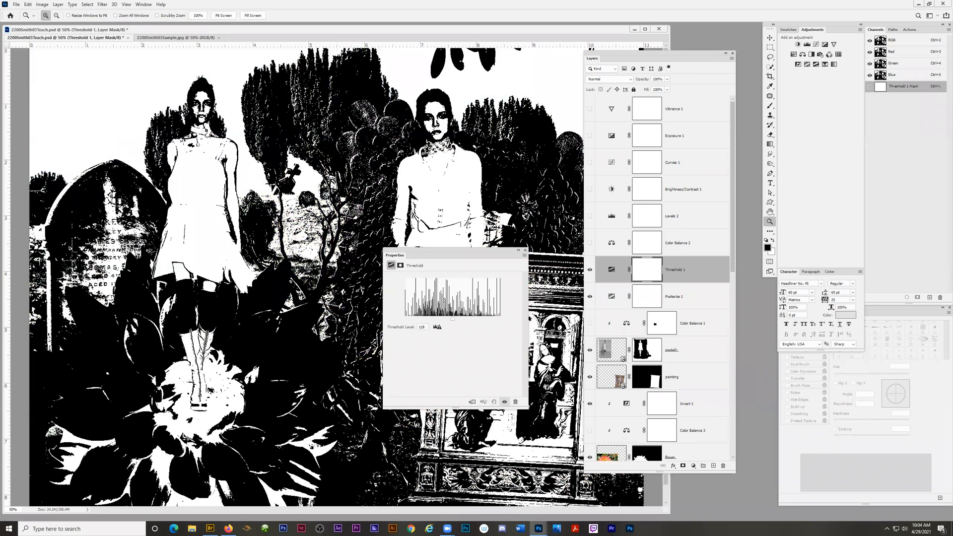
drag(444, 251, 368, 260)
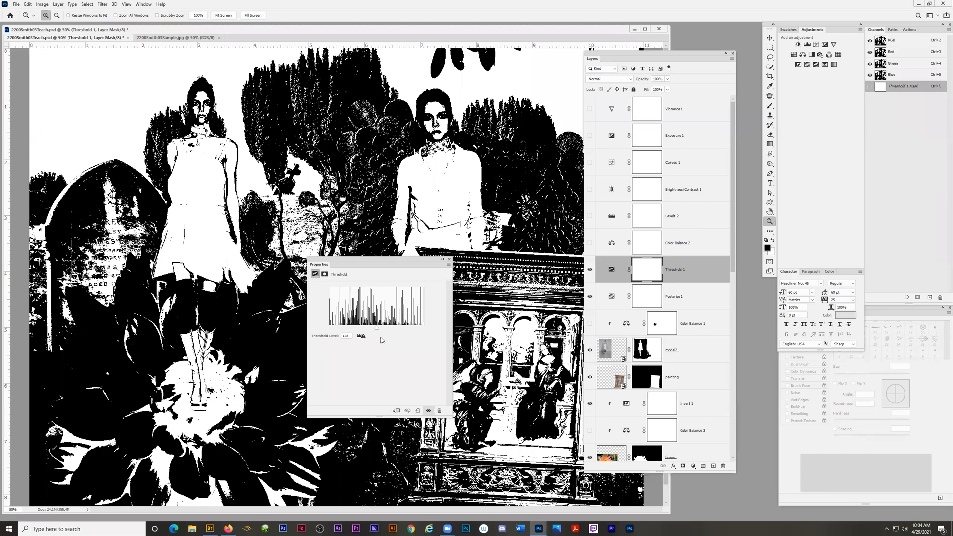
mouse_move(378, 327)
mouse_down()
mouse_move(400, 330)
mouse_move(364, 329)
mouse_move(374, 330)
mouse_up()
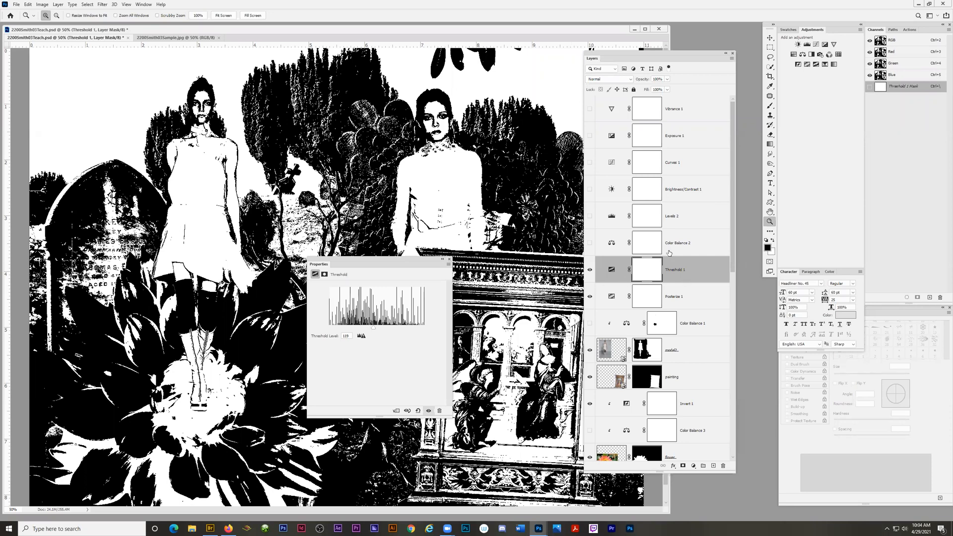
Lower the Threshold 1 layer's opacity to about 29% and inspect the blended effect on the models
click(667, 79)
drag(669, 88, 648, 92)
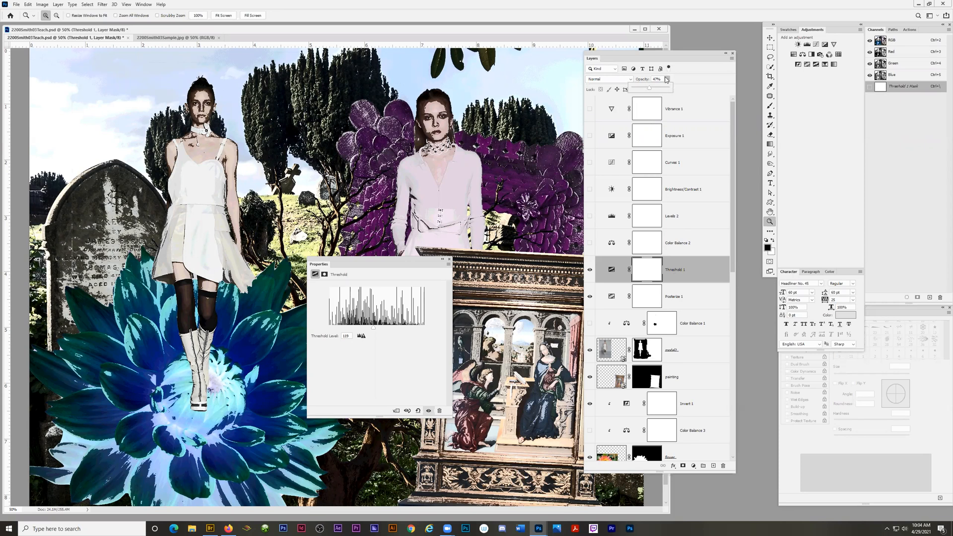
drag(649, 89, 644, 90)
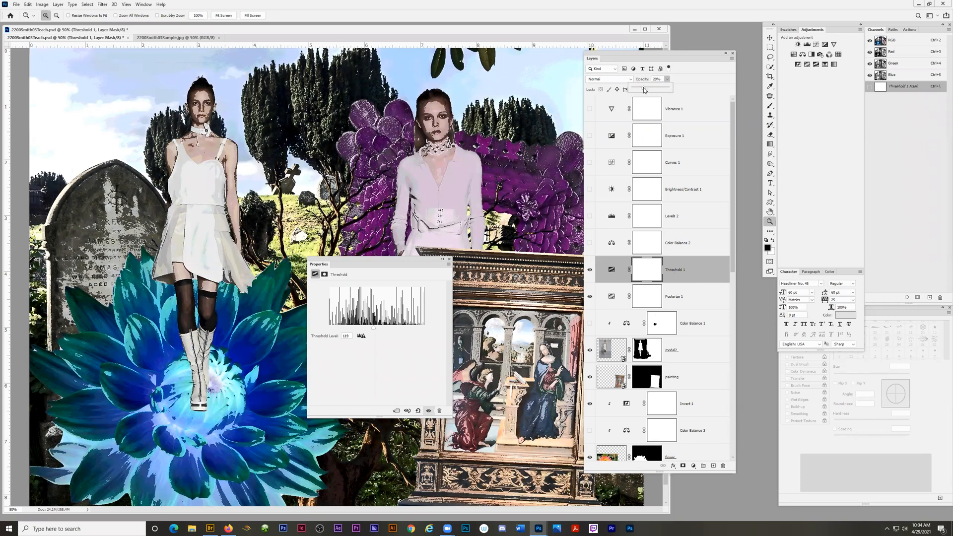
click(196, 127)
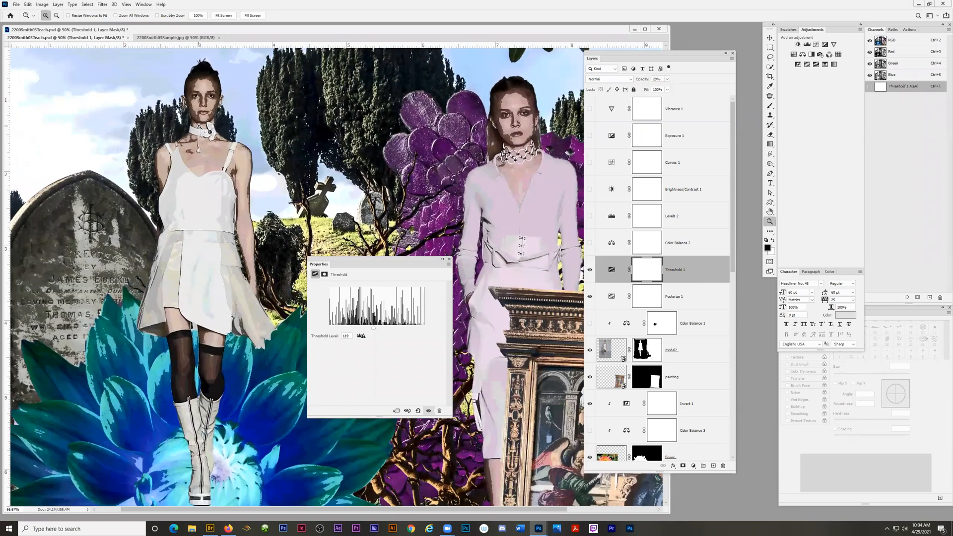
Examine the Threshold effect up close on the face and top of the model in the white dress, returning to the 50% view
click(197, 127)
click(201, 126)
scroll(220, 186, up, 1)
scroll(221, 186, up, 6)
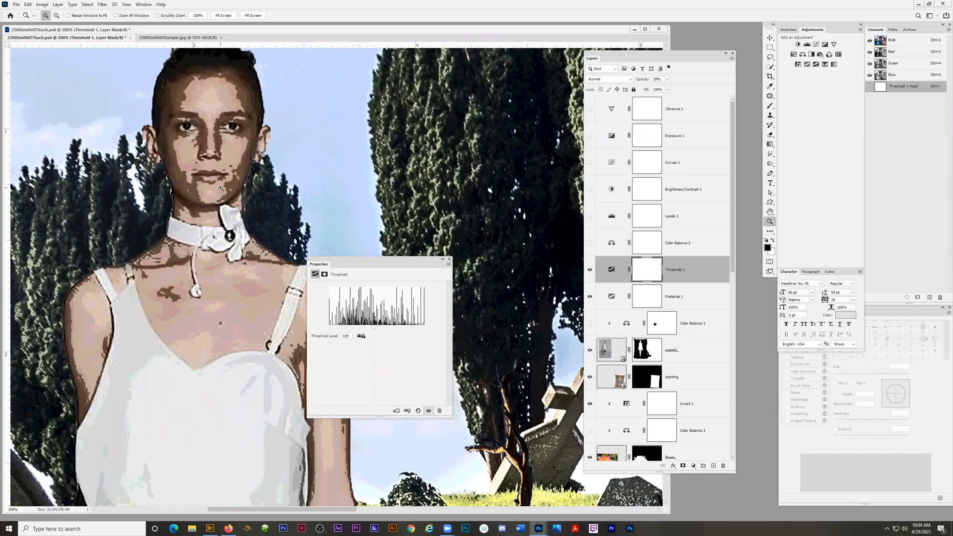
alt+click(220, 366)
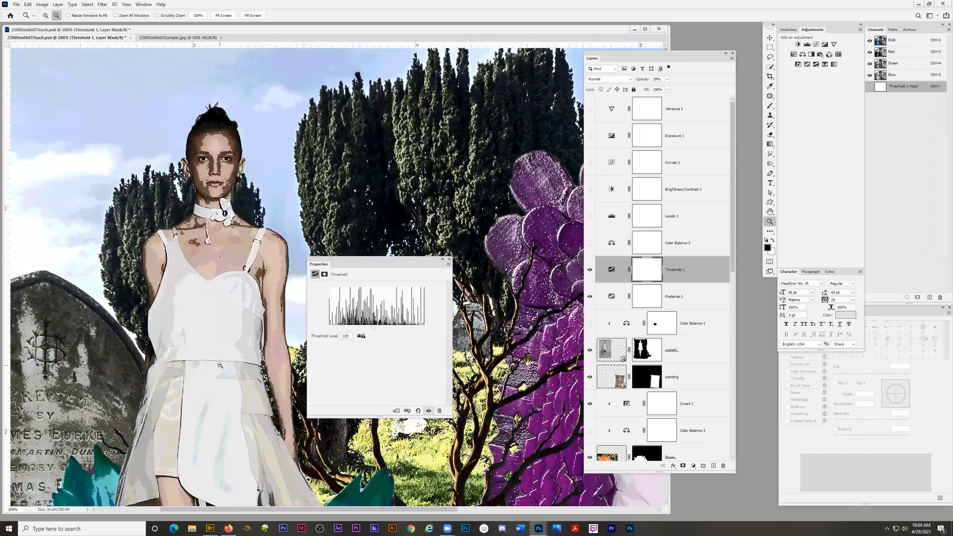
alt+click(220, 365)
alt+click(220, 365)
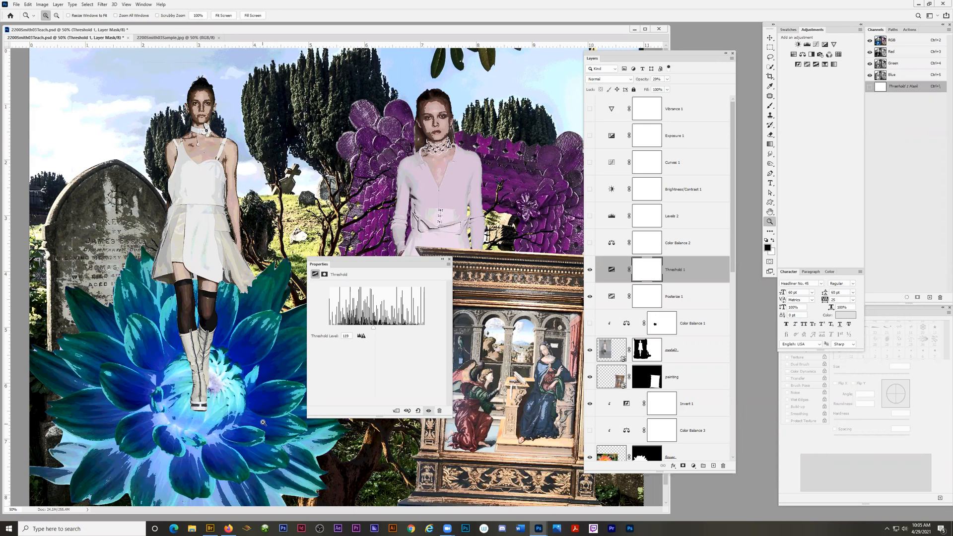
Hide the Threshold 1 layer and add an unclipped Gradient Map adjustment directly above it
click(590, 270)
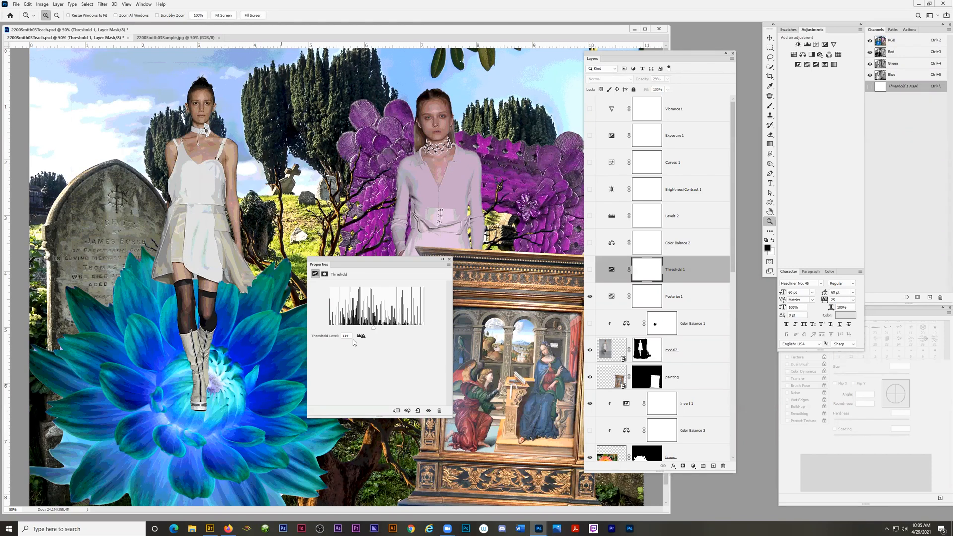
drag(732, 181, 741, 373)
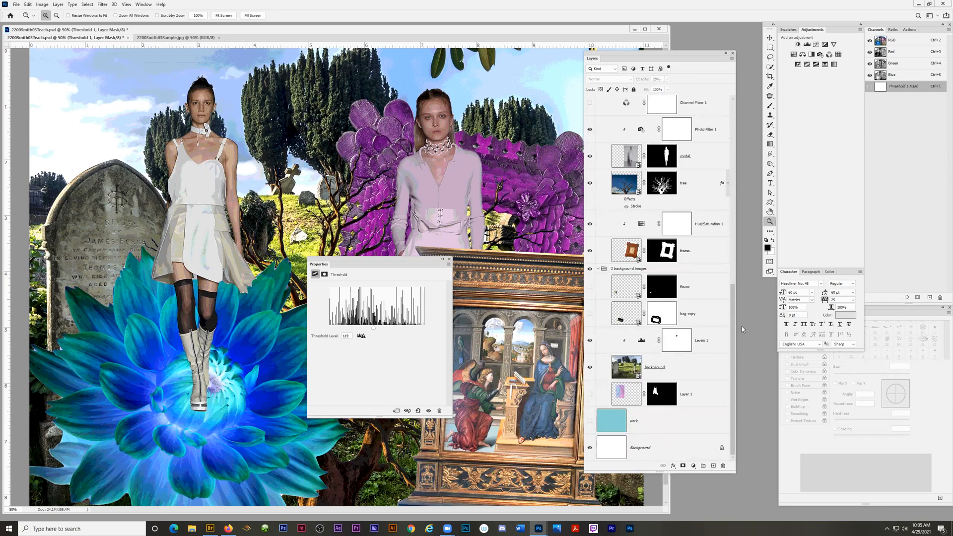
click(693, 465)
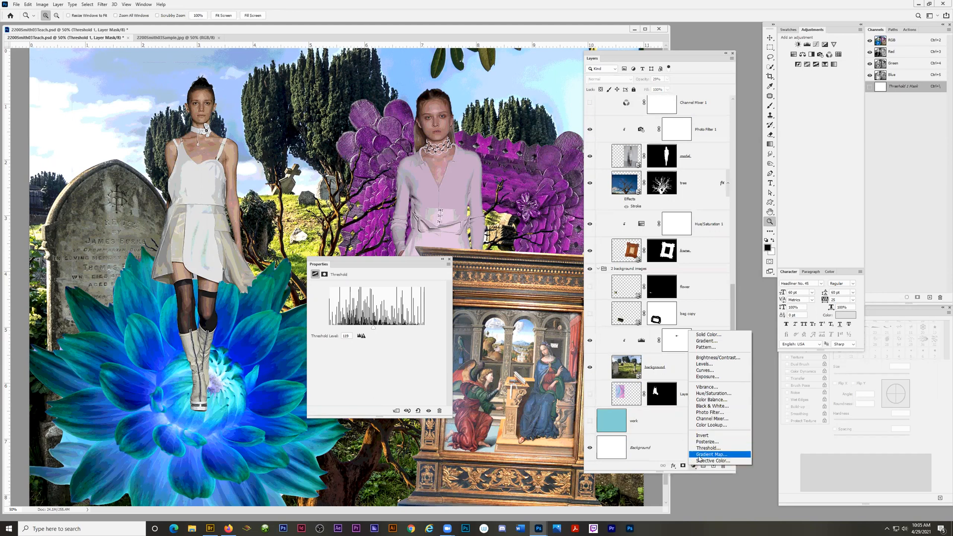
click(700, 455)
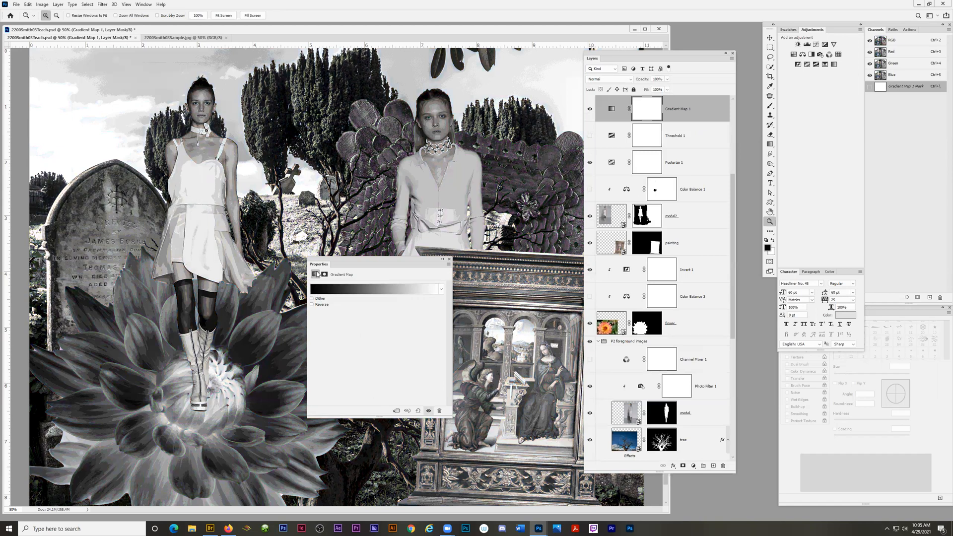
Apply the third preset of the Blues group to the gradient map, enable Dither and Reverse, and move the Properties panel lower
click(442, 289)
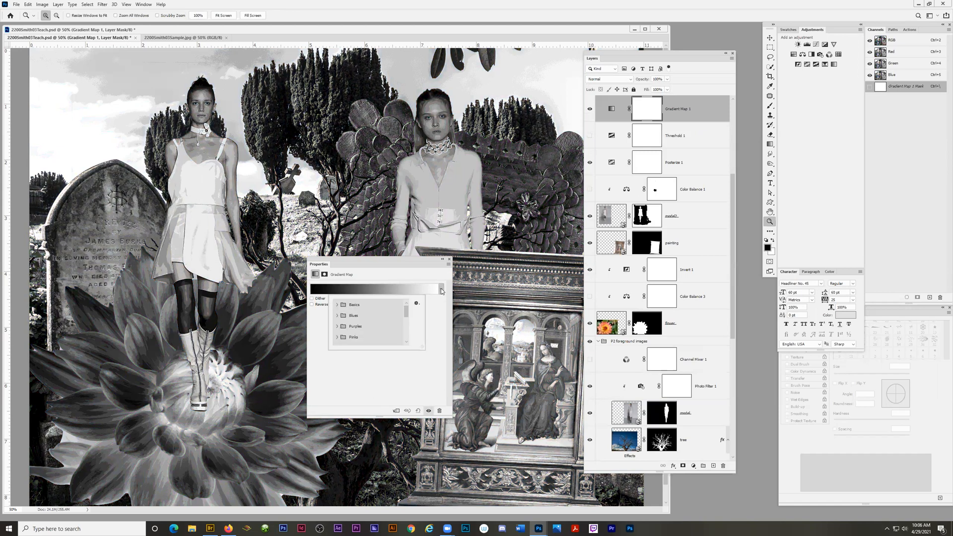
click(337, 315)
click(370, 327)
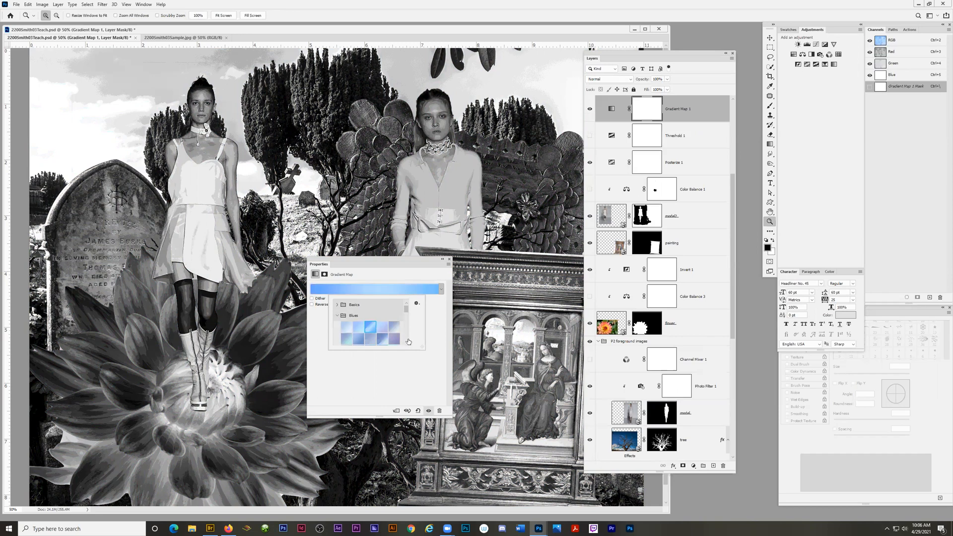
click(422, 376)
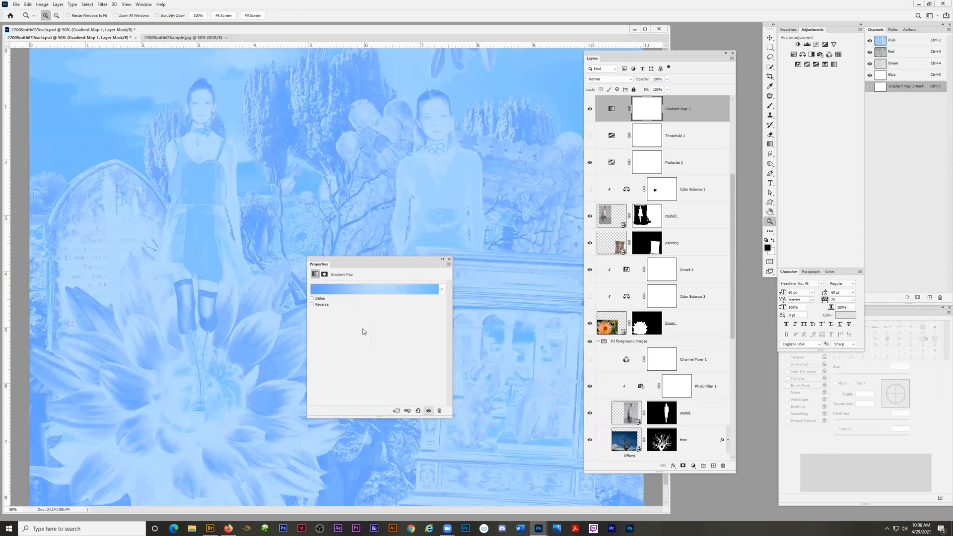
click(312, 305)
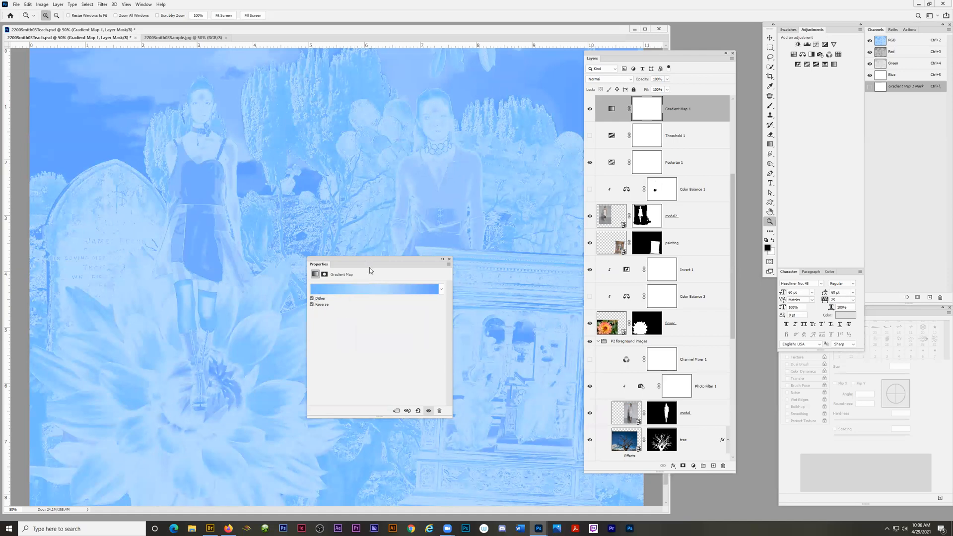
drag(377, 262, 372, 318)
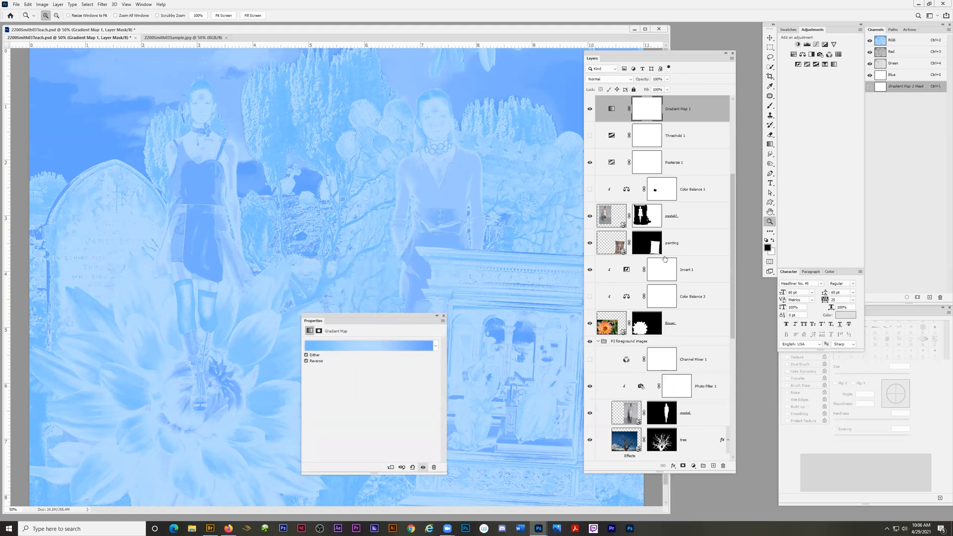
Try the opacity control and other blend modes such as Lighten on the Gradient Map 1 layer, restoring its blend mode to Normal
click(668, 80)
mouse_move(669, 87)
mouse_down()
mouse_move(653, 88)
mouse_move(665, 93)
mouse_up()
click(630, 80)
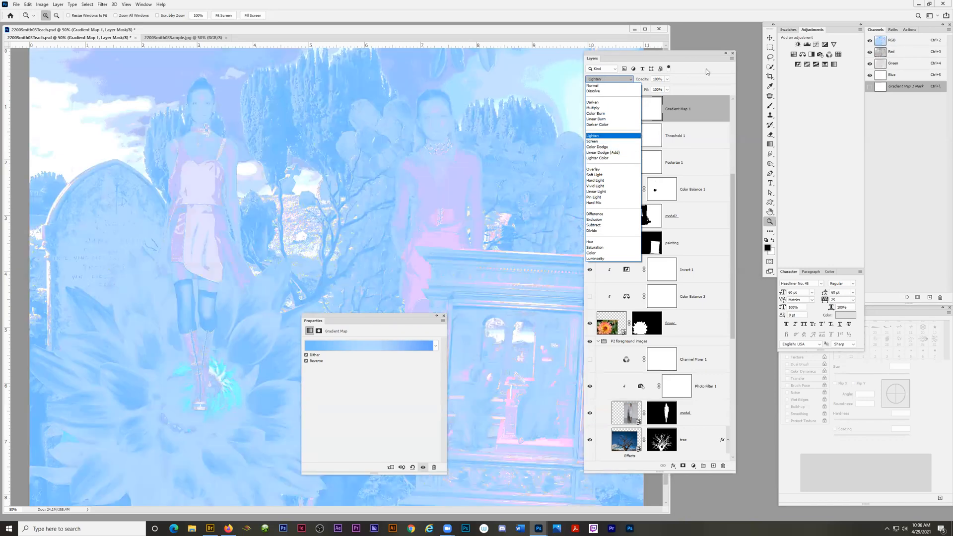
click(593, 85)
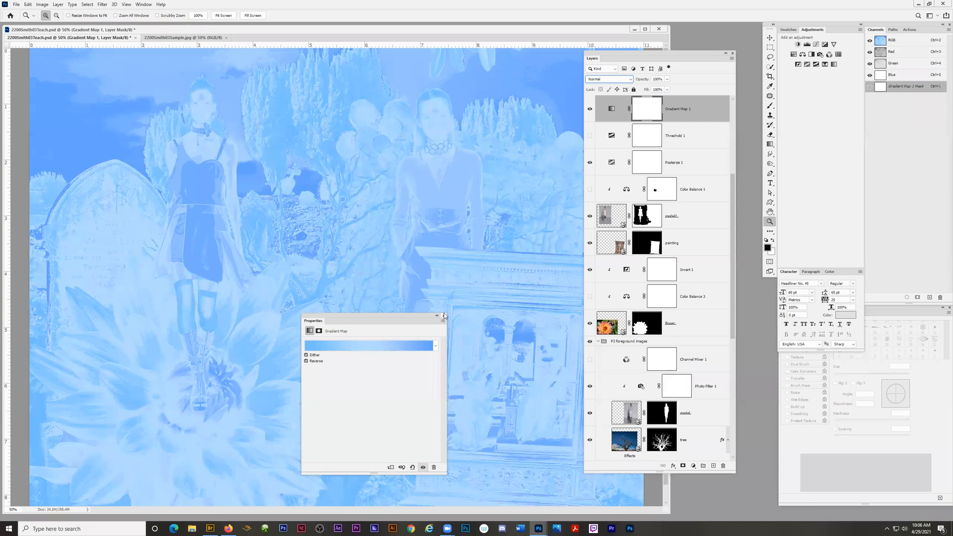
Hide the Gradient Map 1 layer and move the Properties panel further off the models
click(589, 109)
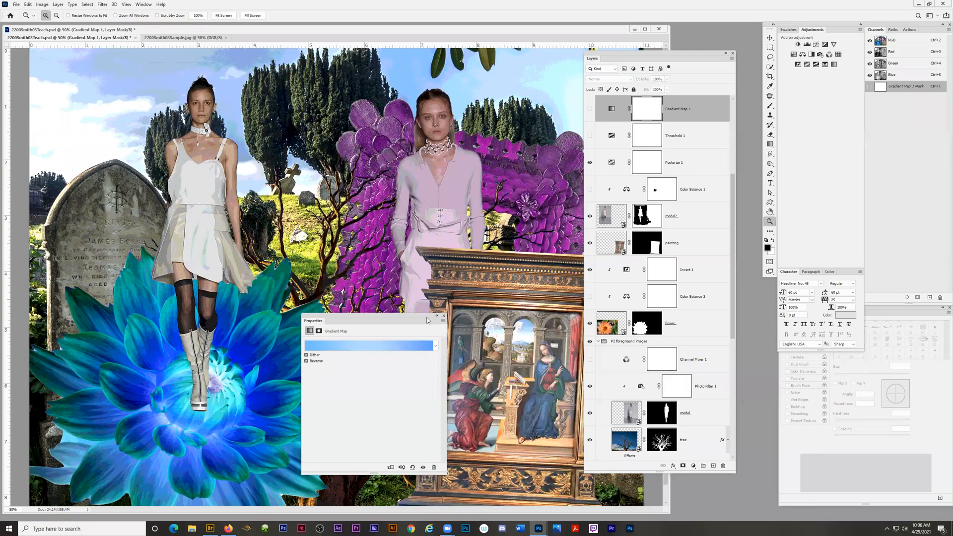
drag(396, 320, 387, 332)
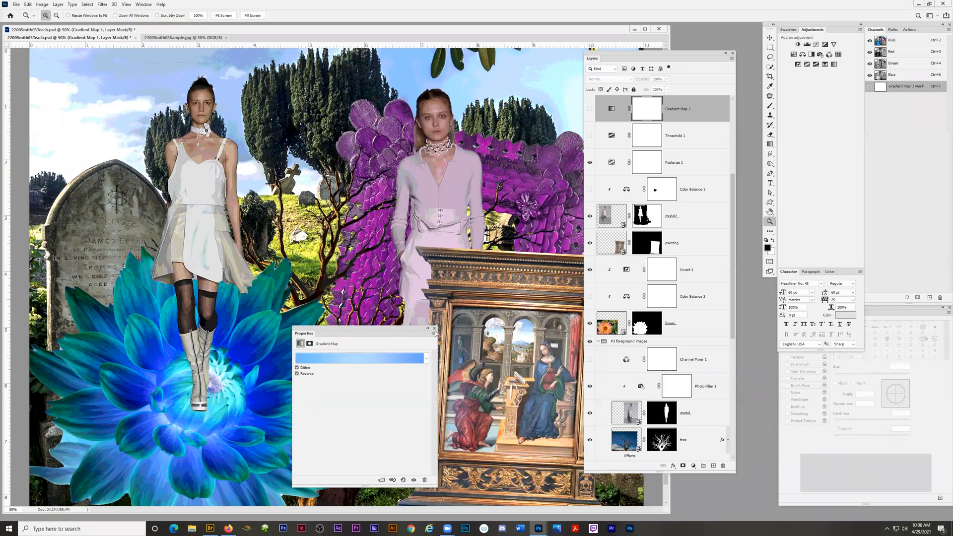